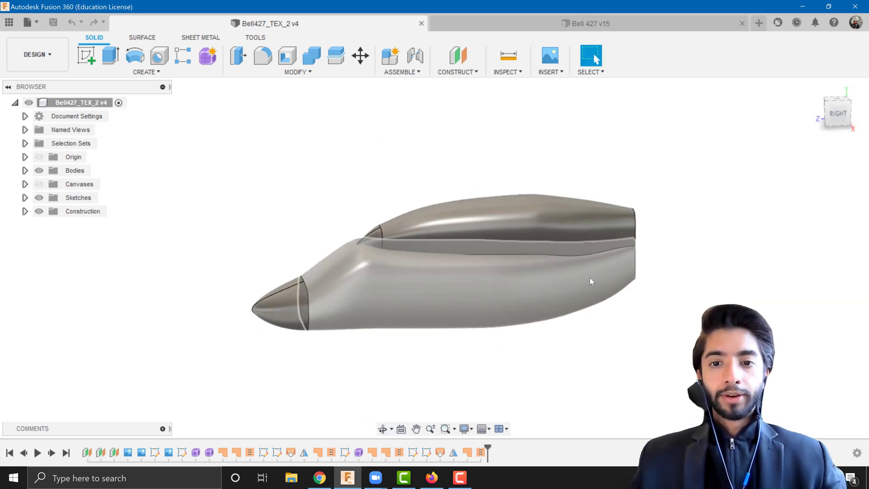
Show the Bell 427 reference canvas behind the fuselage in the Right view and list its bodies
{"action": "scroll", "coordinate": [609, 261], "scroll_direction": "up", "scroll_amount": 2}
{"action": "left_click", "coordinate": [837, 114]}
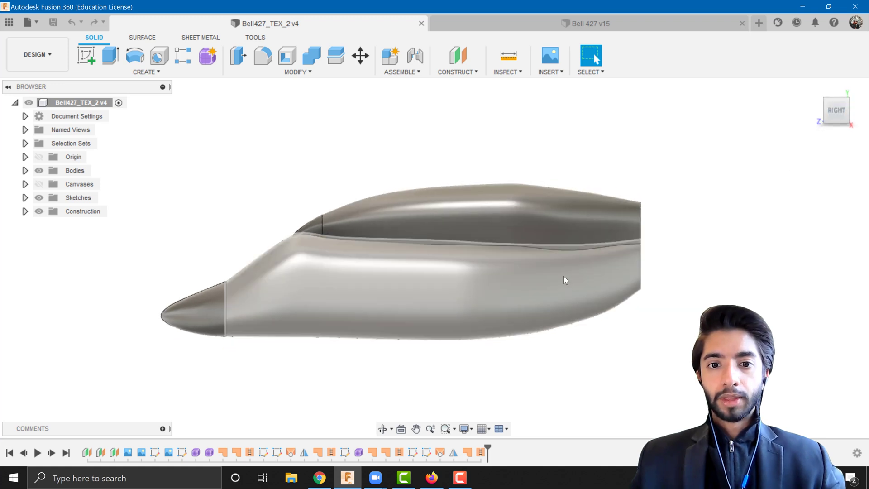
{"action": "left_click", "coordinate": [40, 184]}
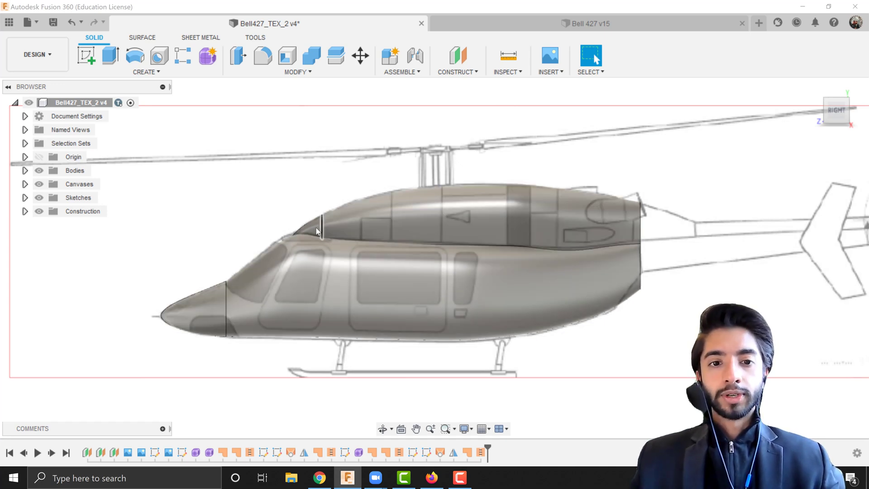
{"action": "scroll", "coordinate": [574, 261], "scroll_direction": "up", "scroll_amount": 3}
{"action": "scroll", "coordinate": [574, 262], "scroll_direction": "down", "scroll_amount": 3}
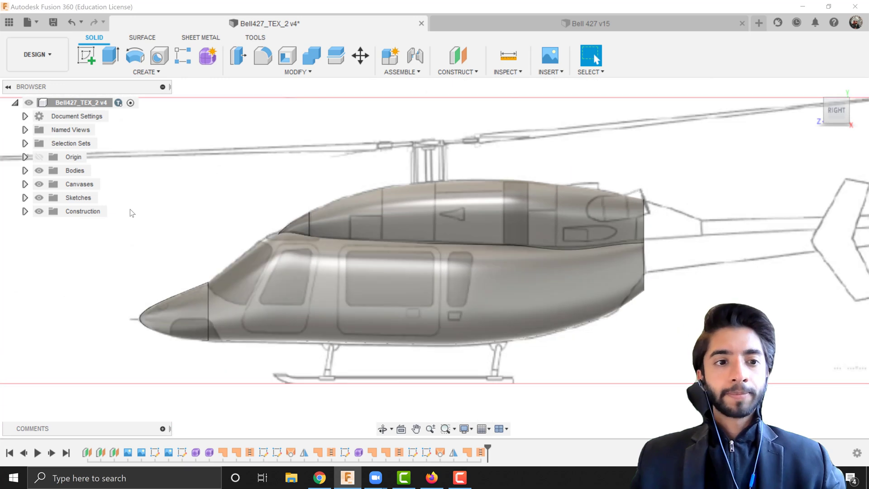
{"action": "left_click", "coordinate": [25, 171]}
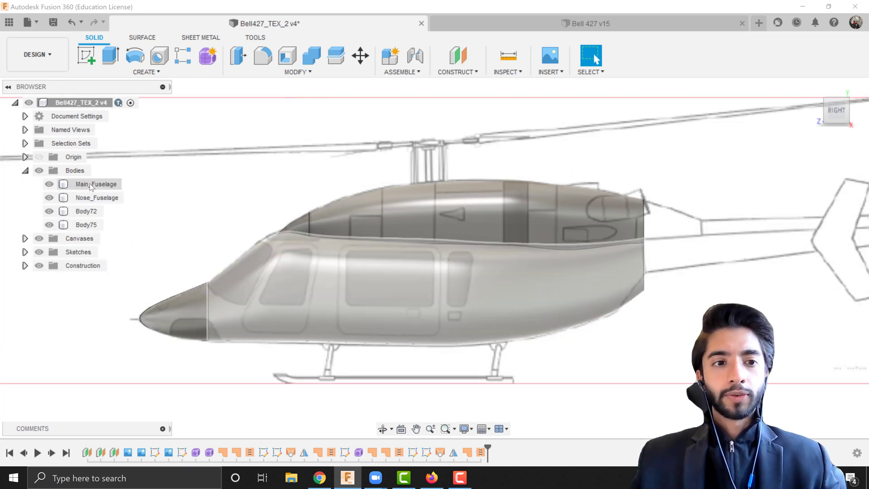
Hide the reference canvas and rename Body72 to Rotor_Fairing
{"action": "left_click", "coordinate": [39, 239]}
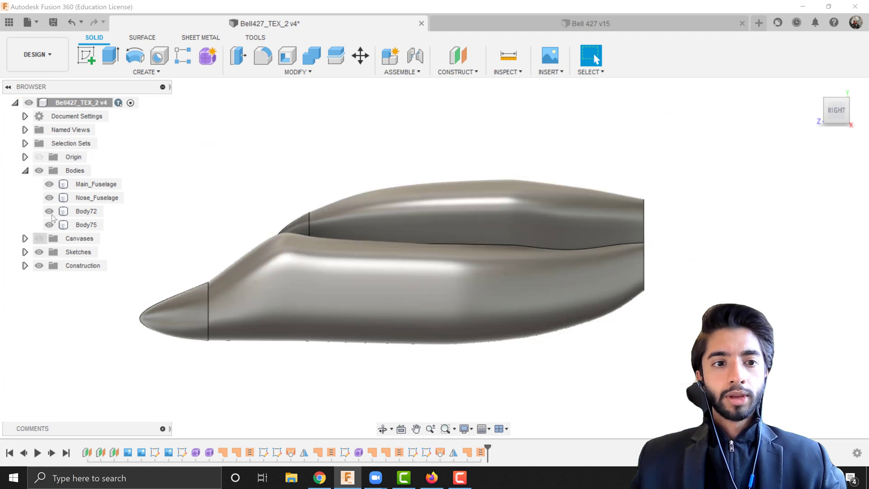
{"action": "left_click", "coordinate": [91, 188]}
{"action": "left_click", "coordinate": [107, 200]}
{"action": "left_click", "coordinate": [151, 202]}
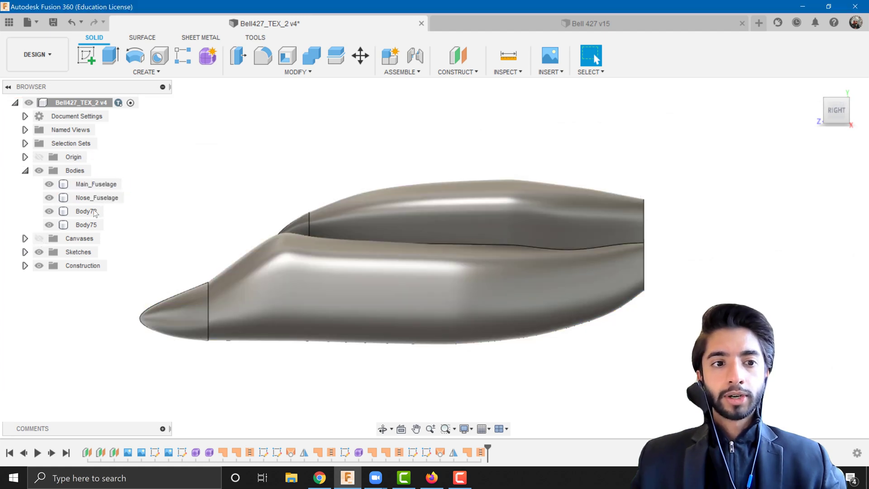
{"action": "double_click", "coordinate": [93, 212]}
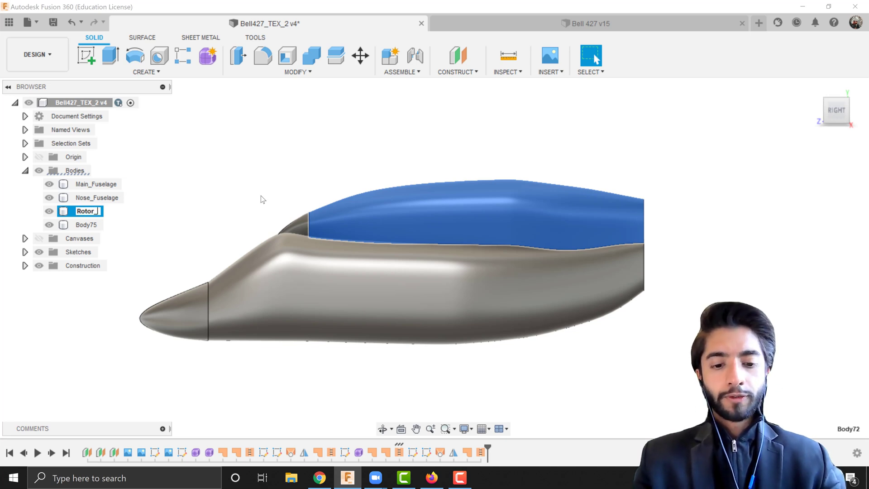
{"action": "type", "text": "Rotor_Fairing"}
{"action": "key", "text": "Return"}
Rename Body75 to Rotor_Nose
{"action": "left_click", "coordinate": [89, 225]}
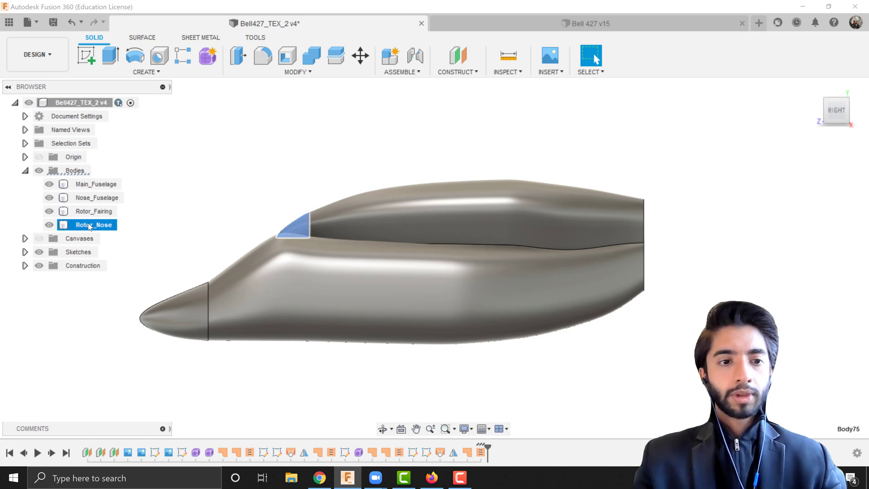
{"action": "left_click", "coordinate": [245, 176]}
{"action": "scroll", "coordinate": [393, 327], "scroll_direction": "down", "scroll_amount": 3}
{"action": "scroll", "coordinate": [392, 327], "scroll_direction": "up", "scroll_amount": 2}
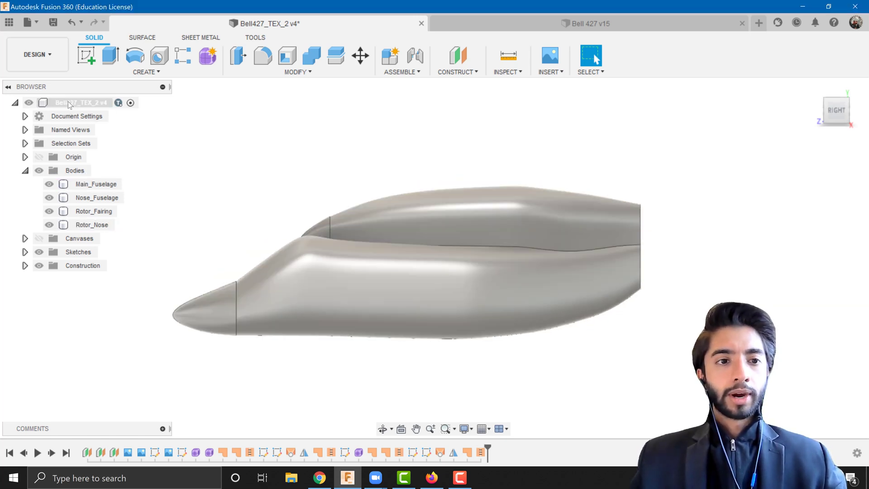
Create a new component named Main_Fuselage under the top-level design
{"action": "right_click", "coordinate": [68, 102]}
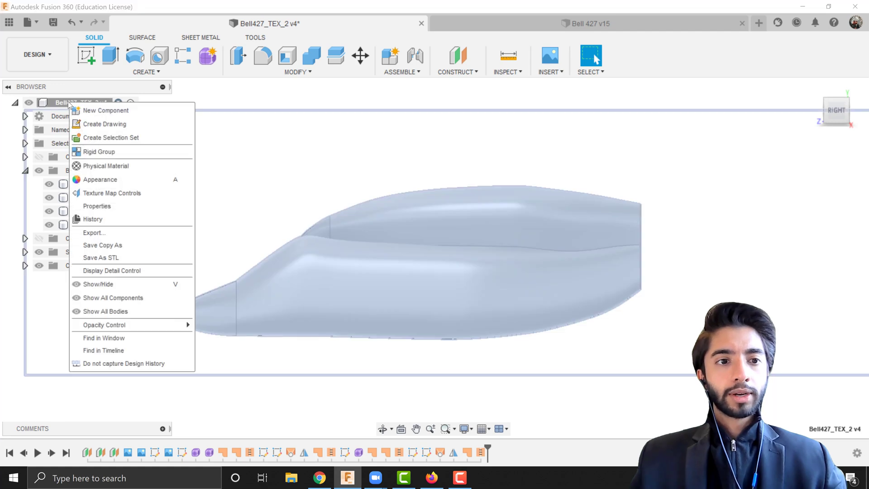
{"action": "left_click", "coordinate": [99, 110]}
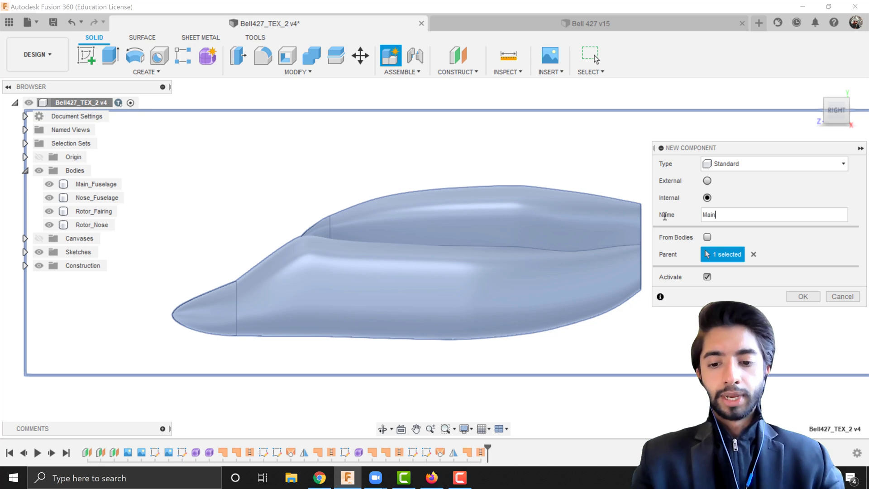
{"action": "type", "text": "Main_Fuselage"}
{"action": "key", "text": "Return"}
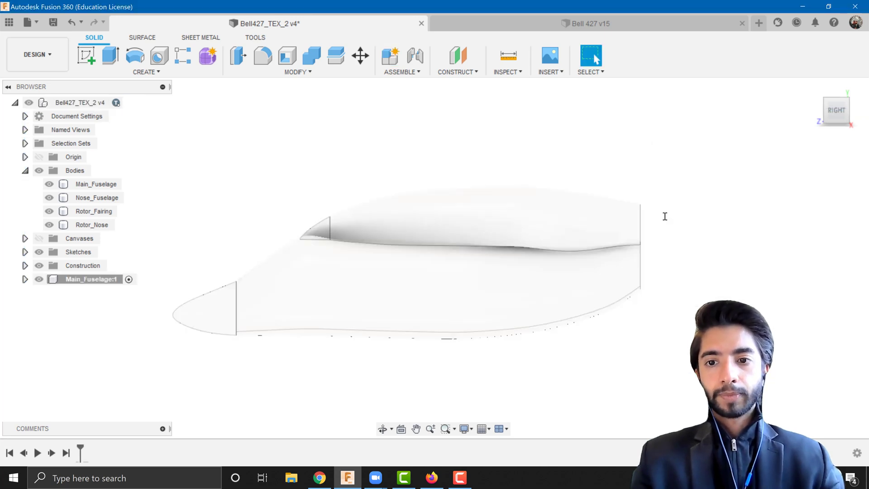
Move Main_Fuselage, Rotor_Nose, Nose_Fuselage and Rotor_Fairing into Main_Fuselage:1, then reactivate the root
{"action": "left_click", "coordinate": [90, 185]}
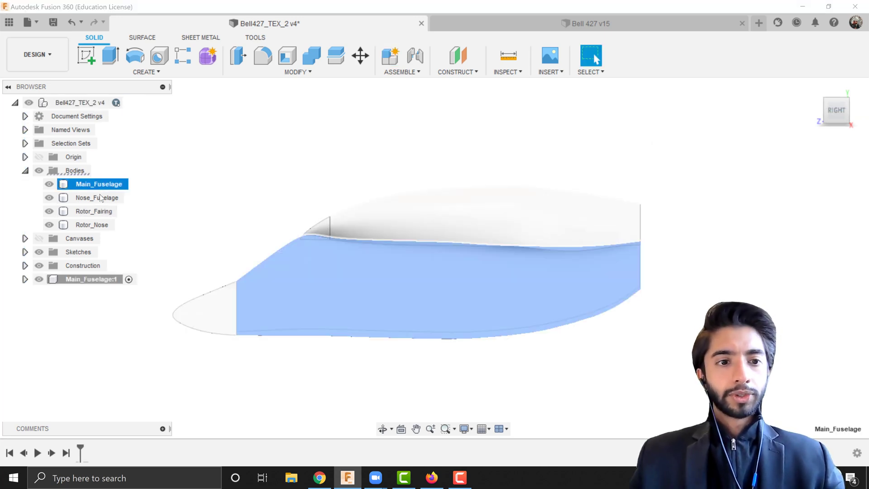
{"action": "left_click", "coordinate": [93, 224], "text": "ctrl"}
{"action": "left_click", "coordinate": [98, 214], "text": "ctrl"}
{"action": "left_click", "coordinate": [97, 198], "text": "ctrl"}
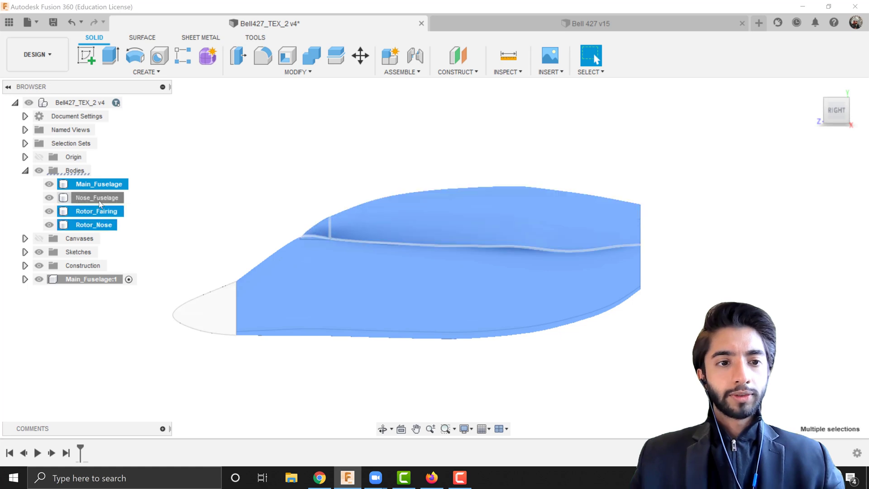
{"action": "left_click_drag", "start_coordinate": [97, 197], "coordinate": [93, 279]}
{"action": "left_click", "coordinate": [194, 227]}
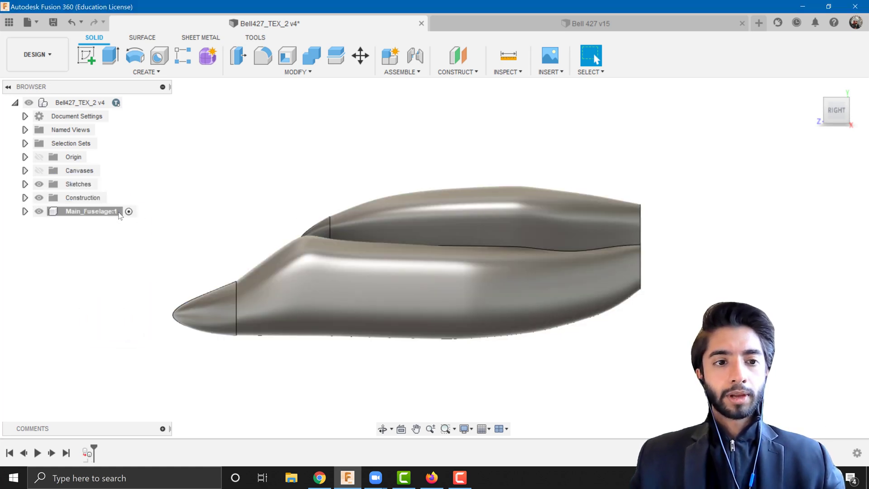
{"action": "left_click", "coordinate": [130, 103]}
{"action": "left_click", "coordinate": [335, 184]}
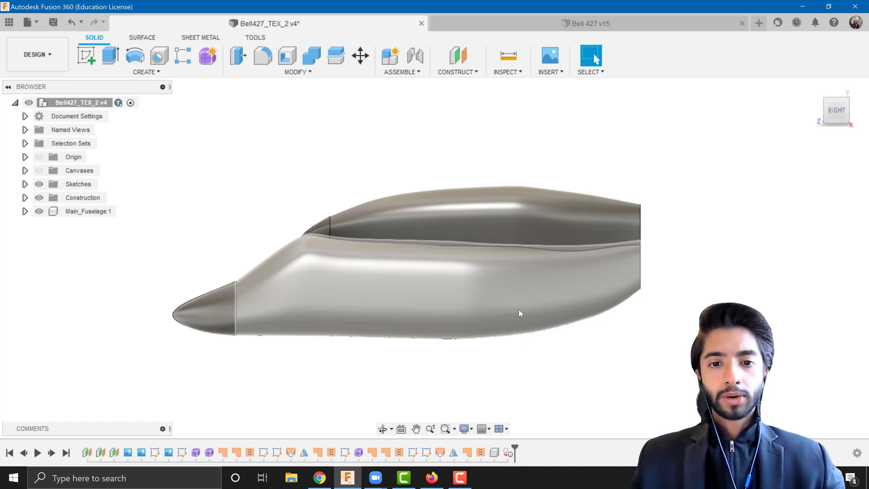
{"action": "middle_click_drag", "start_coordinate": [520, 312], "coordinate": [490, 273], "text": "shift"}
{"action": "scroll", "coordinate": [490, 272], "scroll_direction": "up", "scroll_amount": 5}
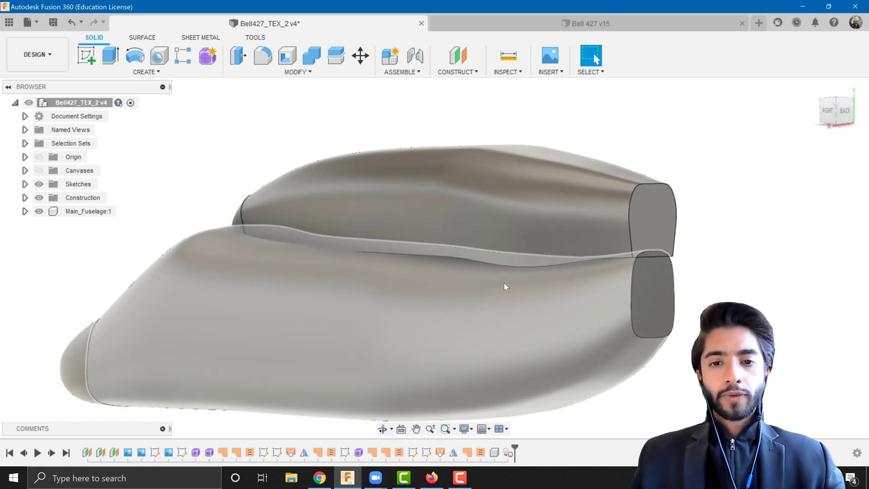
{"action": "middle_click_drag", "start_coordinate": [541, 311], "coordinate": [395, 284]}
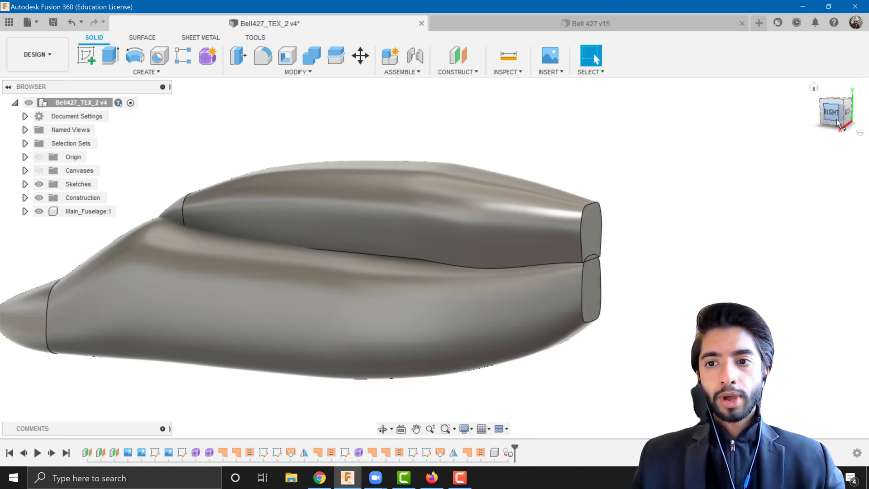
{"action": "left_click", "coordinate": [831, 114]}
{"action": "scroll", "coordinate": [501, 238], "scroll_direction": "up", "scroll_amount": 2}
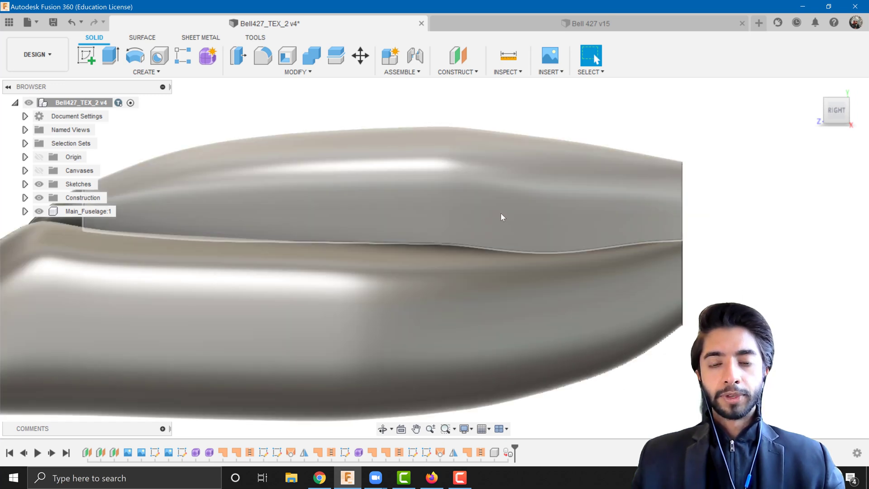
{"action": "scroll", "coordinate": [568, 267], "scroll_direction": "up", "scroll_amount": 1}
{"action": "scroll", "coordinate": [569, 267], "scroll_direction": "down", "scroll_amount": 4}
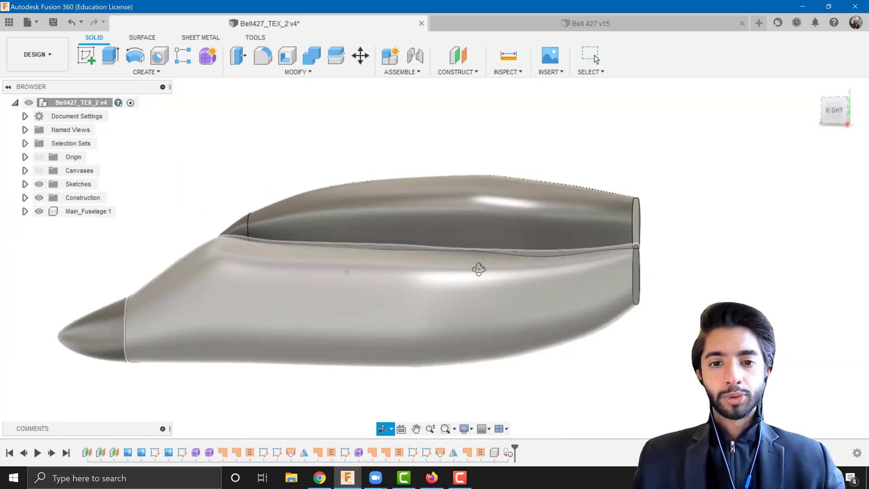
{"action": "middle_click_drag", "start_coordinate": [476, 266], "coordinate": [400, 289], "text": "shift"}
{"action": "scroll", "coordinate": [398, 286], "scroll_direction": "up", "scroll_amount": 2}
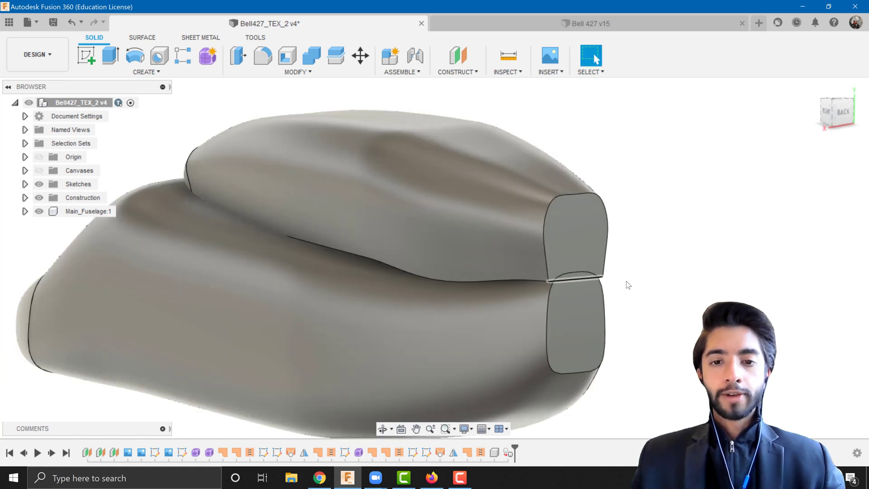
{"action": "scroll", "coordinate": [689, 282], "scroll_direction": "up", "scroll_amount": 3}
{"action": "scroll", "coordinate": [688, 281], "scroll_direction": "down", "scroll_amount": 2}
{"action": "middle_click_drag", "start_coordinate": [661, 268], "coordinate": [794, 256]}
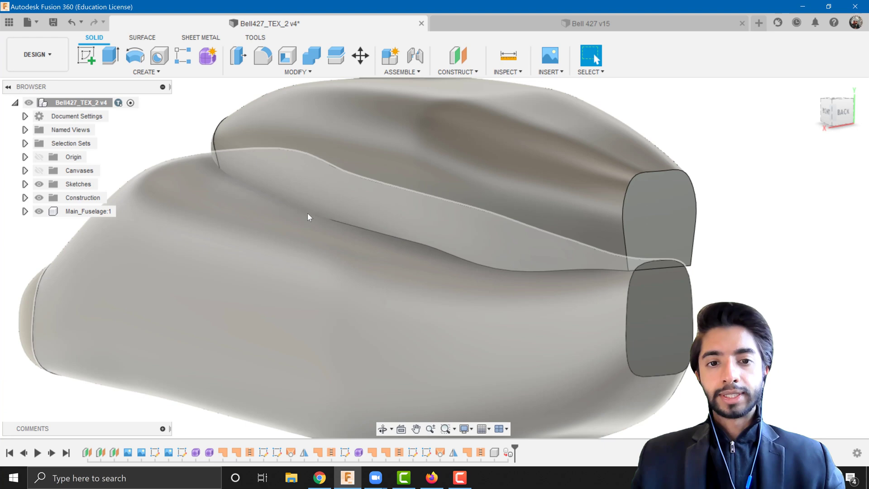
{"action": "left_click", "coordinate": [359, 227]}
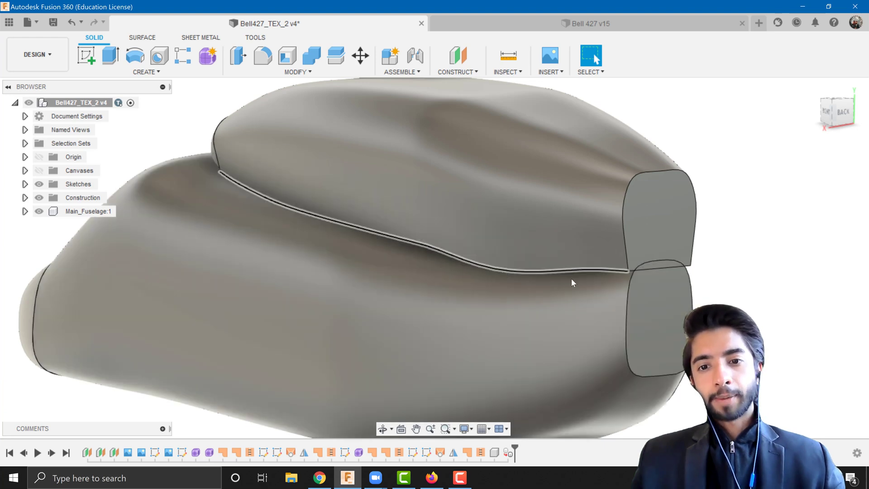
{"action": "middle_click_drag", "start_coordinate": [571, 279], "coordinate": [668, 208], "text": "shift"}
{"action": "scroll", "coordinate": [719, 160], "scroll_direction": "down", "scroll_amount": 2}
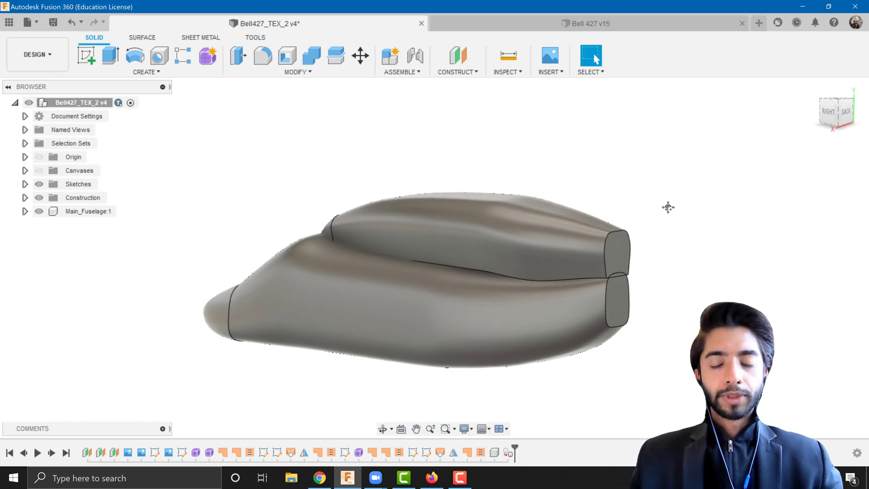
{"action": "scroll", "coordinate": [635, 195], "scroll_direction": "up", "scroll_amount": 1}
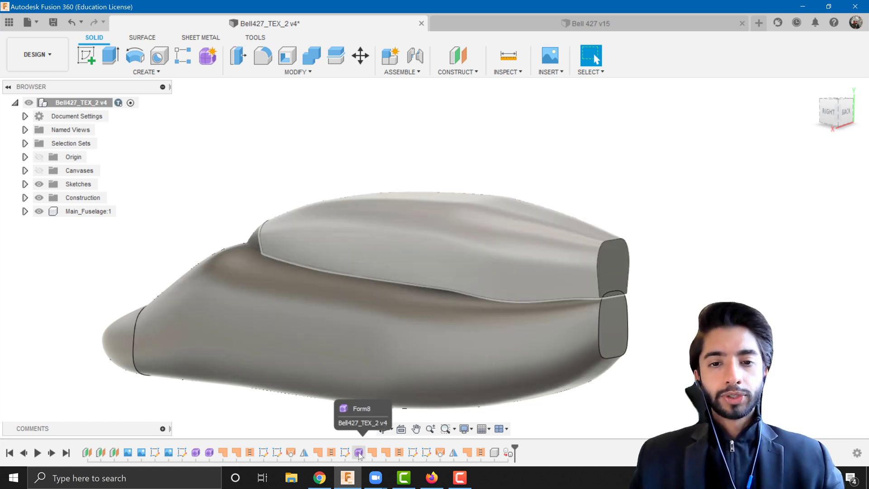
Edit the Form8 canopy form and view it straight from the side
{"action": "left_click", "coordinate": [358, 452]}
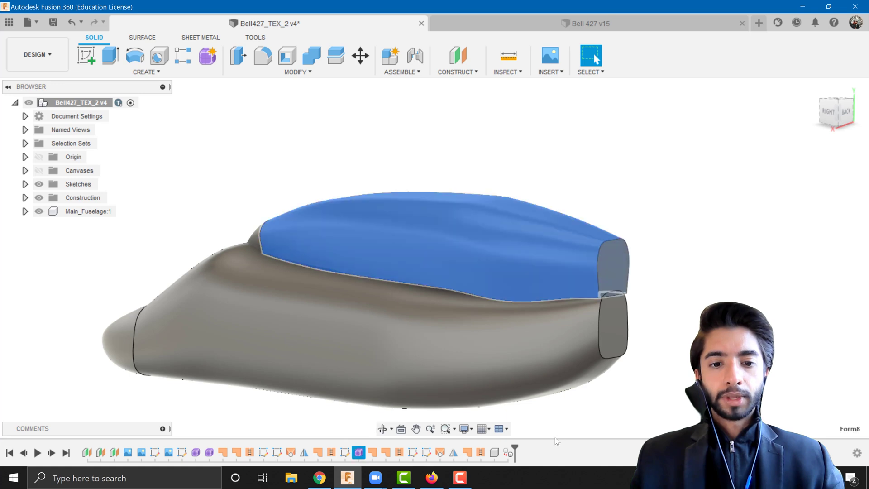
{"action": "right_click", "coordinate": [359, 452]}
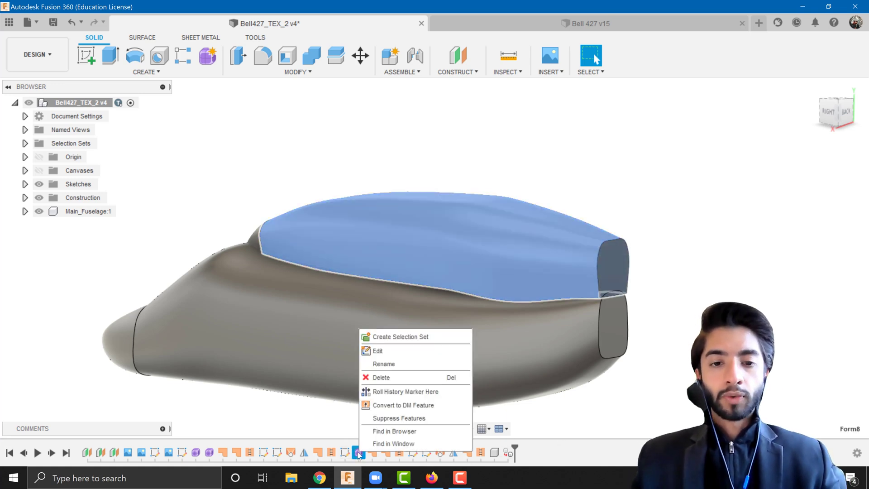
{"action": "left_click", "coordinate": [394, 349]}
{"action": "left_click", "coordinate": [830, 114]}
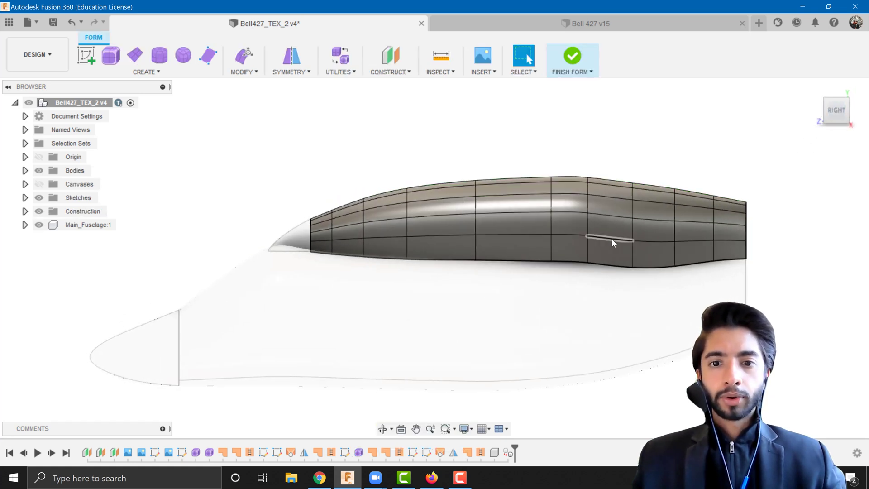
{"action": "scroll", "coordinate": [452, 282], "scroll_direction": "up", "scroll_amount": 5}
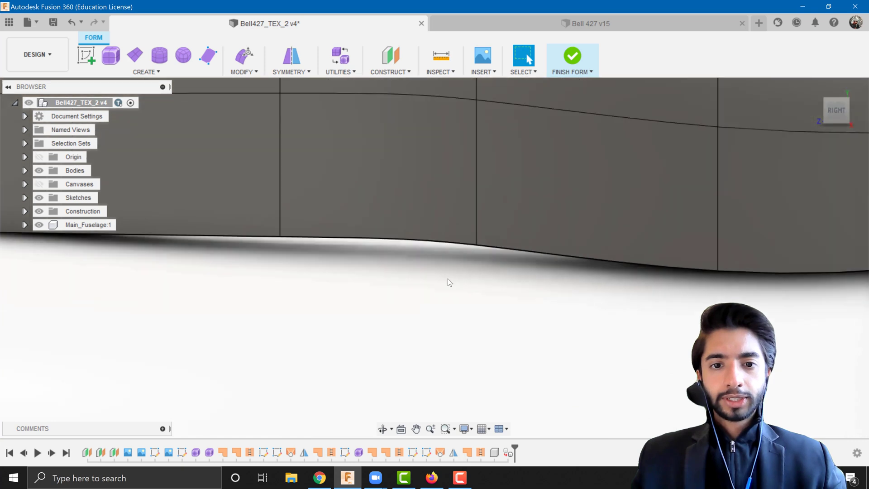
{"action": "scroll", "coordinate": [434, 274], "scroll_direction": "down", "scroll_amount": 2}
{"action": "scroll", "coordinate": [423, 259], "scroll_direction": "up", "scroll_amount": 2}
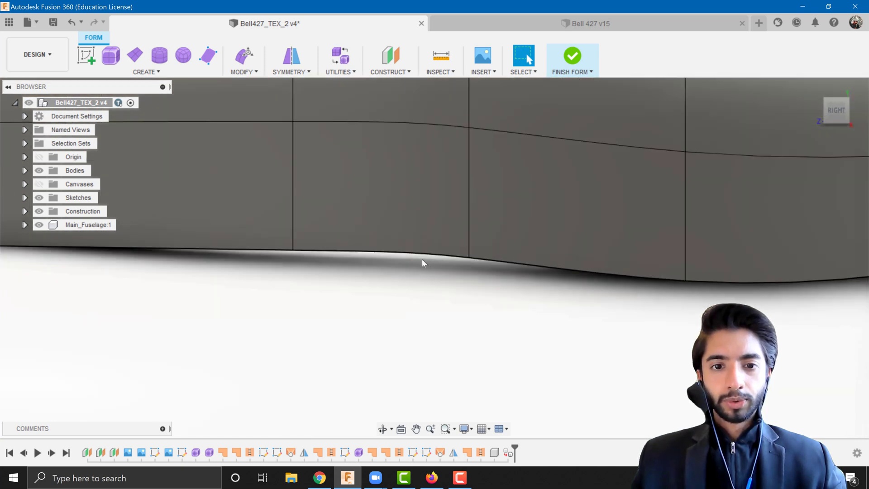
{"action": "scroll", "coordinate": [415, 268], "scroll_direction": "down", "scroll_amount": 2}
{"action": "scroll", "coordinate": [415, 268], "scroll_direction": "up", "scroll_amount": 2}
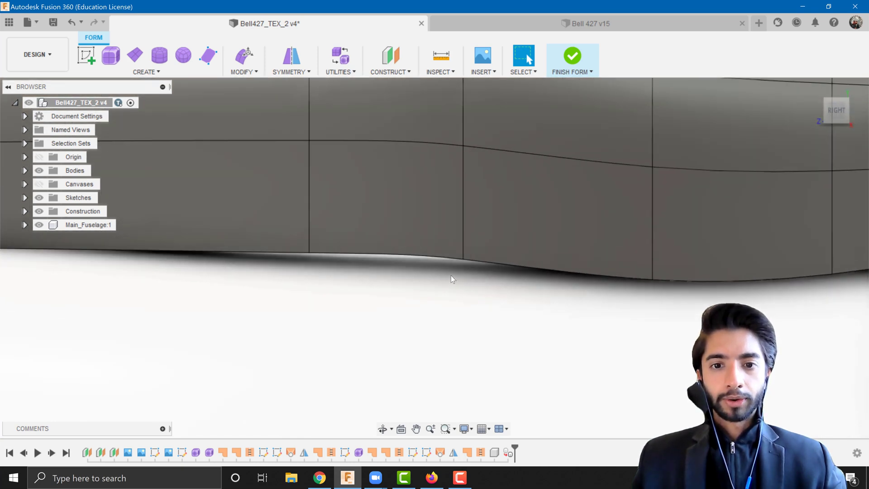
{"action": "scroll", "coordinate": [450, 276], "scroll_direction": "down", "scroll_amount": 2}
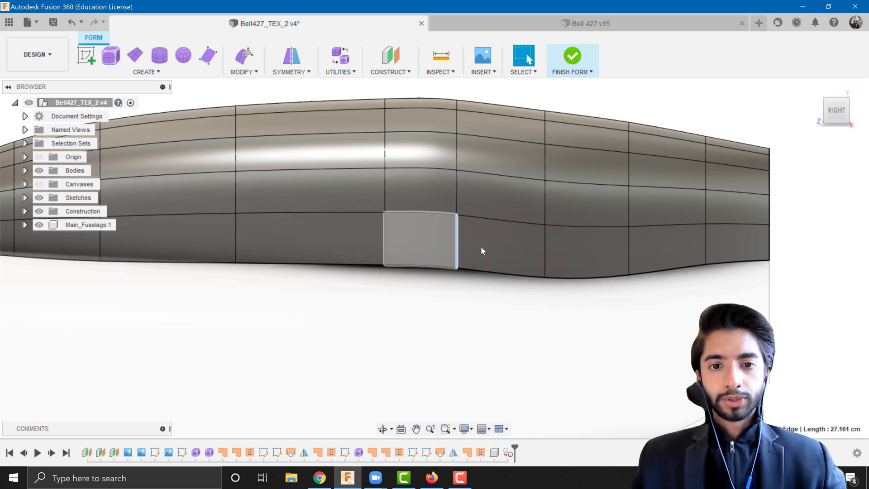
Scale a vertical canopy edge loop slightly outward
{"action": "double_click", "coordinate": [457, 248]}
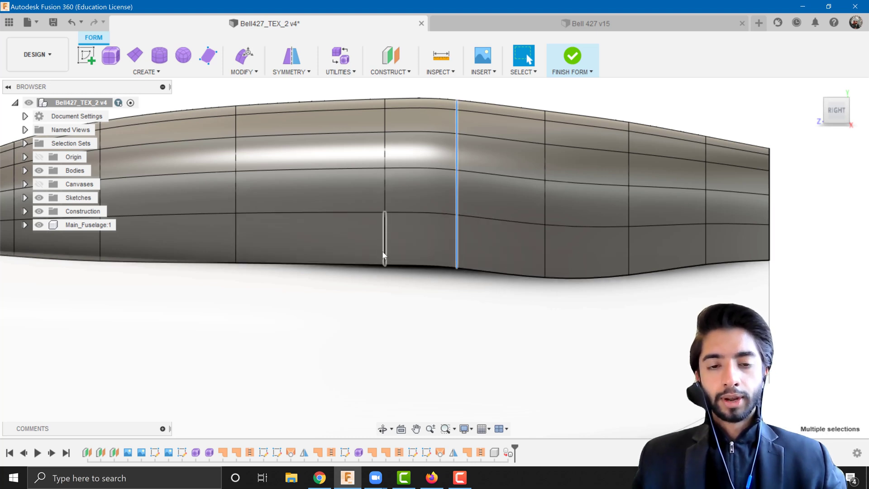
{"action": "double_click", "coordinate": [384, 253]}
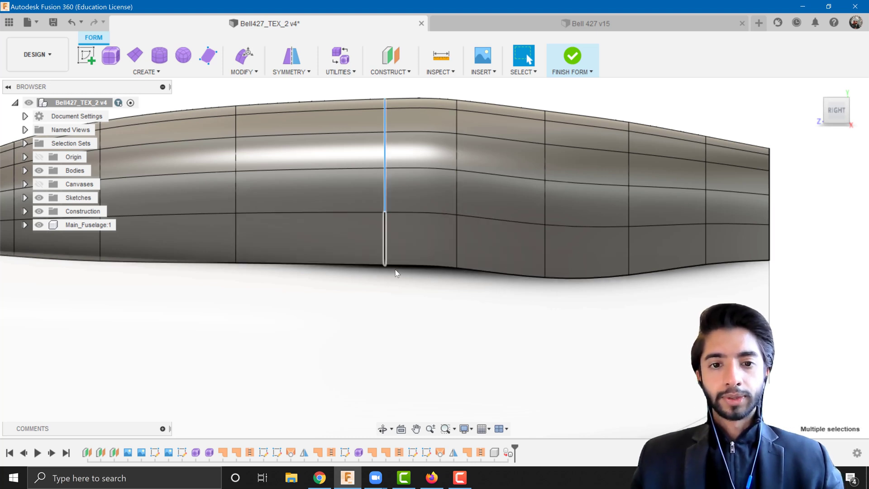
{"action": "right_click", "coordinate": [386, 229]}
{"action": "left_click", "coordinate": [417, 224]}
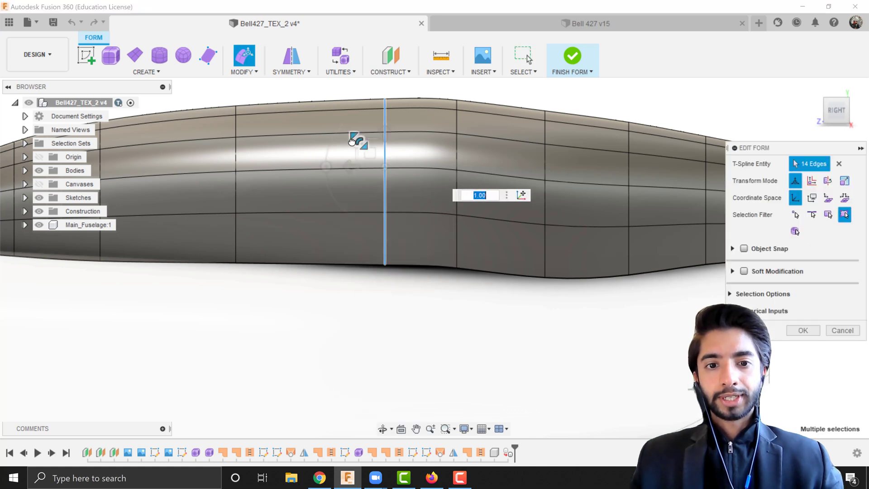
{"action": "left_click_drag", "start_coordinate": [351, 141], "coordinate": [366, 159]}
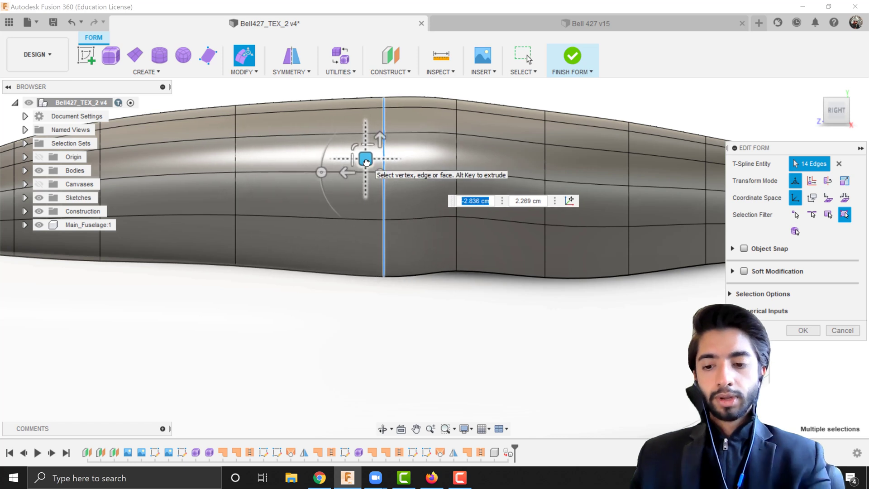
{"action": "key", "text": "Return"}
Scale the same 14-edge loop outward about 10 percent and finish the form
{"action": "right_click", "coordinate": [456, 199]}
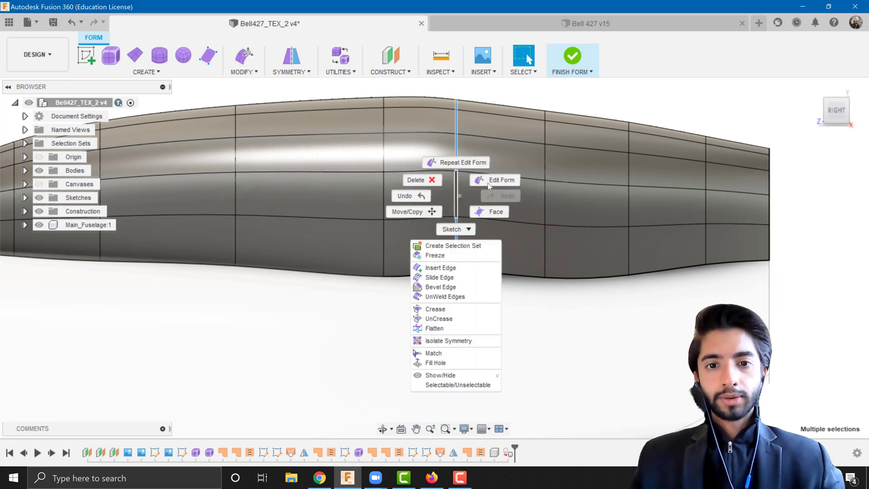
{"action": "left_click", "coordinate": [436, 170]}
{"action": "left_click_drag", "start_coordinate": [428, 142], "coordinate": [448, 164]}
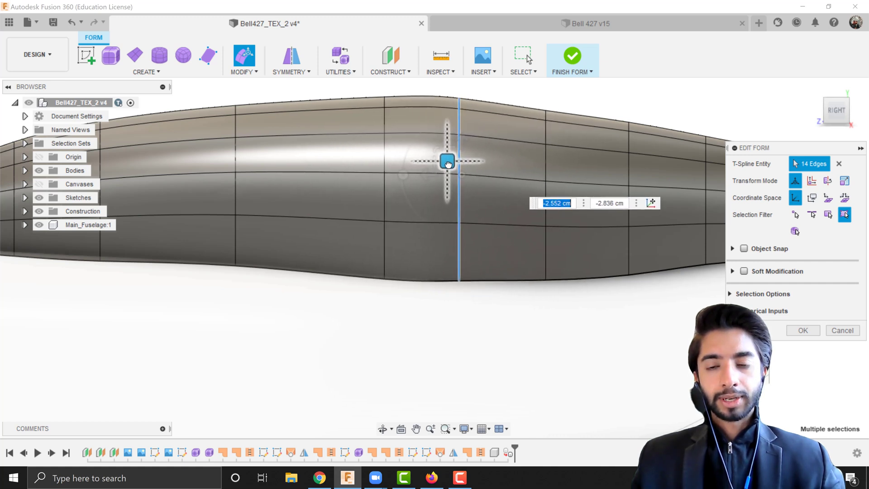
{"action": "left_click", "coordinate": [572, 56]}
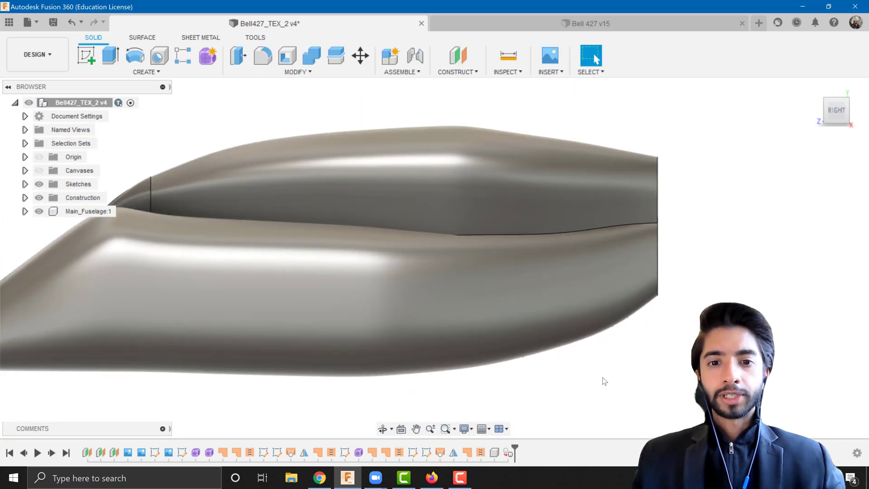
{"action": "scroll", "coordinate": [602, 378], "scroll_direction": "up", "scroll_amount": 3}
{"action": "middle_click_drag", "start_coordinate": [536, 357], "coordinate": [572, 309], "text": "shift"}
{"action": "scroll", "coordinate": [526, 293], "scroll_direction": "up", "scroll_amount": 3}
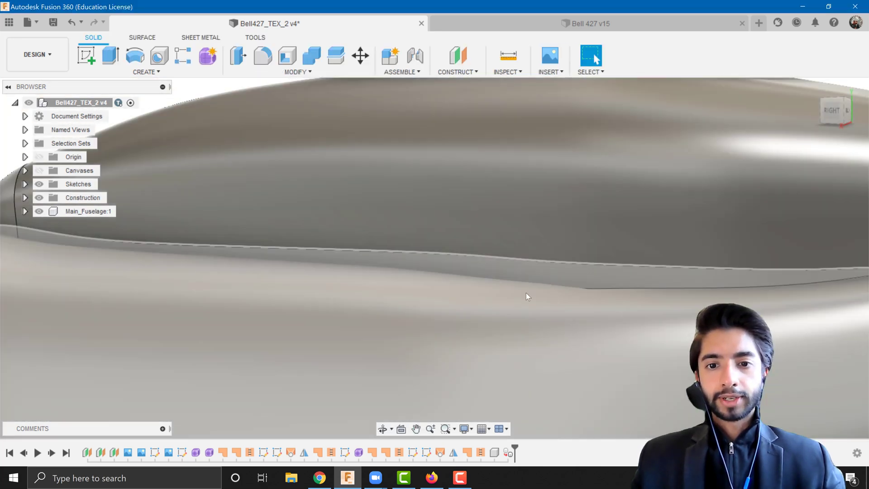
{"action": "scroll", "coordinate": [525, 293], "scroll_direction": "down", "scroll_amount": 5}
{"action": "scroll", "coordinate": [571, 300], "scroll_direction": "up", "scroll_amount": 5}
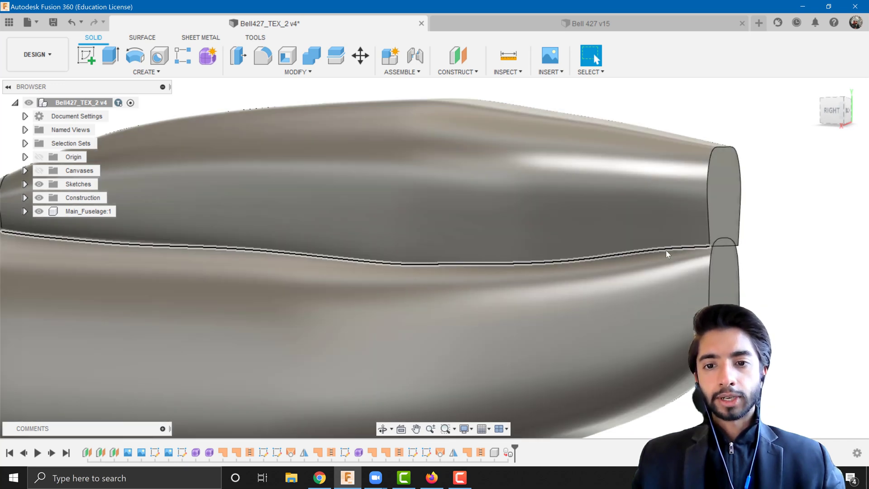
{"action": "scroll", "coordinate": [787, 254], "scroll_direction": "down", "scroll_amount": 5}
{"action": "middle_click_drag", "start_coordinate": [787, 254], "coordinate": [582, 282], "text": "shift"}
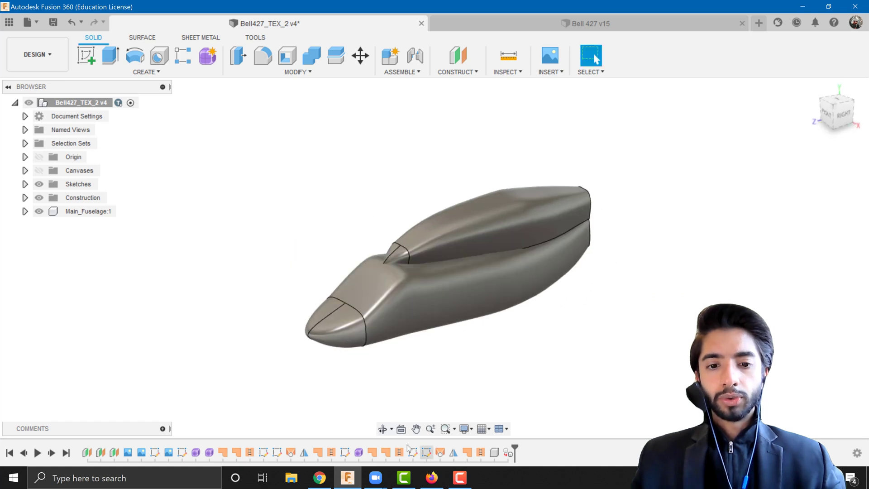
{"action": "left_click", "coordinate": [464, 429]}
Switch the visual style to plain shading, then back to shading with visible edges
{"action": "mouse_move", "coordinate": [502, 326]}
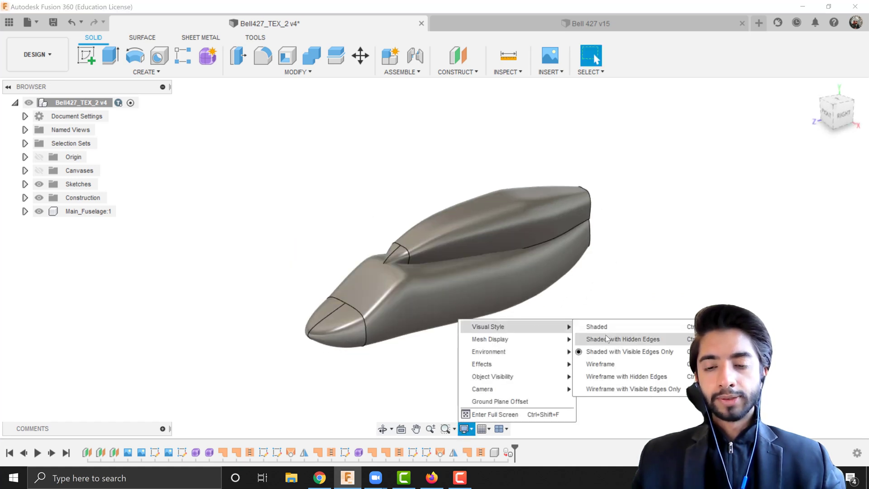
{"action": "left_click", "coordinate": [596, 327]}
{"action": "mouse_move", "coordinate": [596, 327]}
{"action": "middle_mouse_down", "text": "shift"}
{"action": "mouse_move", "coordinate": [492, 295]}
{"action": "mouse_move", "coordinate": [446, 294]}
{"action": "mouse_move", "coordinate": [574, 324]}
{"action": "mouse_move", "coordinate": [520, 331]}
{"action": "middle_mouse_up", "text": "shift"}
{"action": "scroll", "coordinate": [574, 324], "scroll_direction": "up", "scroll_amount": 2}
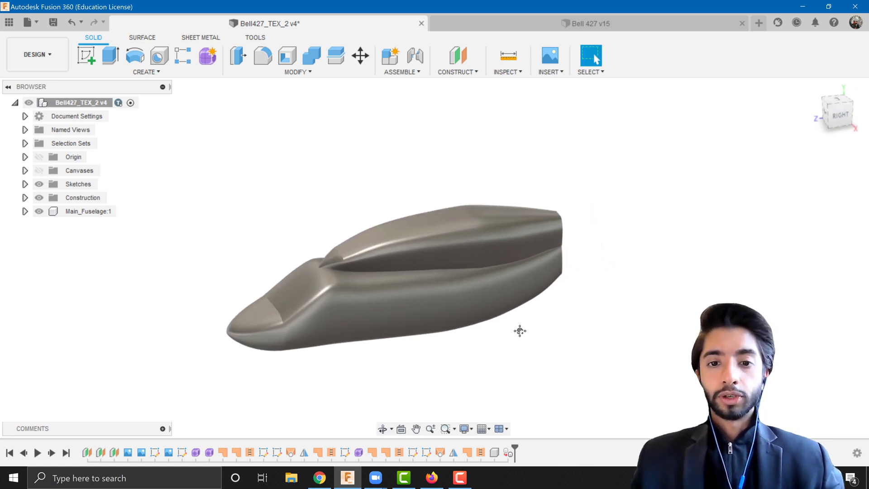
{"action": "left_click", "coordinate": [464, 429]}
{"action": "mouse_move", "coordinate": [534, 326]}
{"action": "left_click", "coordinate": [625, 351]}
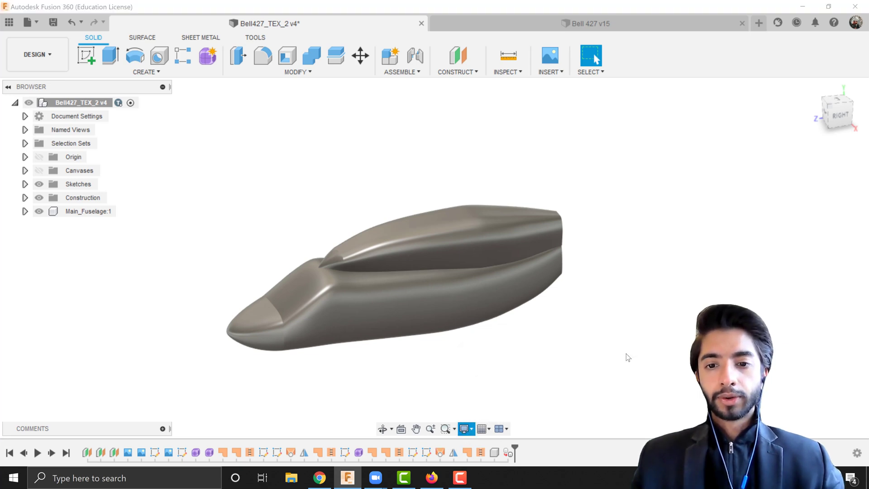
Orbit around the fuselage to inspect its tail end faces, ending in the Right view
{"action": "mouse_move", "coordinate": [625, 354]}
{"action": "middle_mouse_down", "text": "shift"}
{"action": "mouse_move", "coordinate": [546, 352]}
{"action": "mouse_move", "coordinate": [501, 321]}
{"action": "middle_mouse_up", "text": "shift"}
{"action": "scroll", "coordinate": [501, 321], "scroll_direction": "up", "scroll_amount": 3}
{"action": "scroll", "coordinate": [519, 322], "scroll_direction": "down", "scroll_amount": 3}
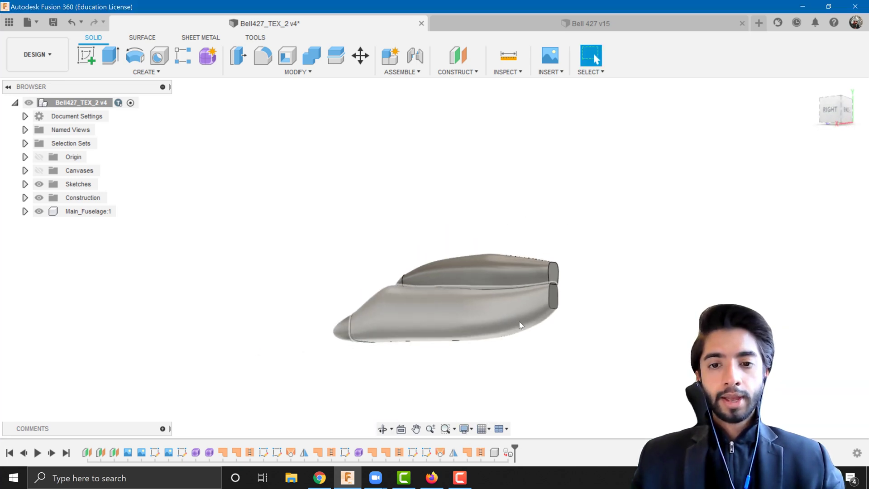
{"action": "scroll", "coordinate": [519, 322], "scroll_direction": "up", "scroll_amount": 3}
{"action": "middle_click_drag", "start_coordinate": [574, 322], "coordinate": [489, 328]}
{"action": "middle_click_drag", "start_coordinate": [490, 328], "coordinate": [505, 328], "text": "shift"}
{"action": "middle_click_drag", "start_coordinate": [505, 328], "coordinate": [557, 305], "text": "shift"}
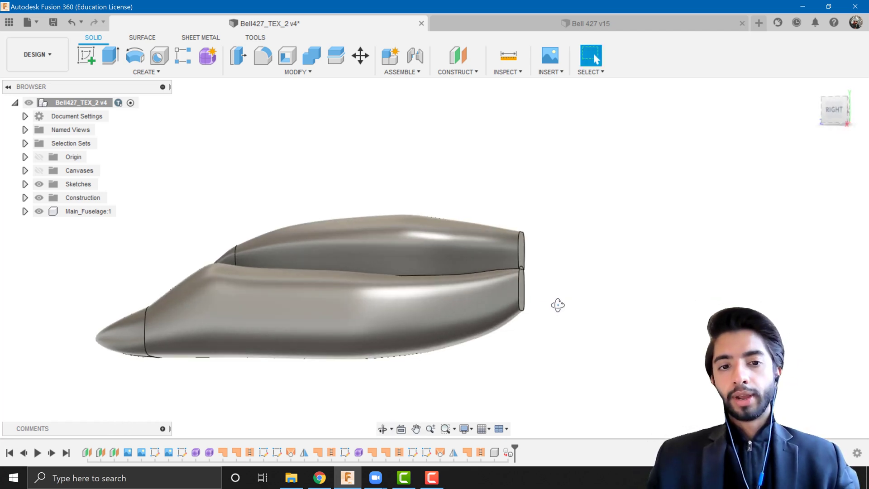
{"action": "middle_click_drag", "start_coordinate": [557, 305], "coordinate": [500, 308], "text": "shift"}
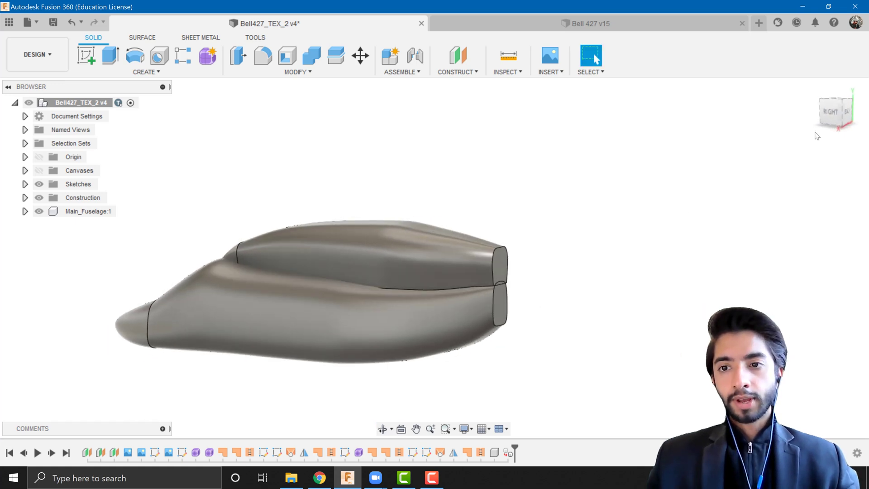
{"action": "left_click", "coordinate": [832, 115]}
{"action": "scroll", "coordinate": [513, 256], "scroll_direction": "up", "scroll_amount": 5}
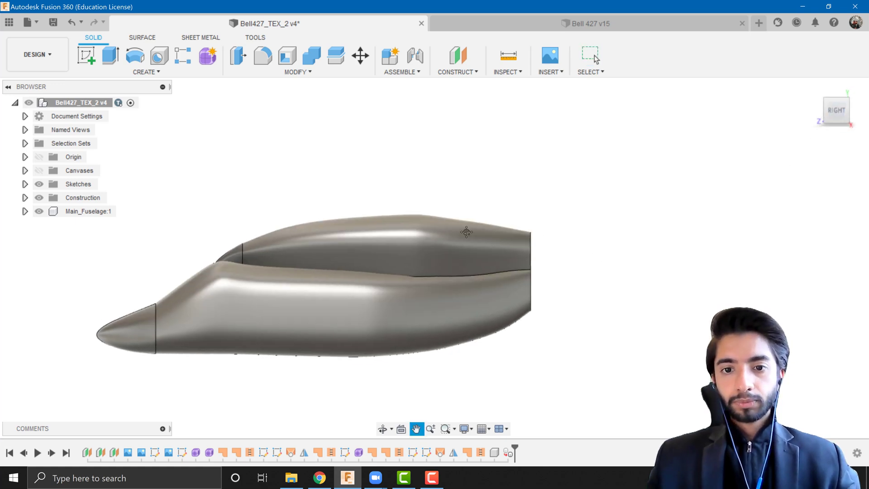
{"action": "scroll", "coordinate": [513, 256], "scroll_direction": "up", "scroll_amount": 4}
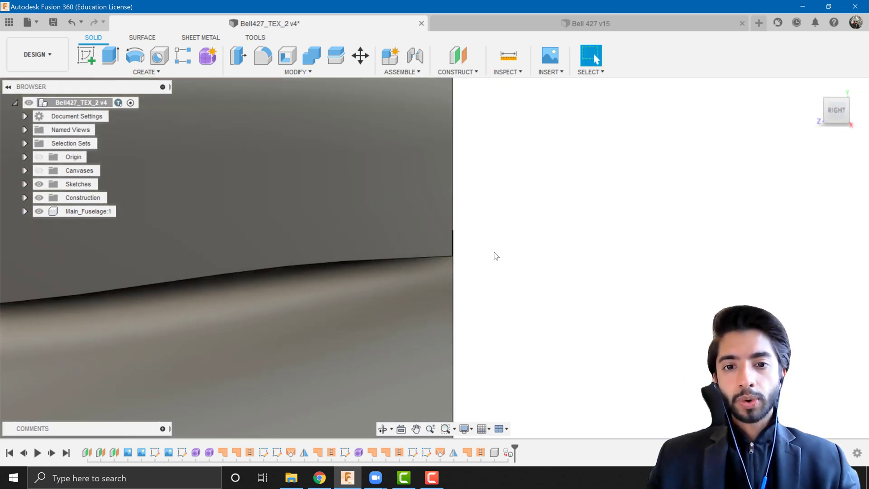
{"action": "scroll", "coordinate": [467, 242], "scroll_direction": "down", "scroll_amount": 6}
{"action": "middle_click_drag", "start_coordinate": [458, 222], "coordinate": [450, 211], "text": "shift"}
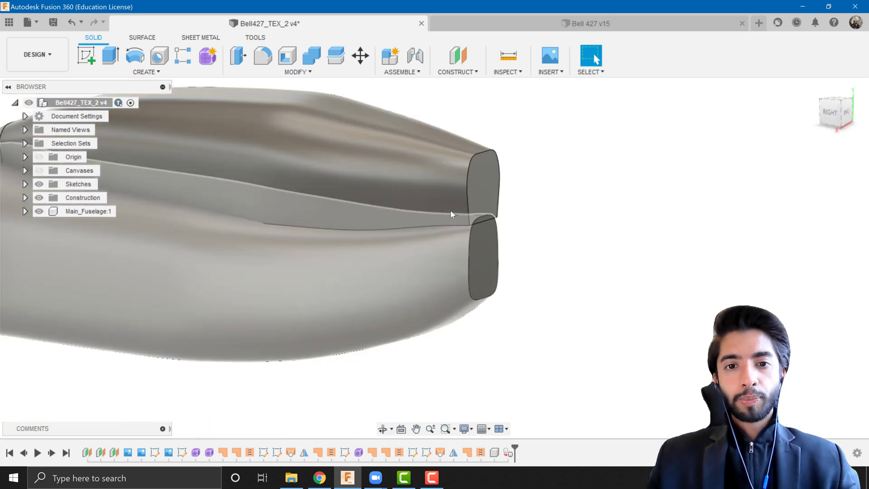
{"action": "left_click", "coordinate": [485, 254]}
{"action": "left_click", "coordinate": [573, 231]}
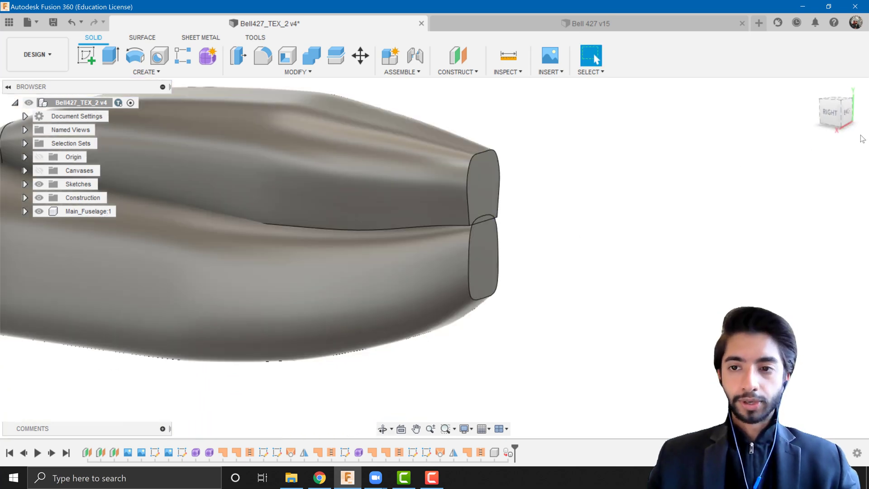
{"action": "left_click", "coordinate": [831, 112]}
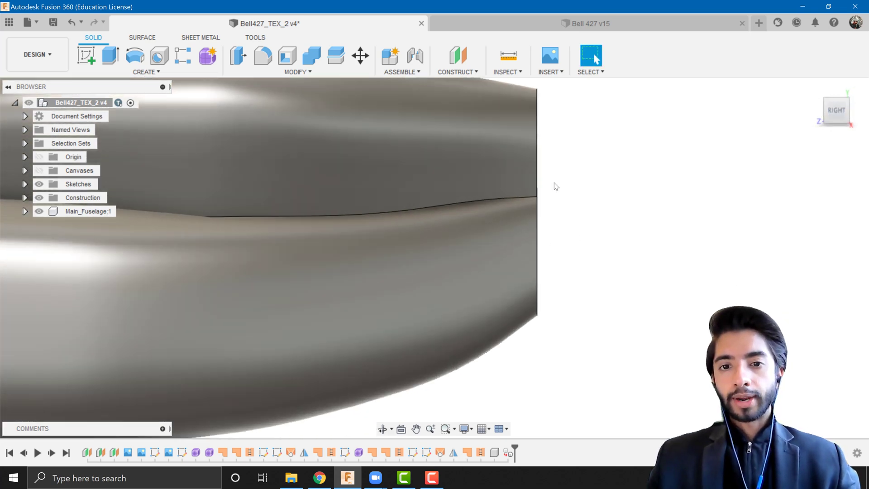
Zoom and pan the right-side view until the fuselage tail end fills the viewport
{"action": "scroll", "coordinate": [553, 209], "scroll_direction": "down", "scroll_amount": 3}
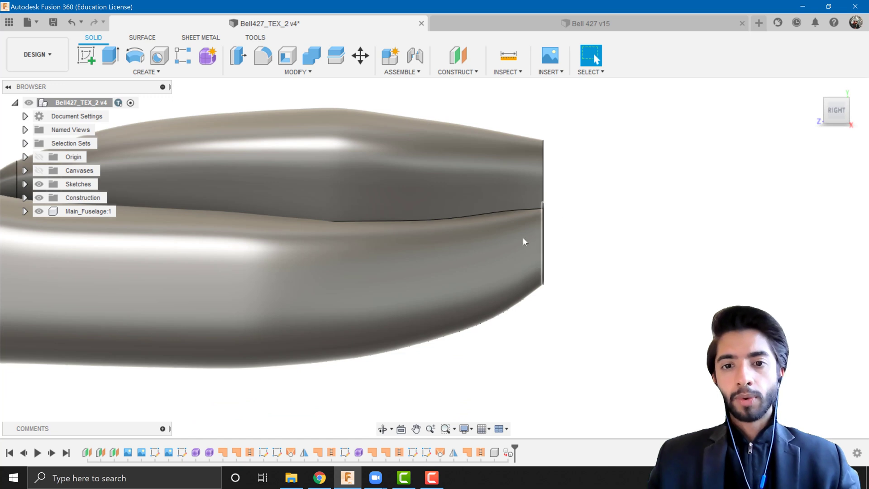
{"action": "scroll", "coordinate": [560, 232], "scroll_direction": "up", "scroll_amount": 5}
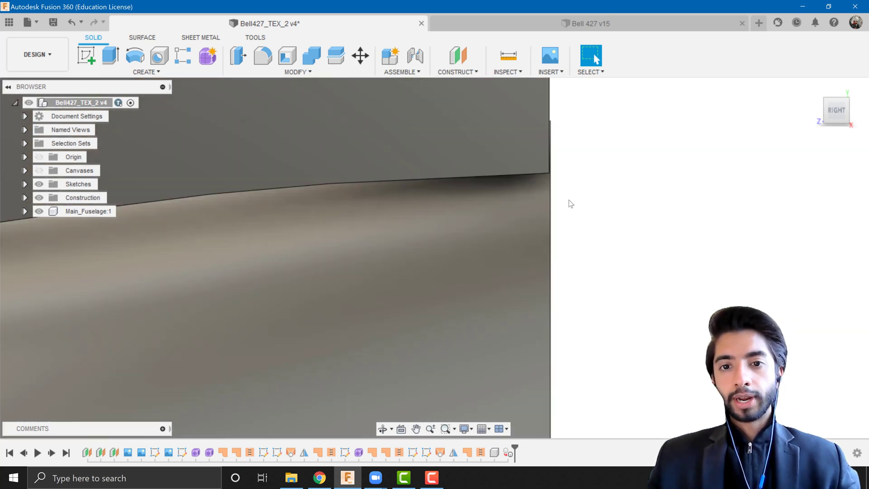
{"action": "scroll", "coordinate": [528, 123], "scroll_direction": "up", "scroll_amount": 2}
{"action": "middle_click_drag", "start_coordinate": [528, 119], "coordinate": [506, 242]}
{"action": "scroll", "coordinate": [498, 246], "scroll_direction": "up", "scroll_amount": 2}
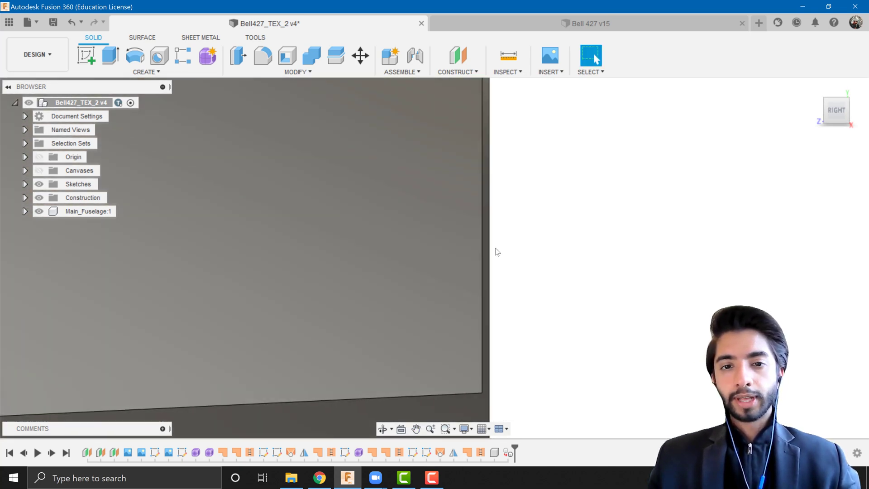
{"action": "scroll", "coordinate": [494, 241], "scroll_direction": "down", "scroll_amount": 2}
{"action": "scroll", "coordinate": [498, 294], "scroll_direction": "up", "scroll_amount": 3}
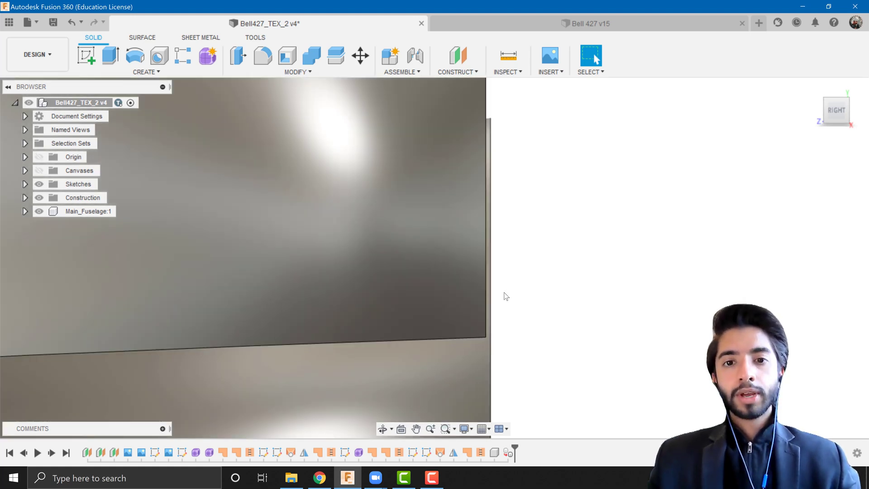
{"action": "scroll", "coordinate": [502, 297], "scroll_direction": "down", "scroll_amount": 5}
{"action": "scroll", "coordinate": [510, 300], "scroll_direction": "down", "scroll_amount": 5}
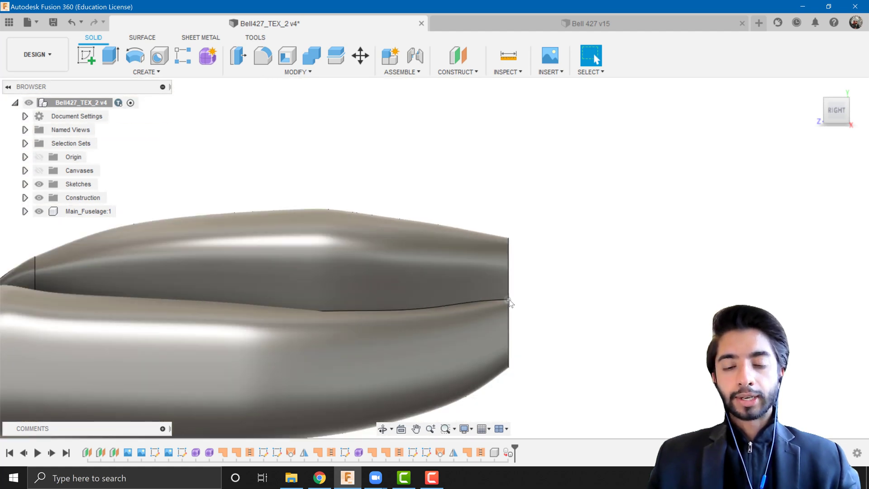
{"action": "middle_click_drag", "start_coordinate": [509, 300], "coordinate": [456, 250]}
{"action": "scroll", "coordinate": [456, 251], "scroll_direction": "up", "scroll_amount": 1}
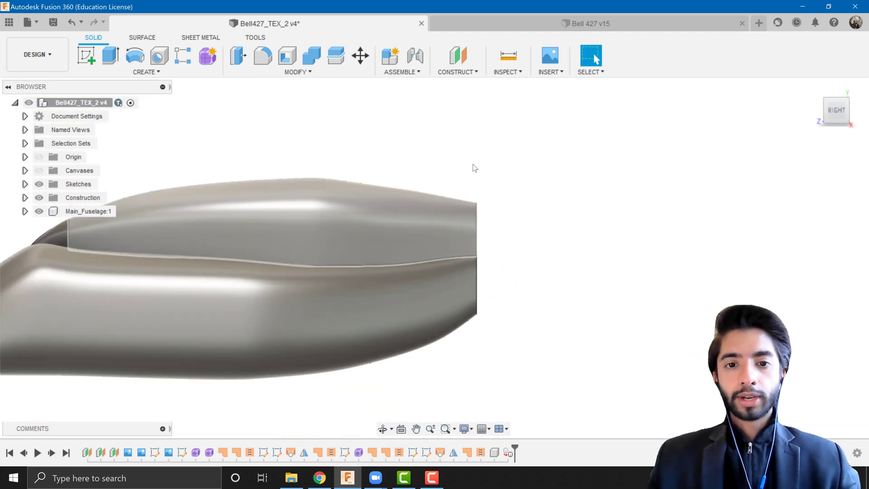
Start an offset construction plane referenced on the upper tail end face
{"action": "left_click", "coordinate": [462, 53]}
{"action": "scroll", "coordinate": [491, 226], "scroll_direction": "down", "scroll_amount": 3}
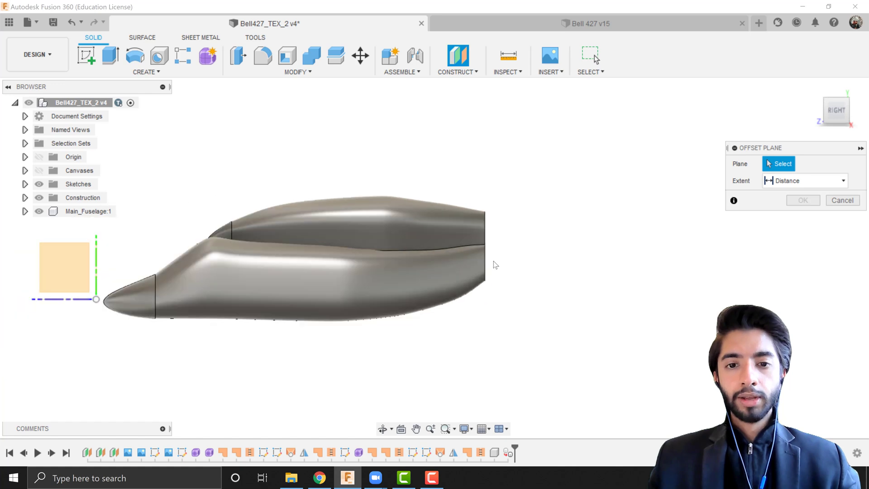
{"action": "middle_click_drag", "start_coordinate": [493, 264], "coordinate": [448, 252], "text": "shift"}
{"action": "scroll", "coordinate": [448, 252], "scroll_direction": "up", "scroll_amount": 3}
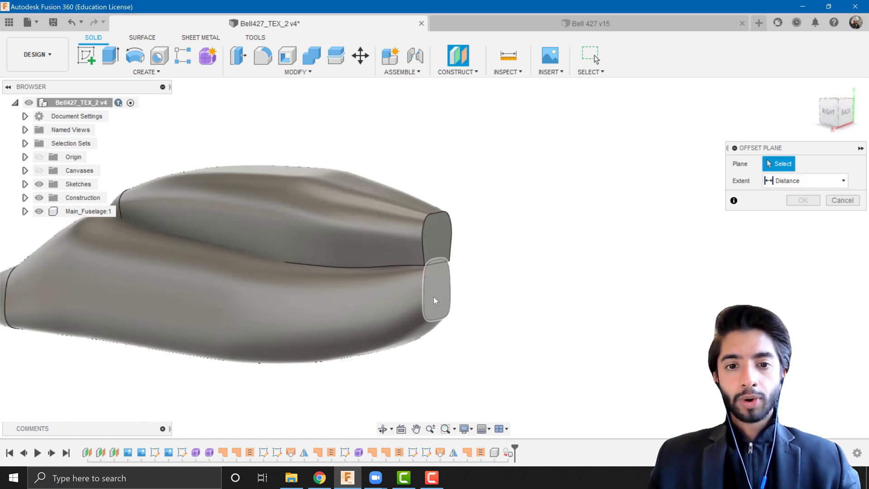
{"action": "left_click", "coordinate": [439, 230]}
{"action": "left_click", "coordinate": [831, 112]}
{"action": "scroll", "coordinate": [553, 262], "scroll_direction": "up", "scroll_amount": 5}
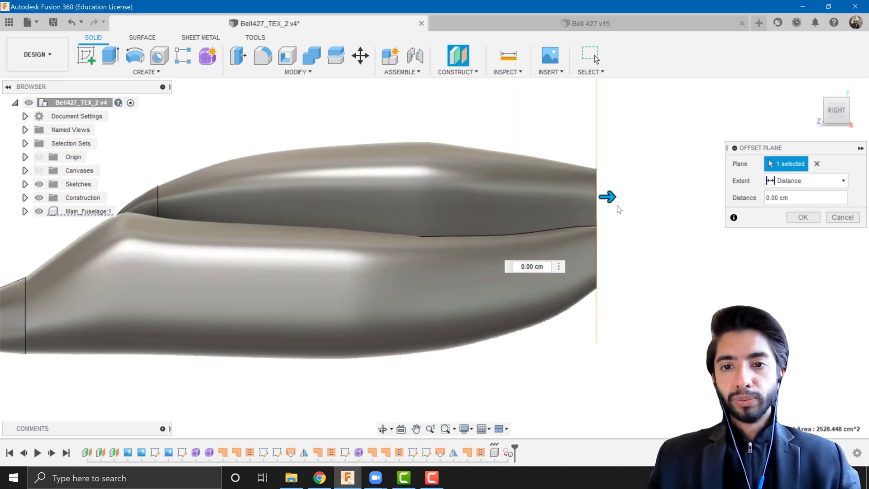
{"action": "middle_click_drag", "start_coordinate": [553, 265], "coordinate": [481, 266]}
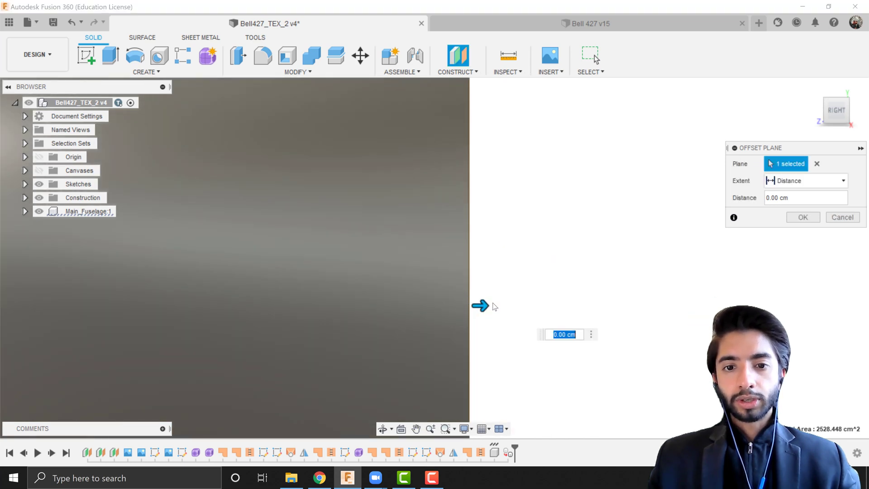
Offset the plane -2.00 cm into the fuselage and confirm it
{"action": "left_click_drag", "start_coordinate": [481, 306], "coordinate": [435, 306]}
{"action": "scroll", "coordinate": [548, 291], "scroll_direction": "down", "scroll_amount": 5}
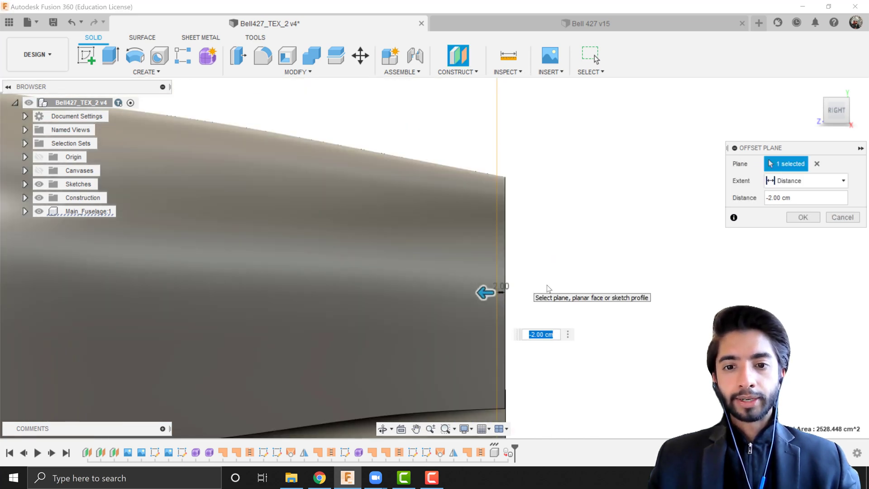
{"action": "middle_click_drag", "start_coordinate": [586, 287], "coordinate": [412, 211]}
{"action": "scroll", "coordinate": [398, 231], "scroll_direction": "up", "scroll_amount": 3}
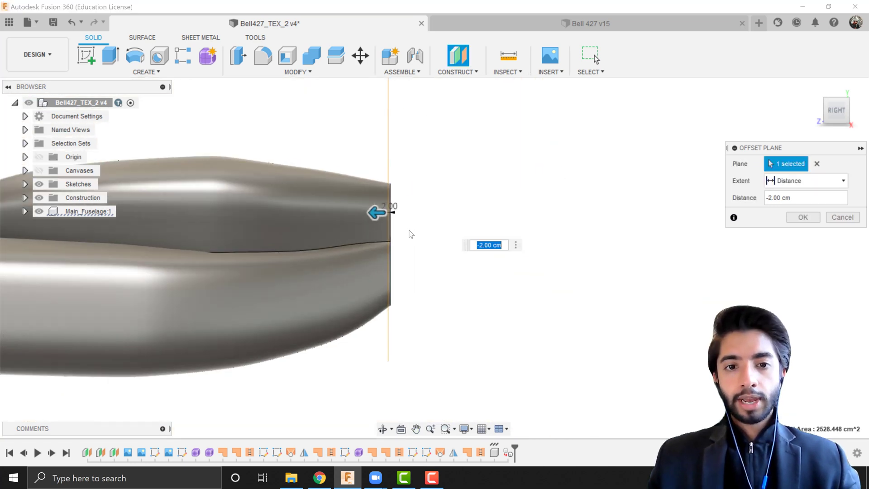
{"action": "left_click", "coordinate": [803, 217]}
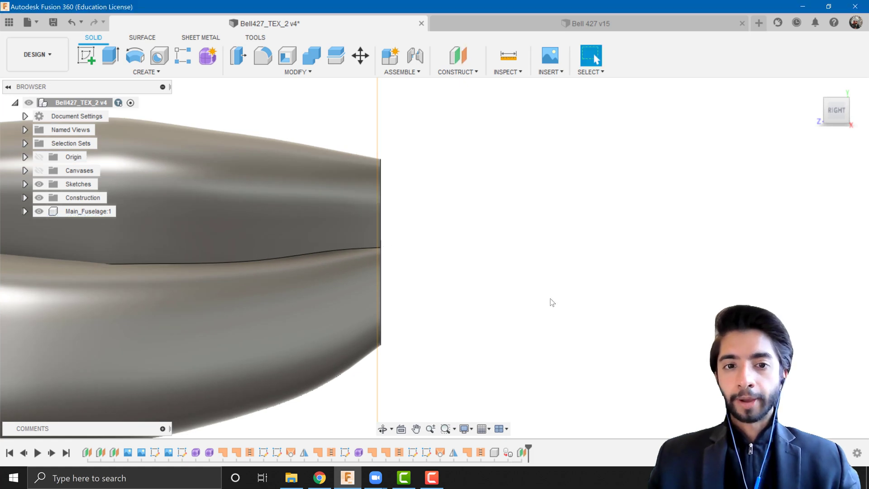
{"action": "scroll", "coordinate": [561, 299], "scroll_direction": "down", "scroll_amount": 3}
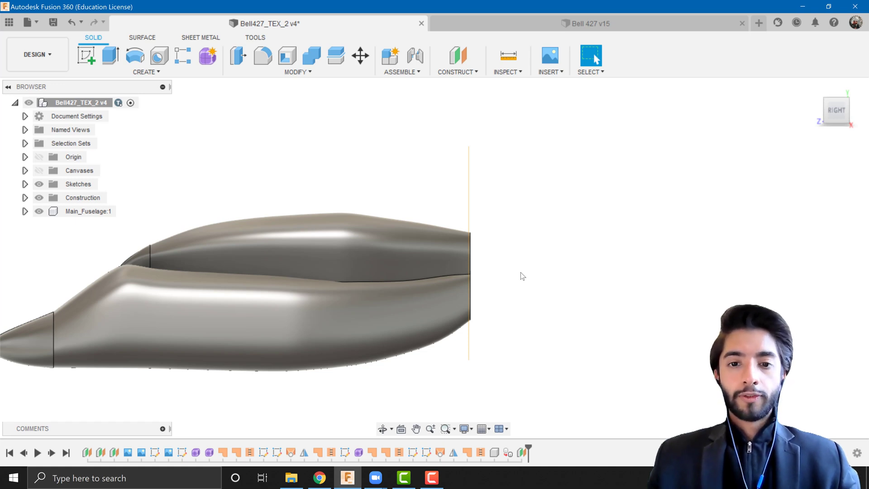
{"action": "scroll", "coordinate": [498, 281], "scroll_direction": "up", "scroll_amount": 4}
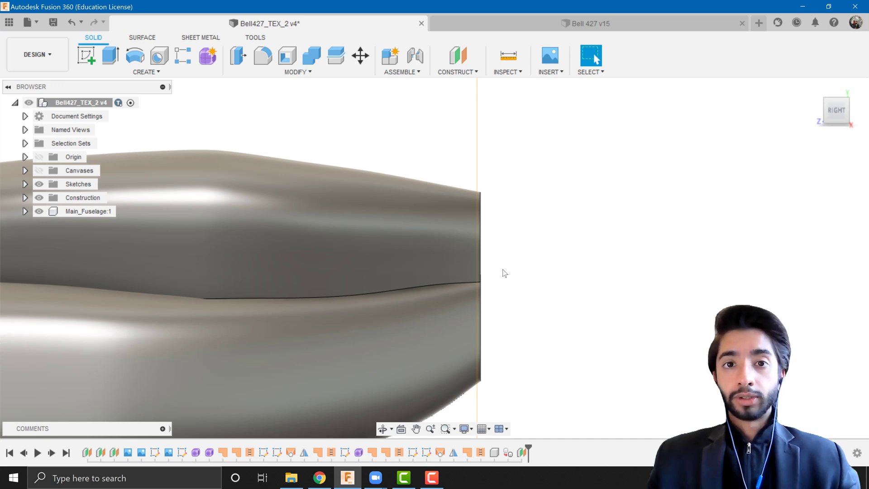
{"action": "scroll", "coordinate": [486, 272], "scroll_direction": "down", "scroll_amount": 4}
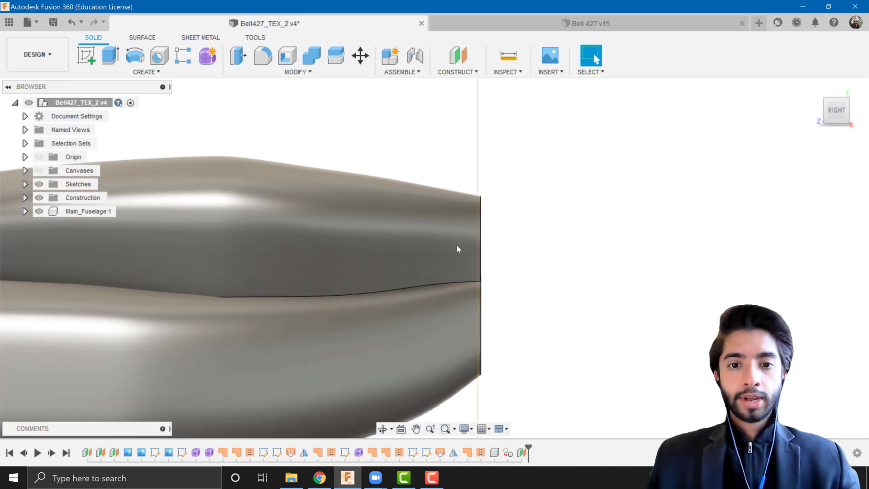
{"action": "left_click", "coordinate": [336, 58]}
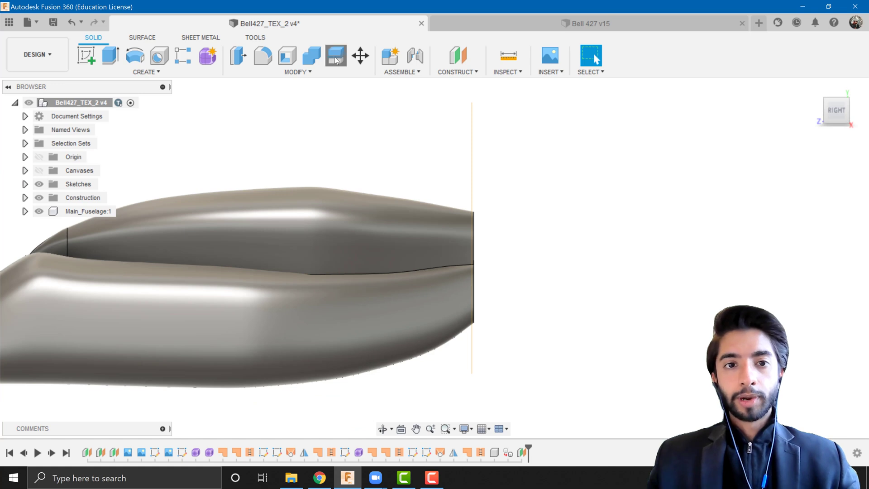
Split the upper and lower fuselage bodies with the offset tail plane as cutter
{"action": "left_click", "coordinate": [401, 245]}
{"action": "left_click", "coordinate": [374, 287]}
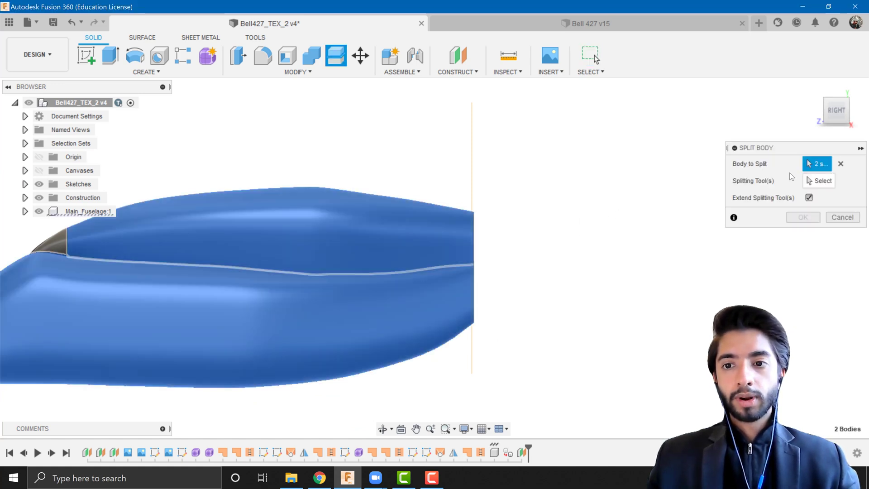
{"action": "left_click", "coordinate": [471, 178]}
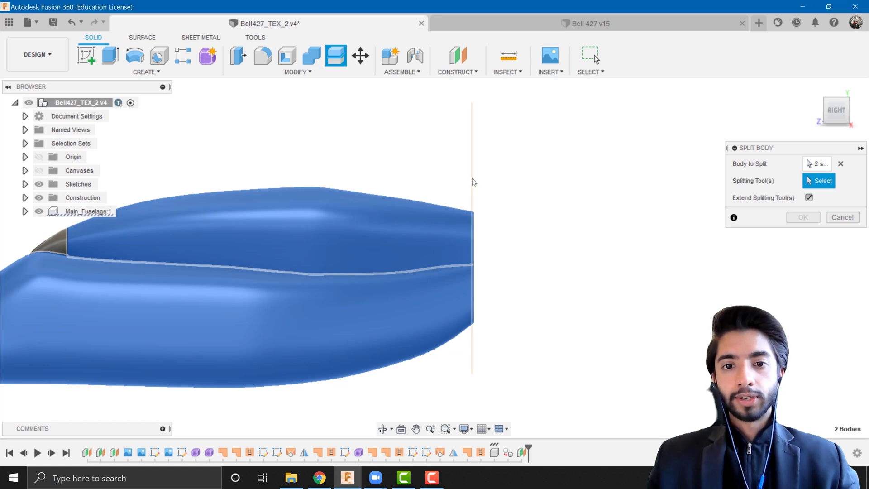
{"action": "scroll", "coordinate": [479, 270], "scroll_direction": "down", "scroll_amount": 2}
{"action": "scroll", "coordinate": [478, 271], "scroll_direction": "up", "scroll_amount": 3}
{"action": "middle_click_drag", "start_coordinate": [451, 278], "coordinate": [507, 286], "text": "shift"}
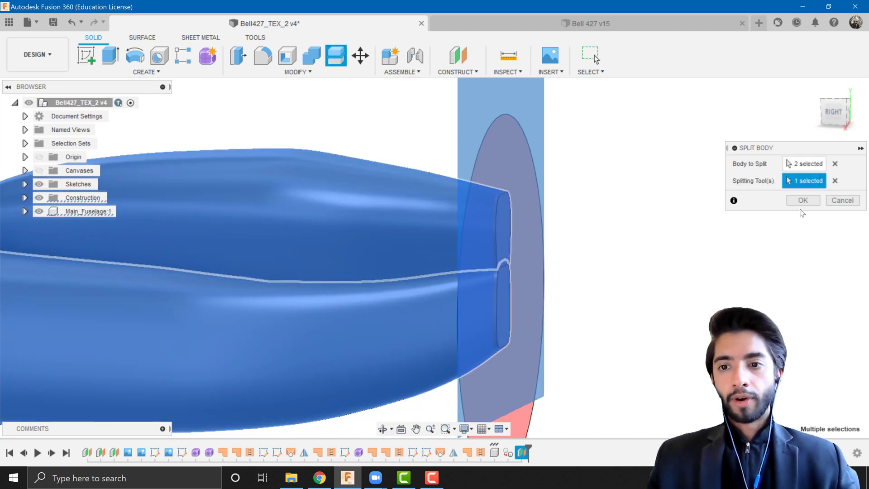
{"action": "left_click", "coordinate": [802, 201]}
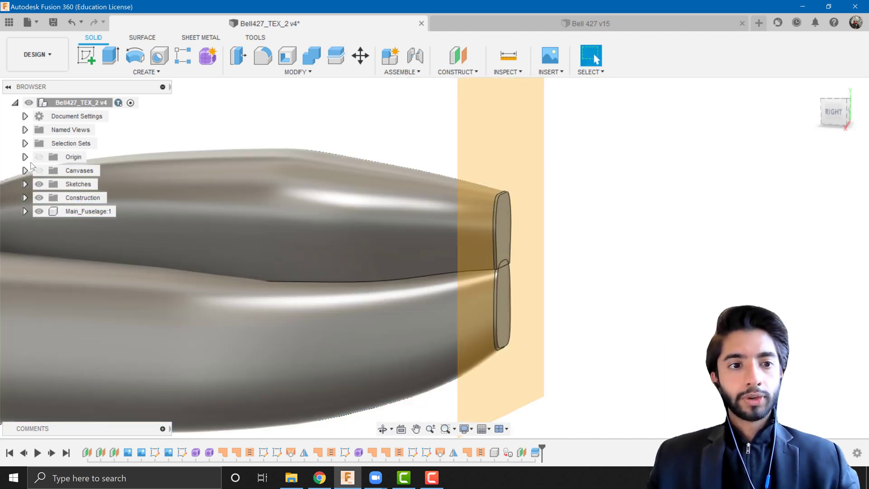
Remove the cut-off Main_Fuselage (1) and Rotor_Fairing (1) slices from Main_Fuselage:1
{"action": "left_click", "coordinate": [25, 211]}
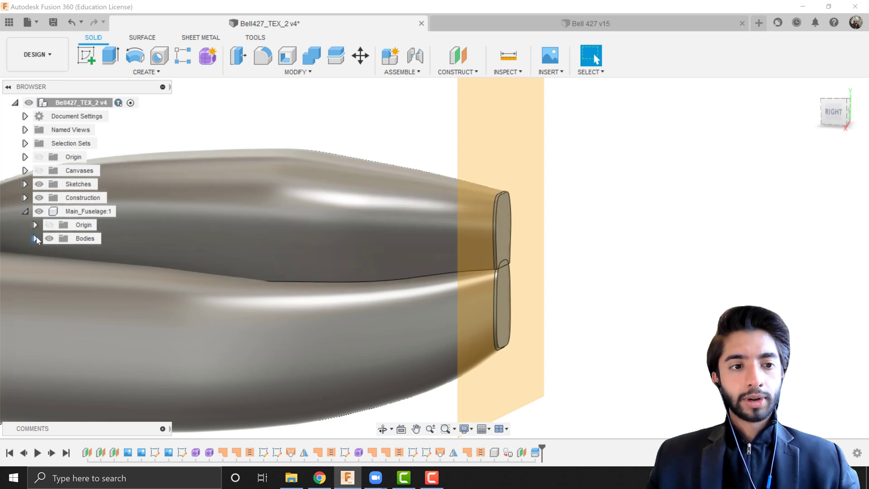
{"action": "left_click", "coordinate": [35, 239]}
{"action": "left_click", "coordinate": [115, 320]}
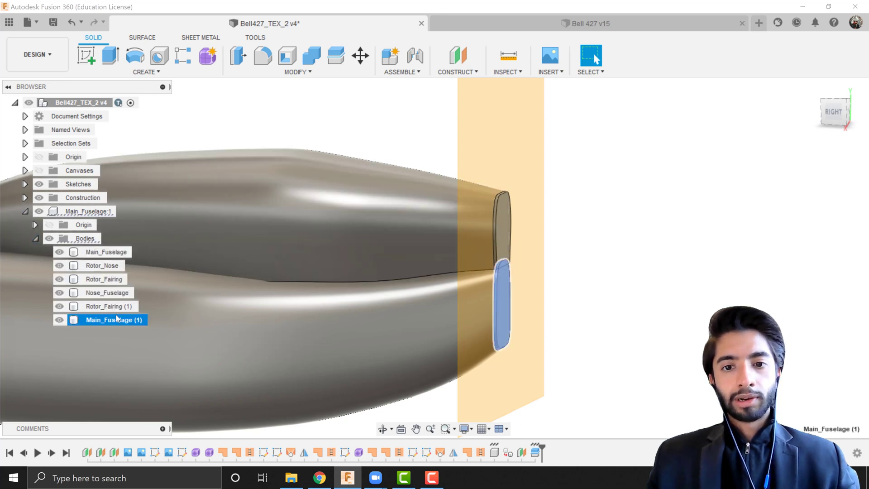
{"action": "left_click", "coordinate": [113, 306], "text": "ctrl"}
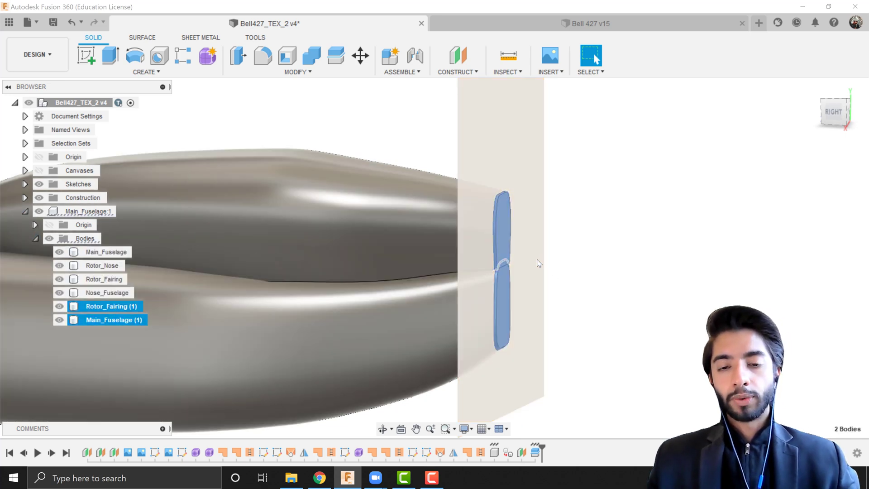
{"action": "mouse_move", "coordinate": [537, 261]}
{"action": "middle_mouse_down", "text": "shift"}
{"action": "mouse_move", "coordinate": [557, 258]}
{"action": "mouse_move", "coordinate": [531, 259]}
{"action": "middle_mouse_up", "text": "shift"}
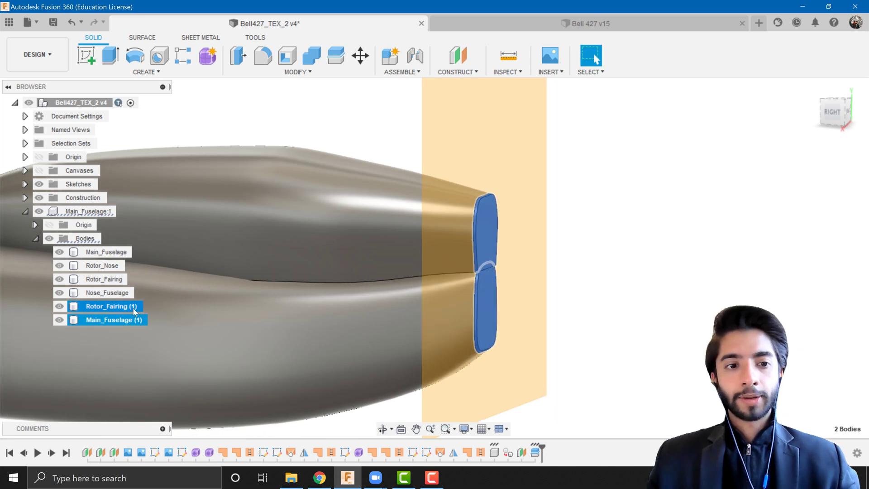
{"action": "right_click", "coordinate": [130, 307]}
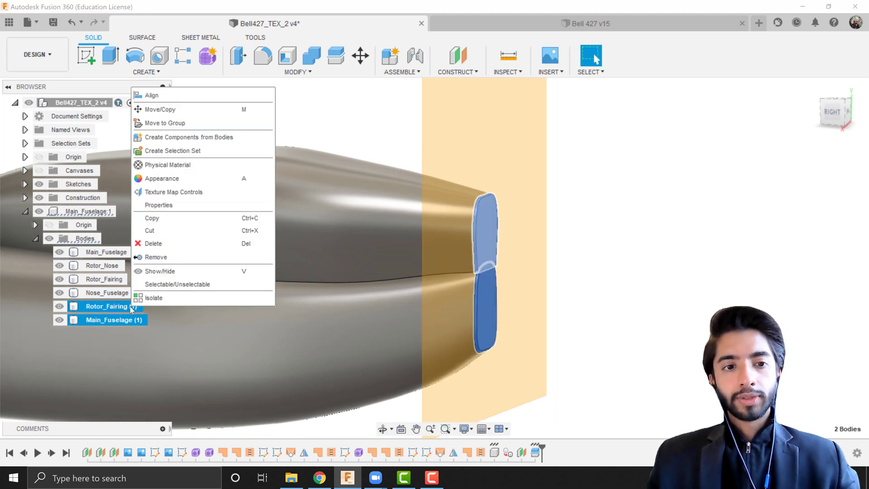
{"action": "left_click", "coordinate": [162, 258]}
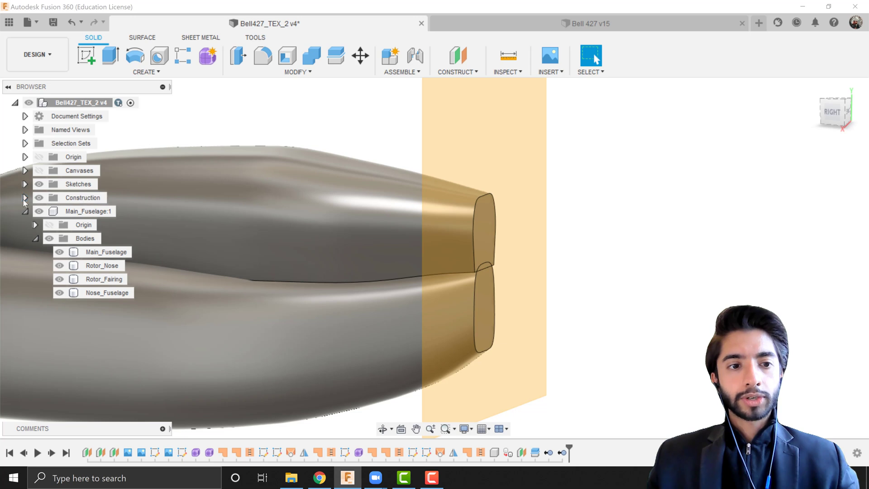
Check the trimmed Rotor_Fairing and Main_Fuselage tails, then collapse the browser folders
{"action": "left_click", "coordinate": [25, 197]}
{"action": "left_click", "coordinate": [104, 333]}
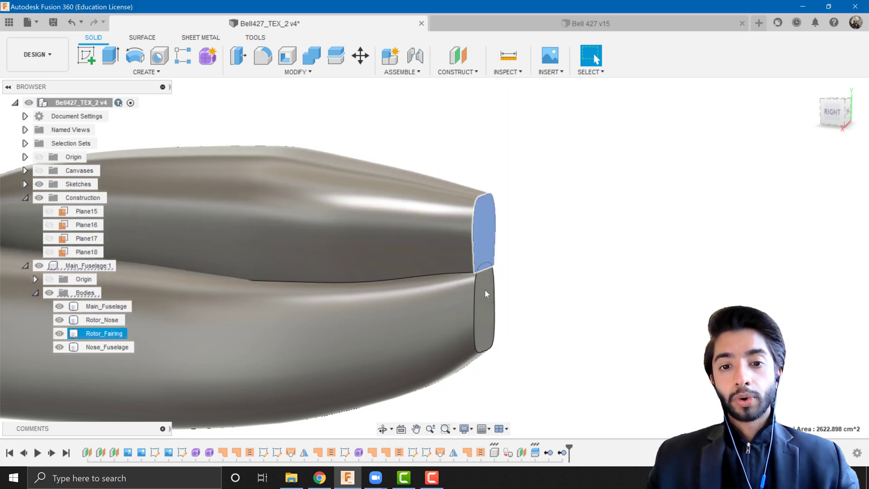
{"action": "scroll", "coordinate": [483, 291], "scroll_direction": "up", "scroll_amount": 3}
{"action": "left_click", "coordinate": [481, 284], "text": "ctrl"}
{"action": "left_click", "coordinate": [617, 270]}
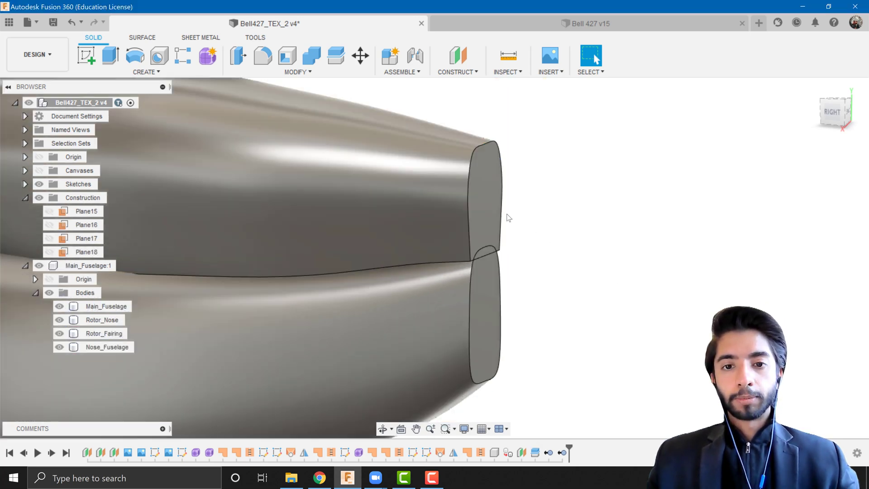
{"action": "left_click", "coordinate": [474, 295]}
{"action": "left_click", "coordinate": [561, 283]}
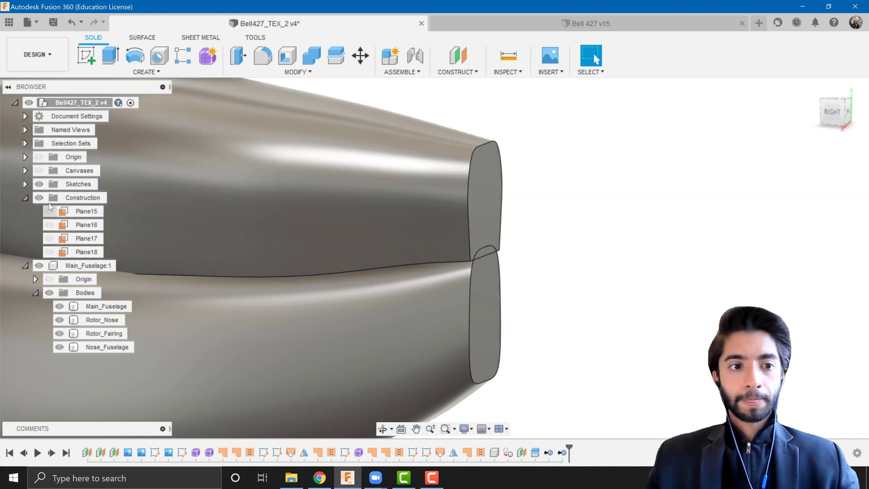
{"action": "left_click", "coordinate": [25, 197]}
{"action": "left_click", "coordinate": [25, 211]}
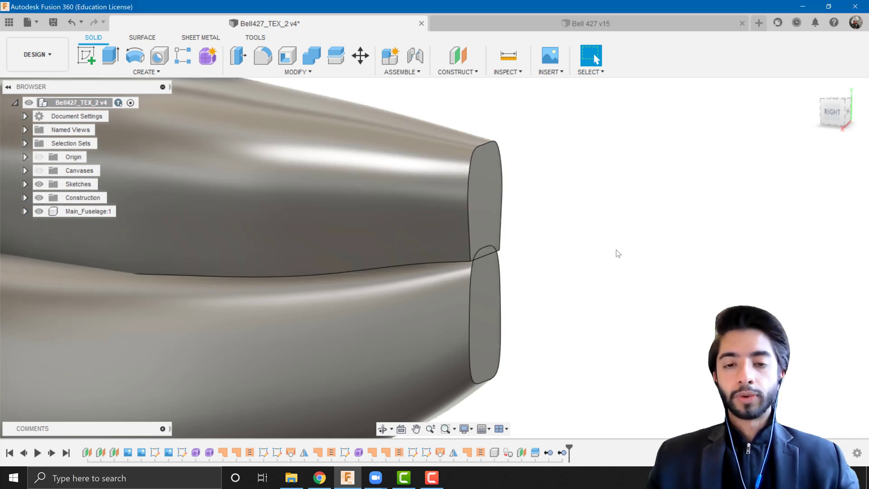
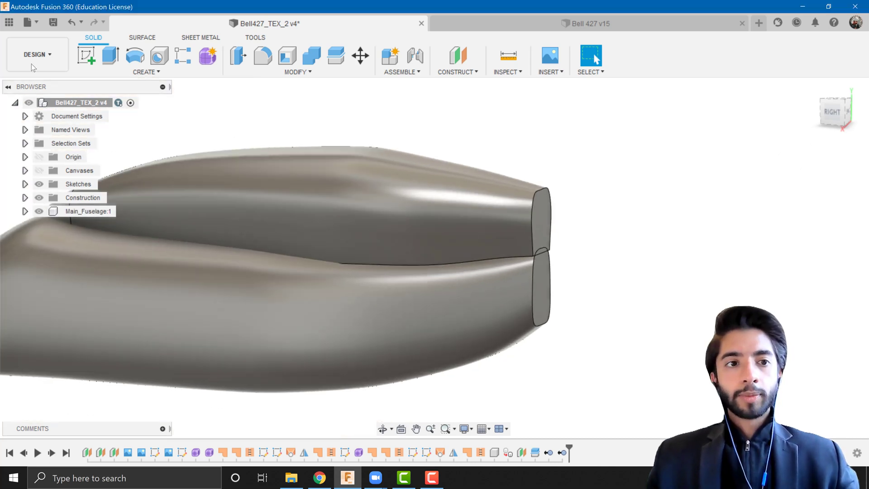
Start a new sketch with Create Sketch so the sketch plane choices appear
{"action": "left_click", "coordinate": [86, 55]}
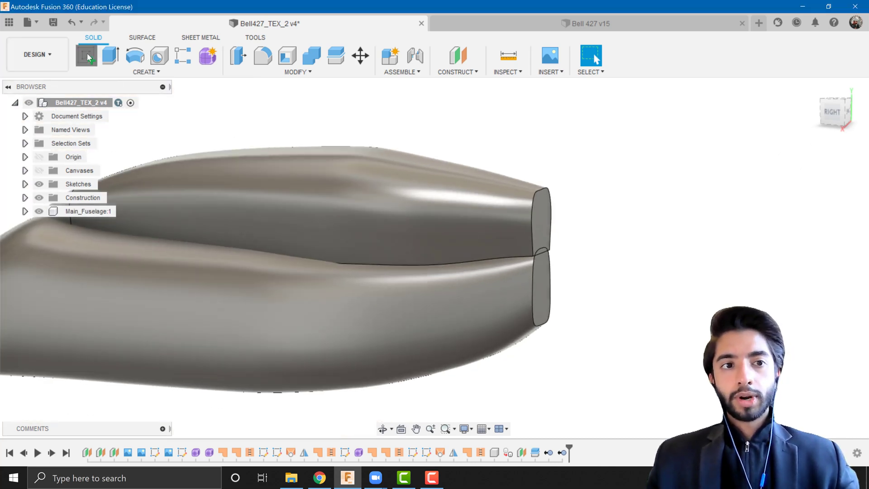
Place the sketch on the fuselage end face and project both upper and lower end faces into it
{"action": "left_click", "coordinate": [541, 219]}
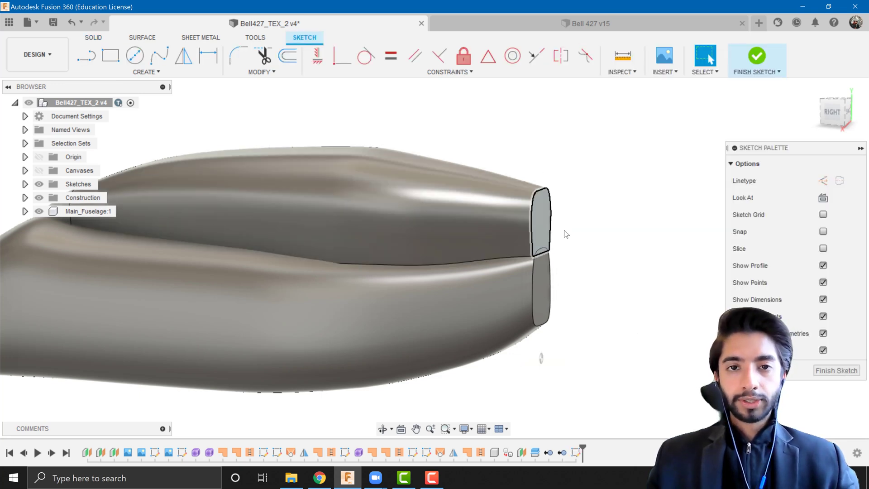
{"action": "scroll", "coordinate": [543, 214], "scroll_direction": "up", "scroll_amount": 2}
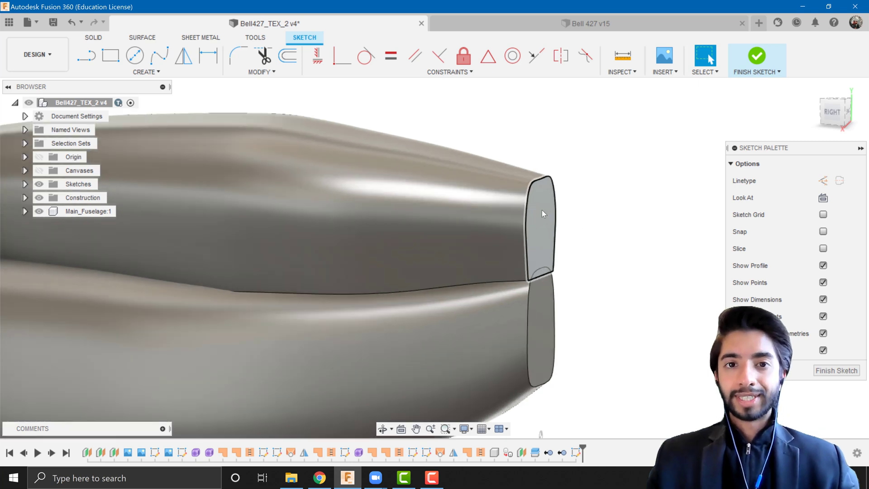
{"action": "scroll", "coordinate": [568, 244], "scroll_direction": "up", "scroll_amount": 2}
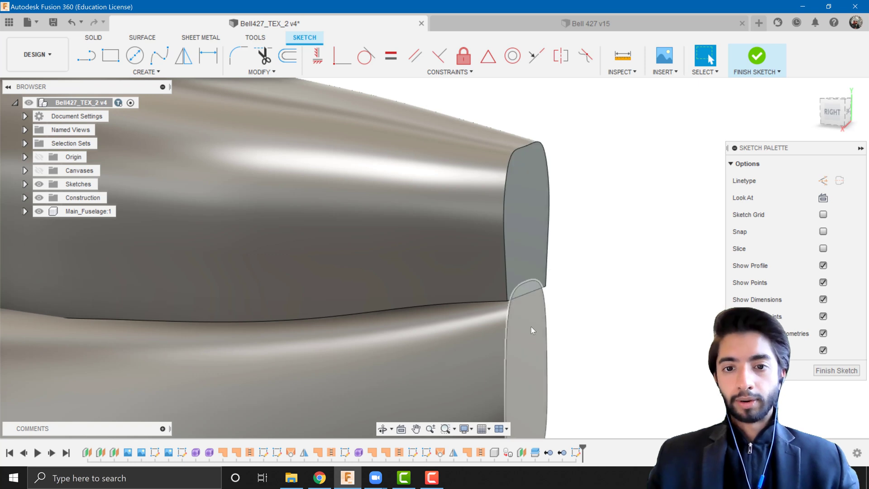
{"action": "scroll", "coordinate": [620, 282], "scroll_direction": "down", "scroll_amount": 1}
{"action": "middle_click_drag", "start_coordinate": [619, 281], "coordinate": [564, 250]}
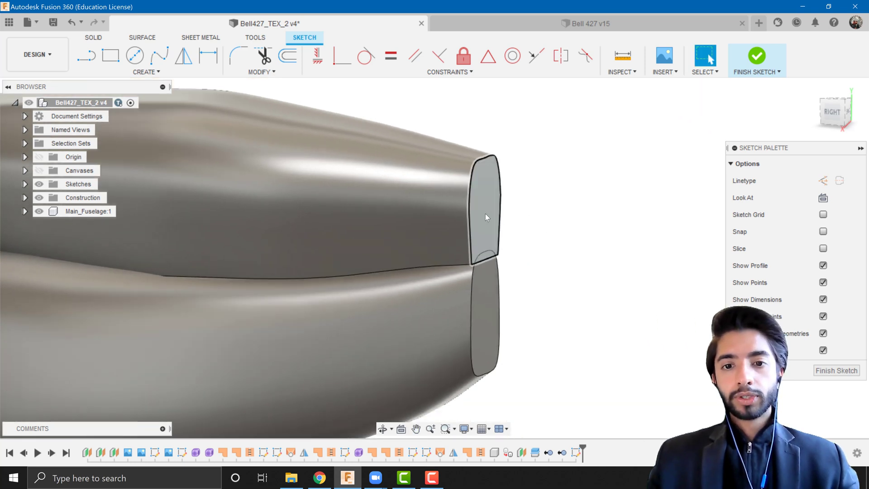
{"action": "scroll", "coordinate": [485, 214], "scroll_direction": "up", "scroll_amount": 1}
{"action": "key", "text": "p"}
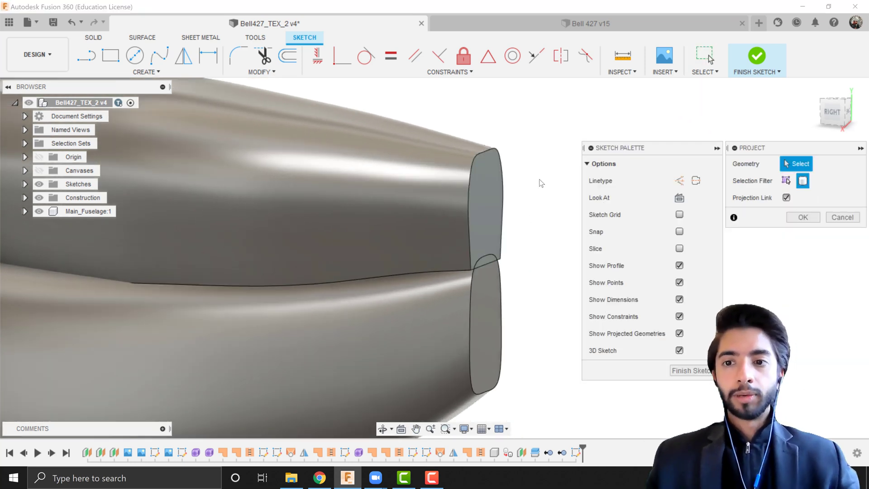
{"action": "left_click", "coordinate": [786, 180]}
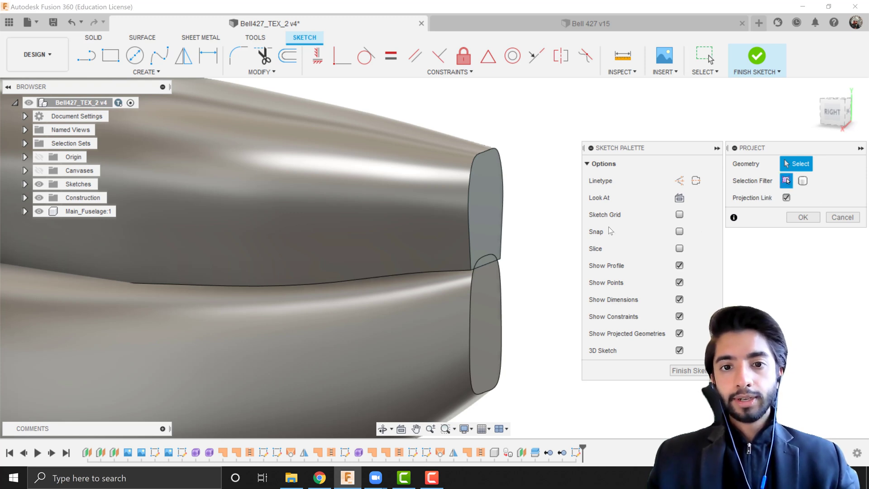
{"action": "left_click", "coordinate": [482, 187]}
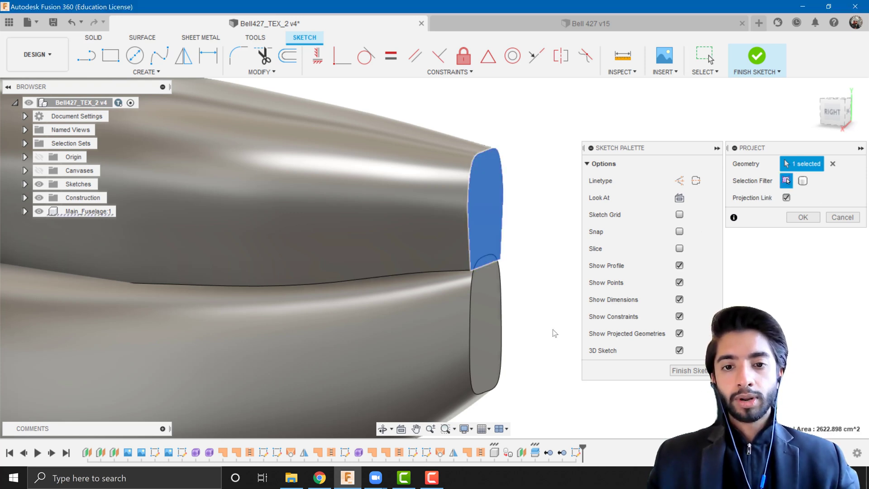
{"action": "left_click", "coordinate": [491, 319]}
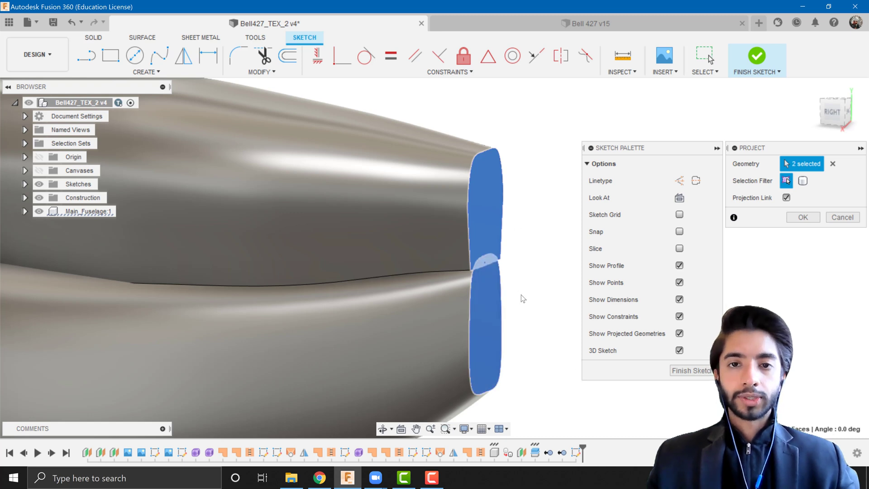
{"action": "left_click", "coordinate": [788, 221]}
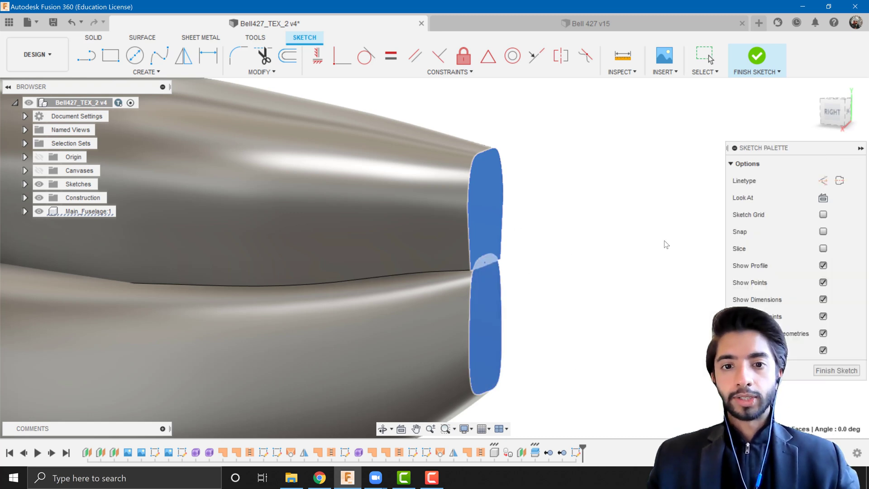
Project the upper end face again from behind, then finish the end-face sketch
{"action": "middle_click_drag", "start_coordinate": [564, 299], "coordinate": [520, 228], "text": "shift"}
{"action": "key", "text": "p"}
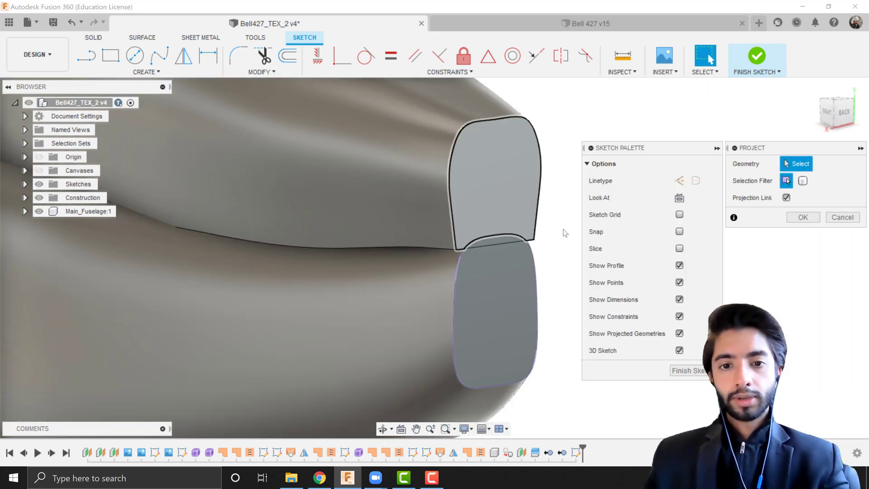
{"action": "left_click", "coordinate": [500, 172]}
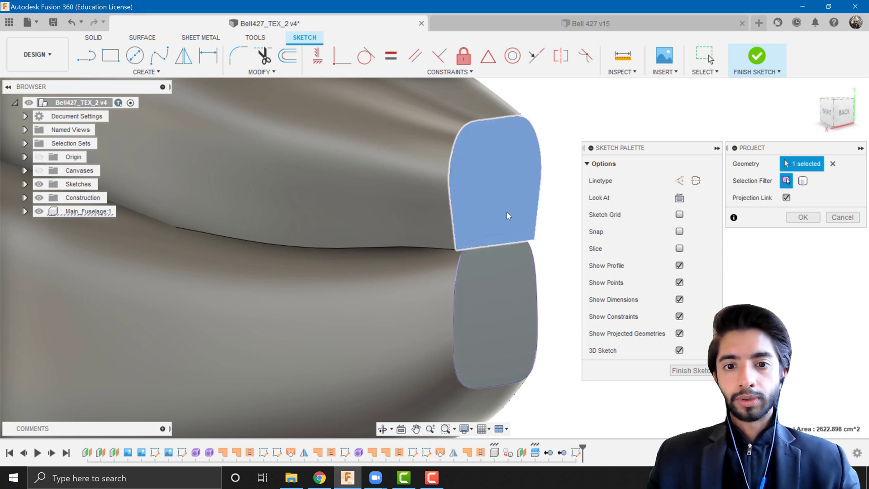
{"action": "left_click", "coordinate": [804, 218]}
{"action": "scroll", "coordinate": [581, 259], "scroll_direction": "down", "scroll_amount": 5}
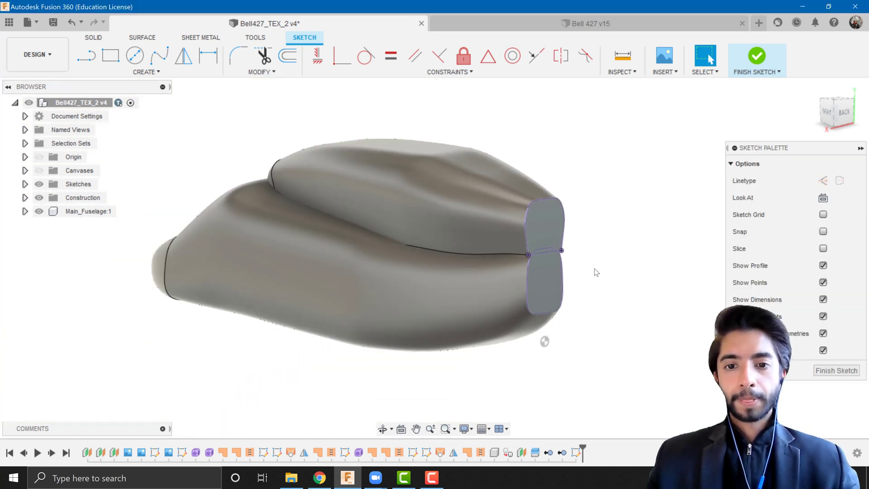
{"action": "middle_click_drag", "start_coordinate": [594, 268], "coordinate": [480, 272]}
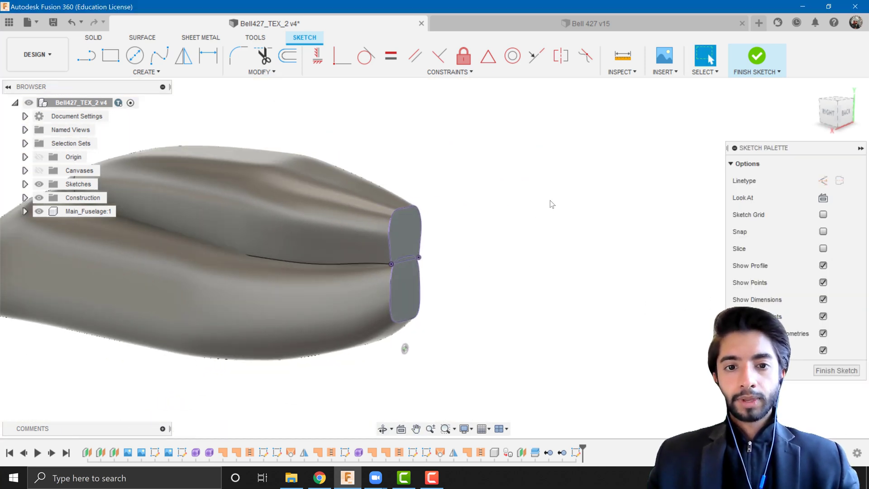
{"action": "left_click", "coordinate": [759, 59]}
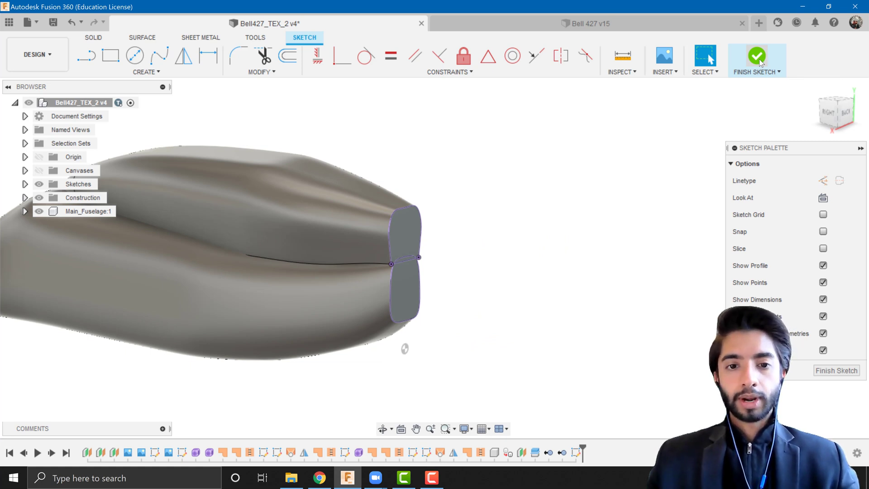
{"action": "scroll", "coordinate": [555, 210], "scroll_direction": "down", "scroll_amount": 3}
{"action": "middle_click_drag", "start_coordinate": [554, 210], "coordinate": [437, 233], "text": "shift"}
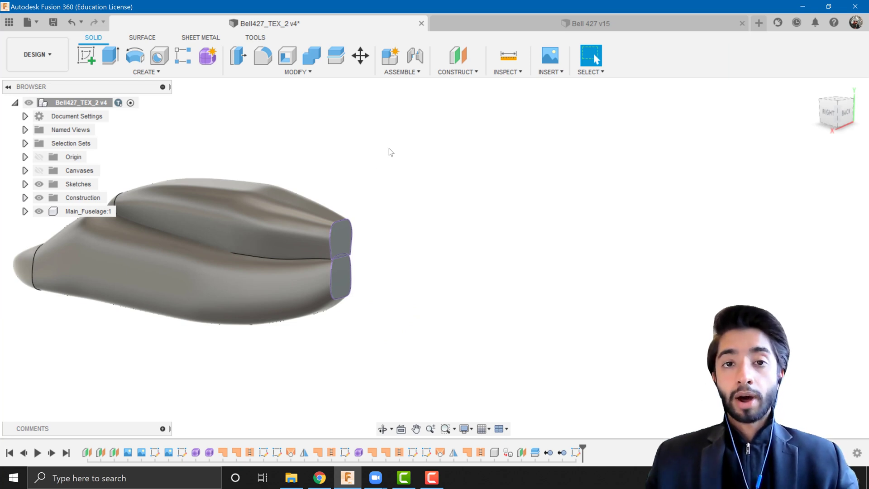
Switch to the RIGHT view and show the helicopter reference canvas
{"action": "scroll", "coordinate": [413, 263], "scroll_direction": "up", "scroll_amount": 1}
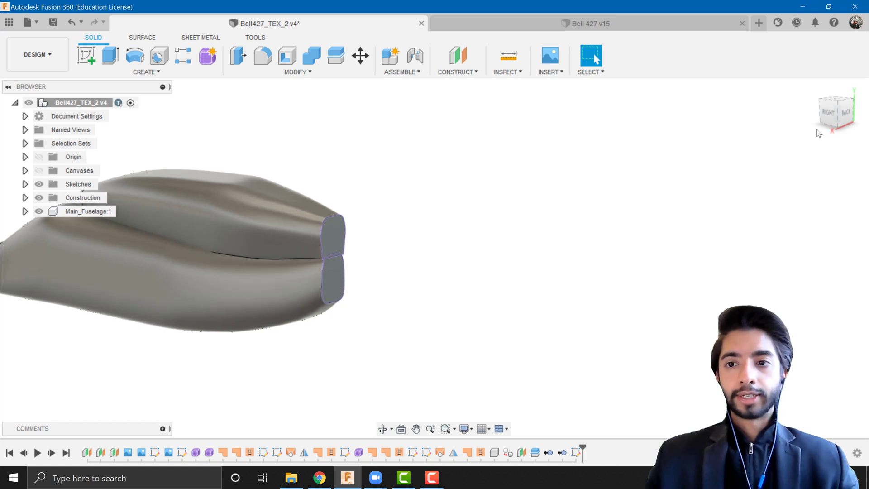
{"action": "left_click", "coordinate": [829, 113]}
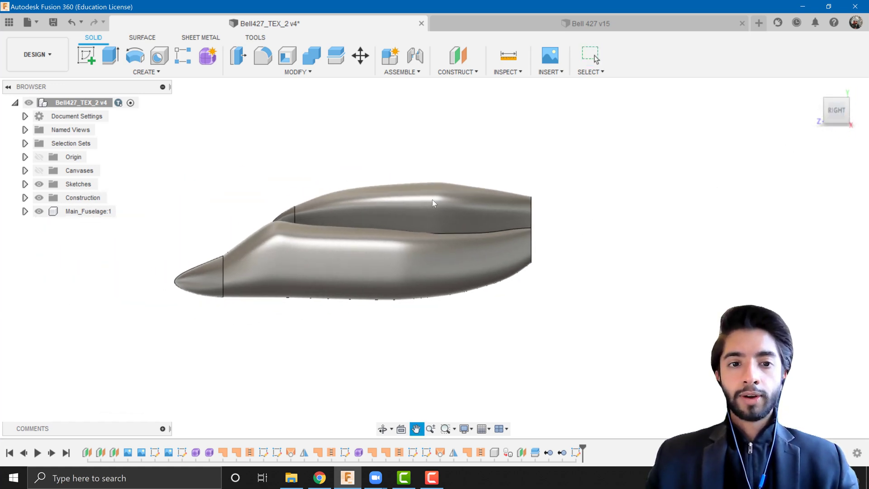
{"action": "left_click", "coordinate": [39, 171]}
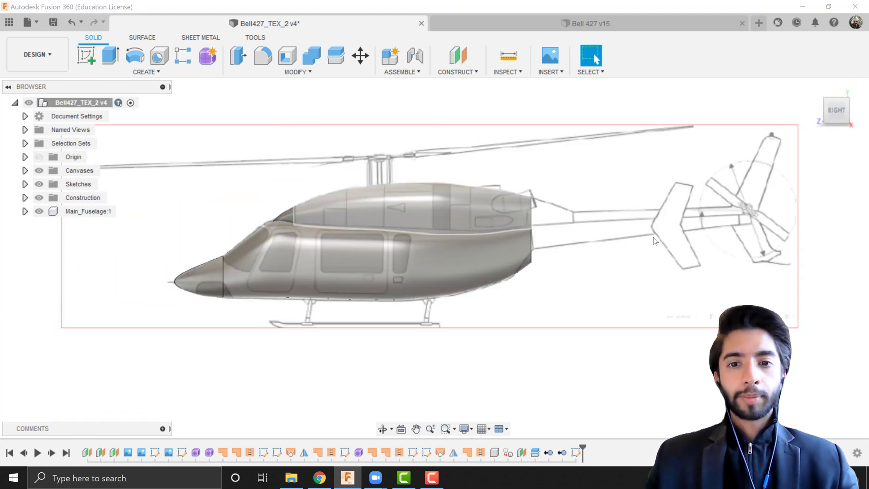
{"action": "scroll", "coordinate": [530, 233], "scroll_direction": "down", "scroll_amount": 2}
{"action": "scroll", "coordinate": [531, 233], "scroll_direction": "up", "scroll_amount": 3}
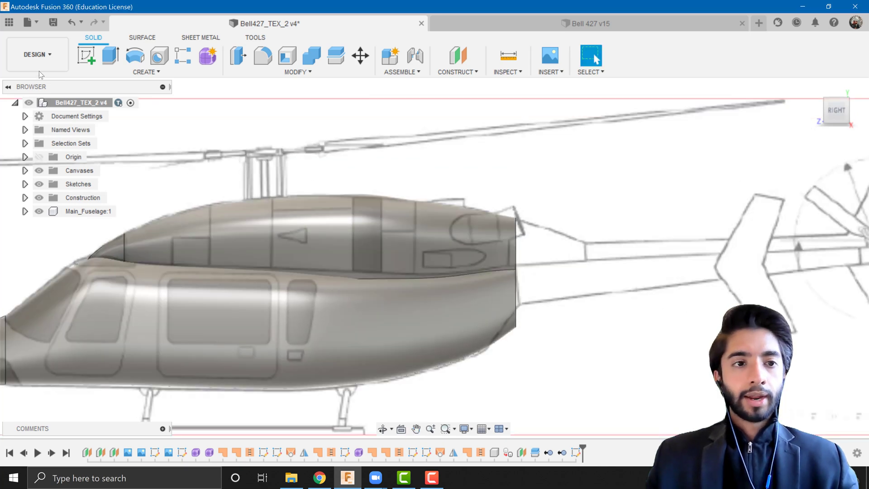
Start a new sketch on the side plane and bring up Project at the tail boom
{"action": "left_click", "coordinate": [90, 53]}
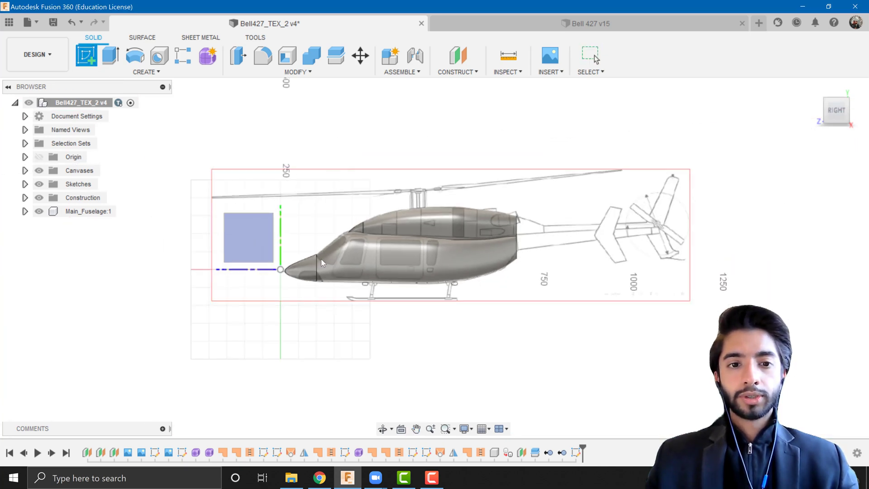
{"action": "left_click", "coordinate": [243, 234]}
{"action": "scroll", "coordinate": [532, 261], "scroll_direction": "up", "scroll_amount": 5}
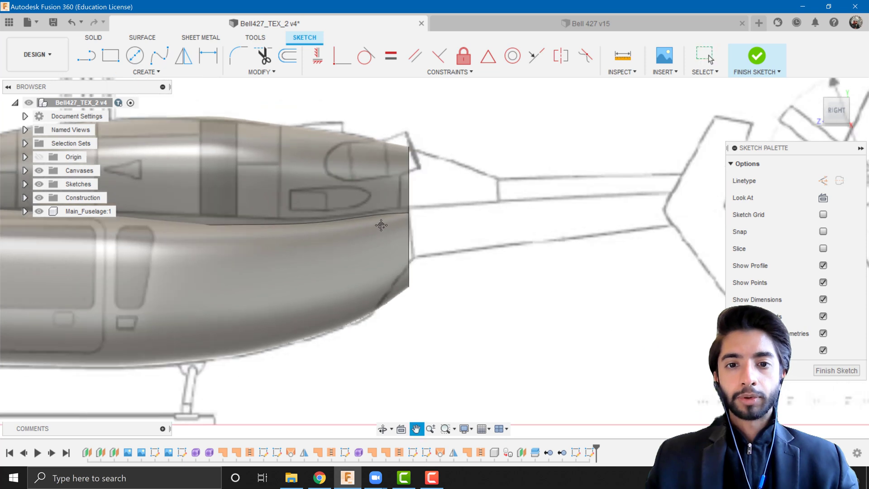
{"action": "scroll", "coordinate": [353, 192], "scroll_direction": "down", "scroll_amount": 2}
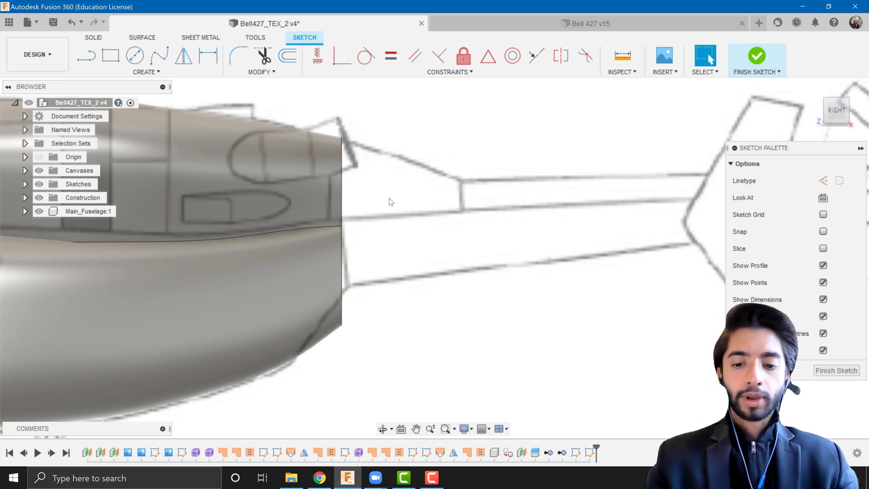
{"action": "key", "text": "p"}
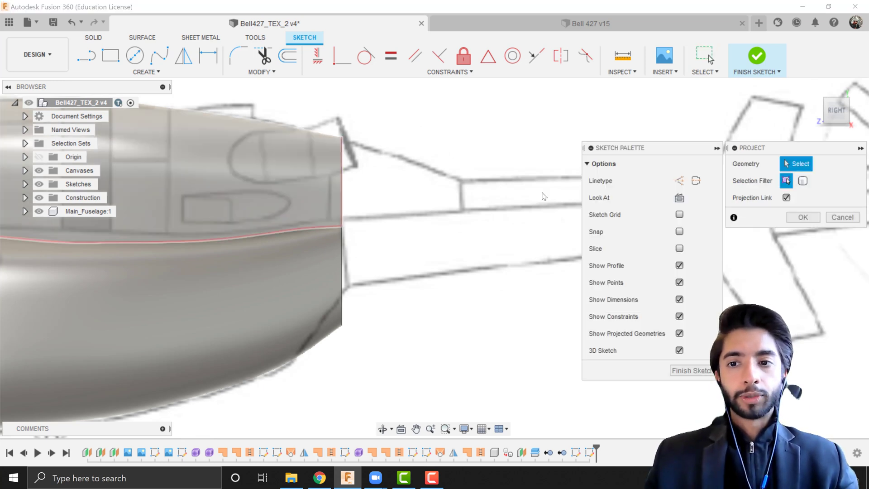
Project the upper and lower fuselage bodies into the side-plane sketch
{"action": "left_click", "coordinate": [802, 181]}
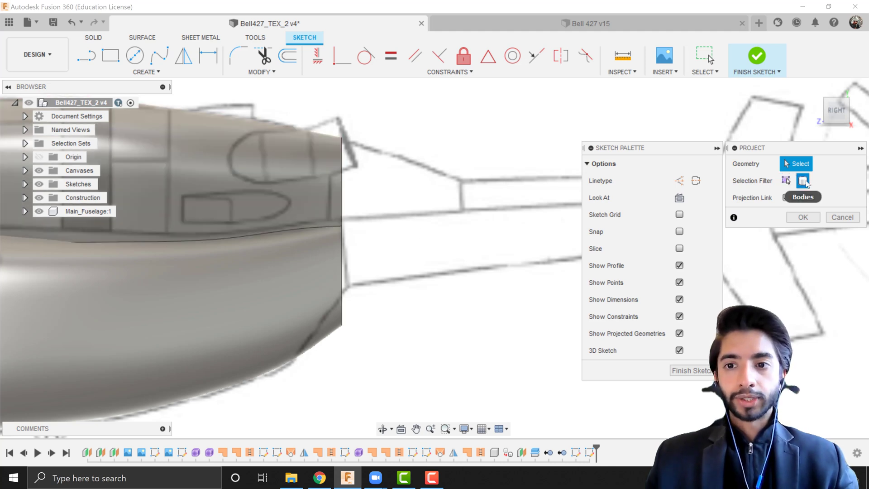
{"action": "left_click", "coordinate": [233, 137]}
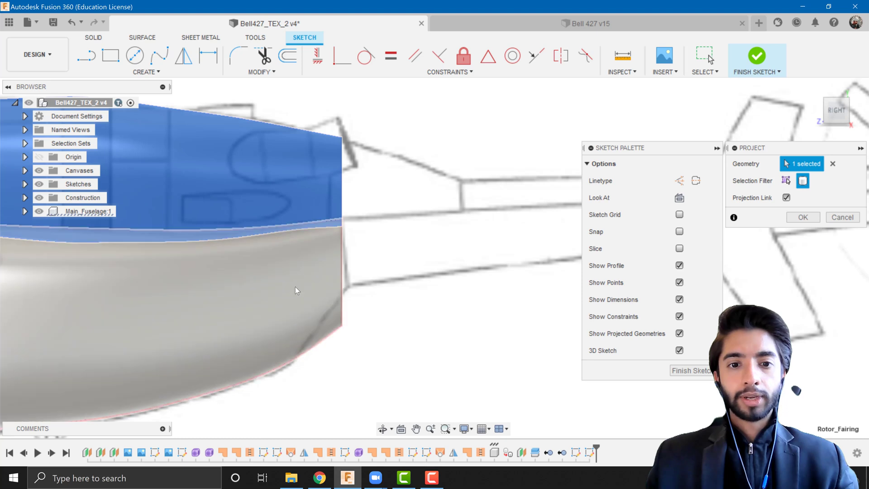
{"action": "left_click", "coordinate": [297, 290]}
{"action": "left_click", "coordinate": [812, 218]}
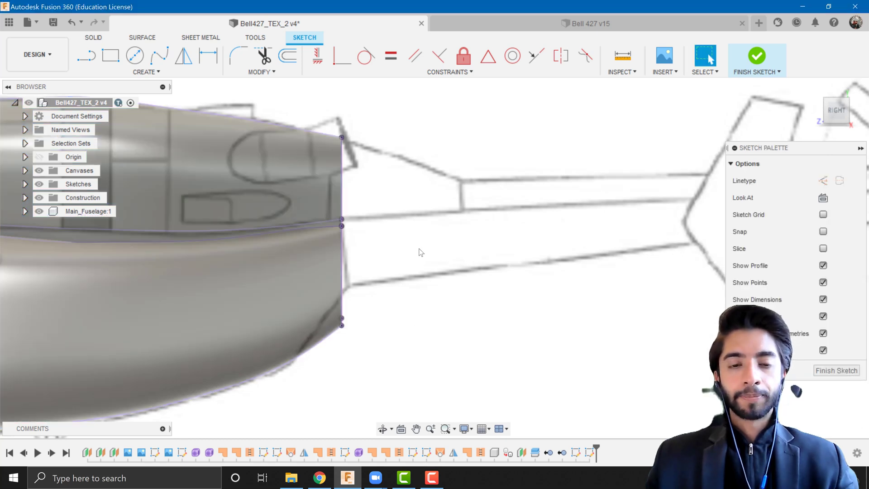
Inspect the projected tail-end corners and tail boom, then bring up the CREATE shape list
{"action": "scroll", "coordinate": [354, 148], "scroll_direction": "up", "scroll_amount": 5}
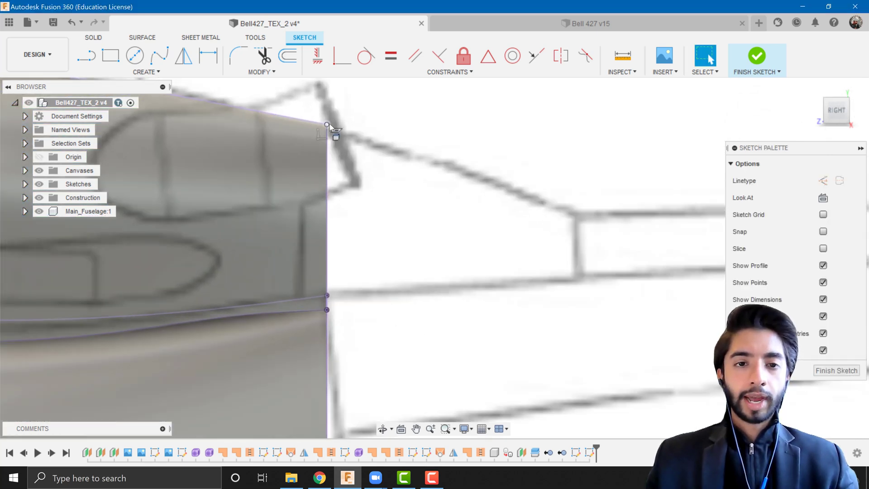
{"action": "left_click", "coordinate": [329, 124]}
{"action": "left_click", "coordinate": [397, 215]}
{"action": "scroll", "coordinate": [403, 267], "scroll_direction": "down", "scroll_amount": 3}
{"action": "middle_click_drag", "start_coordinate": [402, 330], "coordinate": [419, 198]}
{"action": "scroll", "coordinate": [396, 281], "scroll_direction": "up", "scroll_amount": 3}
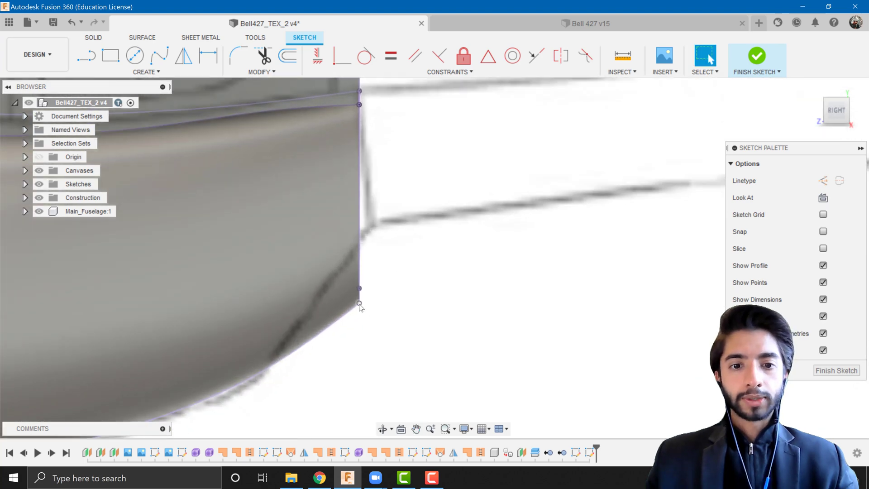
{"action": "scroll", "coordinate": [402, 295], "scroll_direction": "down", "scroll_amount": 5}
{"action": "middle_click_drag", "start_coordinate": [396, 296], "coordinate": [398, 260]}
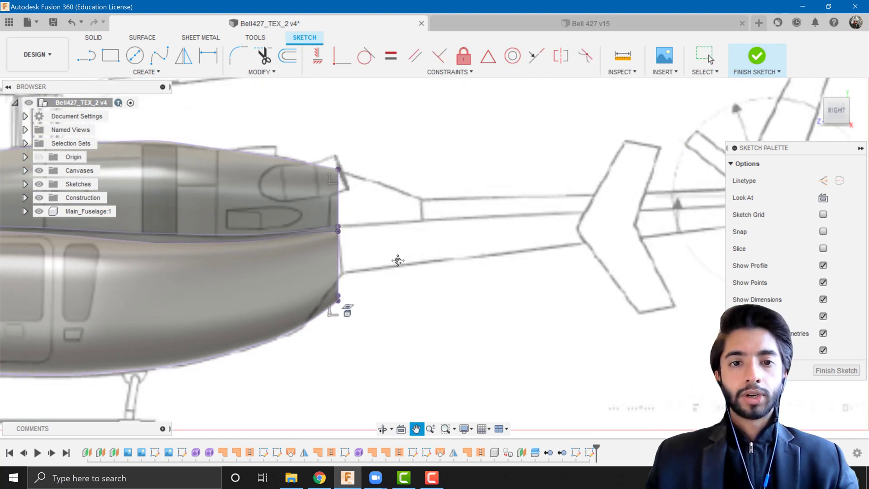
{"action": "scroll", "coordinate": [403, 259], "scroll_direction": "up", "scroll_amount": 2}
{"action": "middle_click_drag", "start_coordinate": [409, 213], "coordinate": [241, 273]}
{"action": "scroll", "coordinate": [298, 281], "scroll_direction": "down", "scroll_amount": 3}
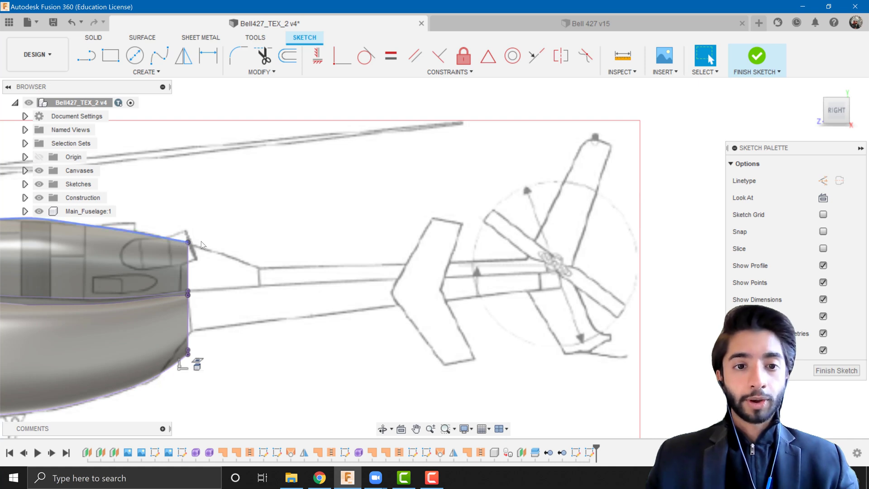
{"action": "left_click", "coordinate": [143, 74]}
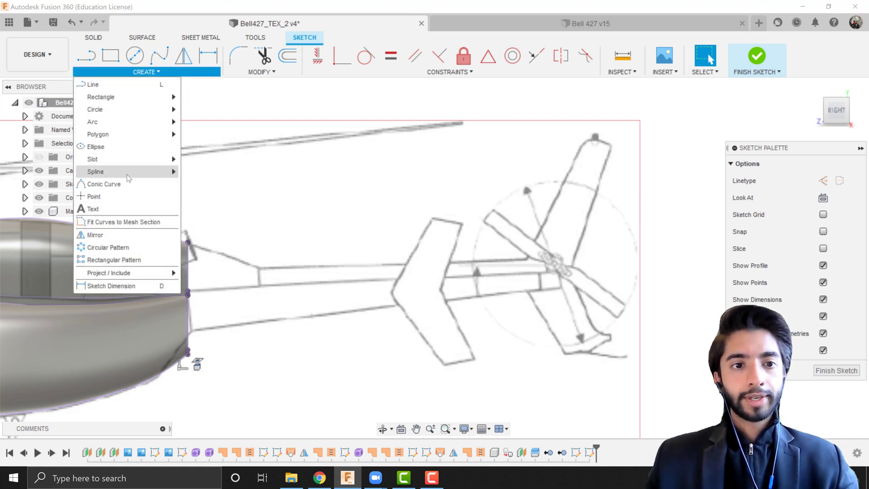
Draw a three-point control-point spline from the fuselage's upper tail corner to the boom, smoothing its middle point
{"action": "left_click", "coordinate": [222, 185]}
{"action": "scroll", "coordinate": [190, 236], "scroll_direction": "up", "scroll_amount": 5}
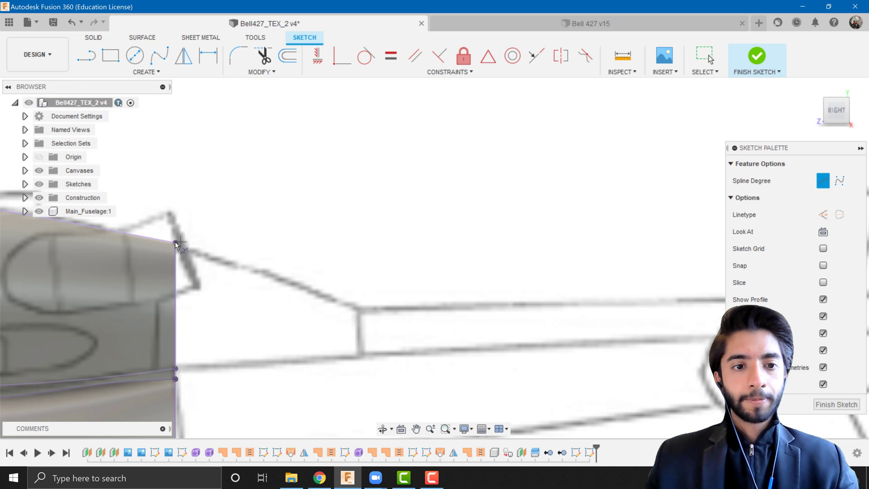
{"action": "left_click", "coordinate": [176, 242]}
{"action": "scroll", "coordinate": [243, 255], "scroll_direction": "up", "scroll_amount": 3}
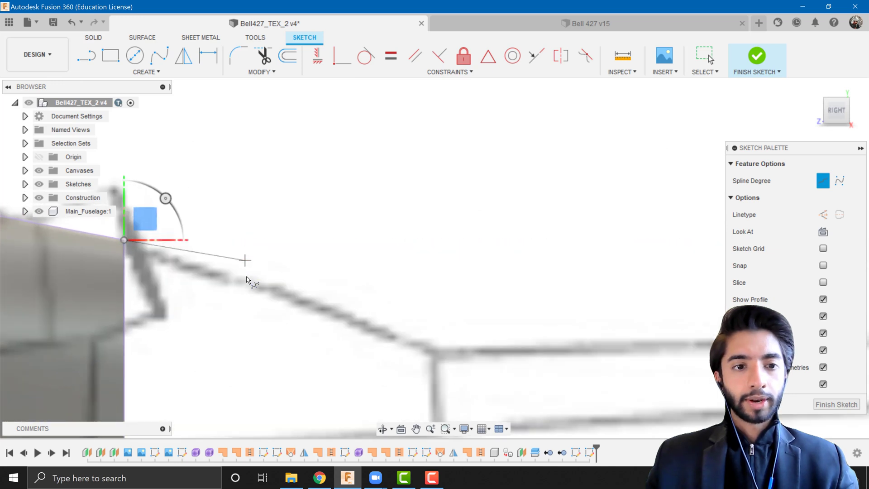
{"action": "left_click", "coordinate": [272, 283]}
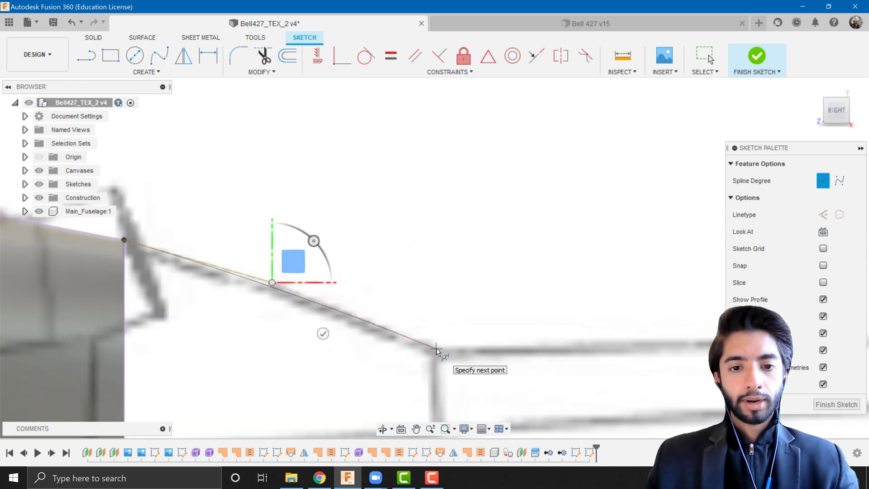
{"action": "left_click", "coordinate": [436, 349]}
{"action": "scroll", "coordinate": [499, 294], "scroll_direction": "down", "scroll_amount": 5}
{"action": "key", "text": "Escape"}
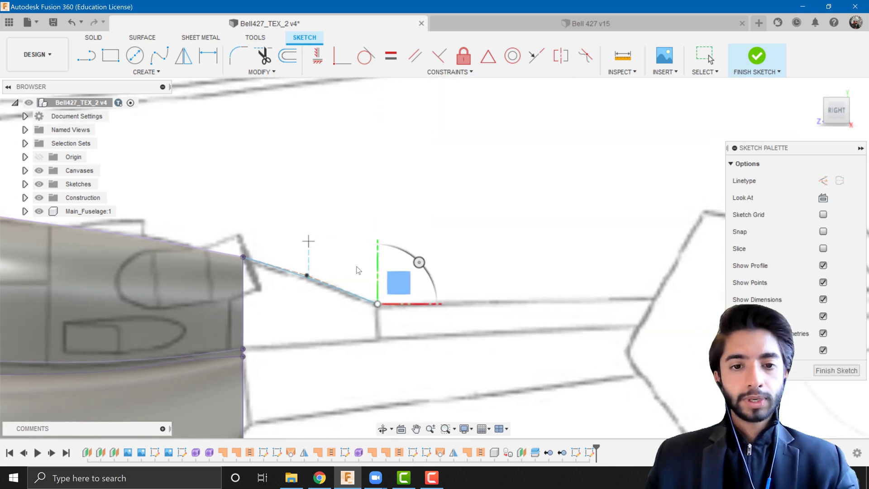
{"action": "scroll", "coordinate": [383, 294], "scroll_direction": "up", "scroll_amount": 2}
{"action": "left_click_drag", "start_coordinate": [279, 270], "coordinate": [280, 267]}
{"action": "scroll", "coordinate": [339, 228], "scroll_direction": "down", "scroll_amount": 4}
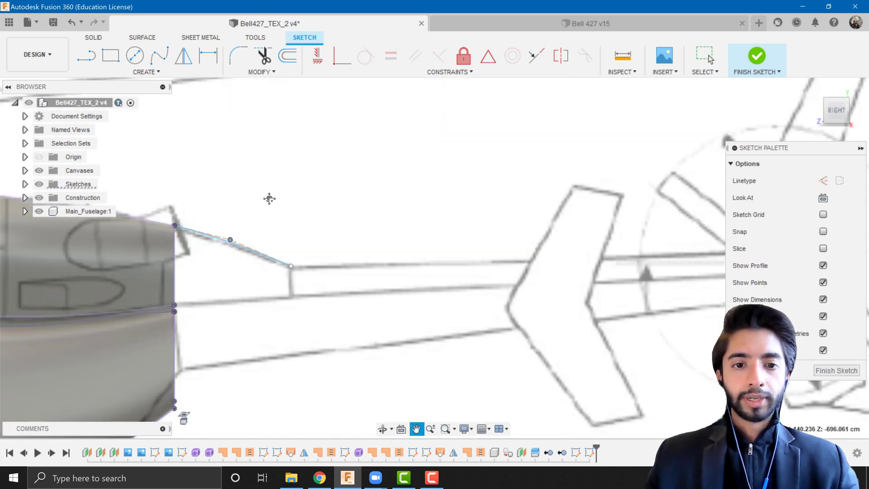
Draw a straight line from the spline's end to the tail rotor hub
{"action": "left_click", "coordinate": [87, 57]}
{"action": "left_click", "coordinate": [242, 229]}
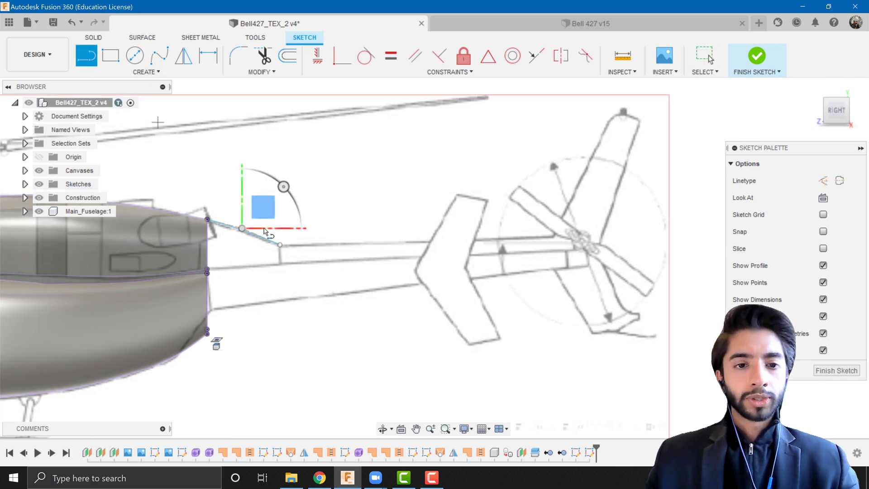
{"action": "left_click", "coordinate": [280, 245]}
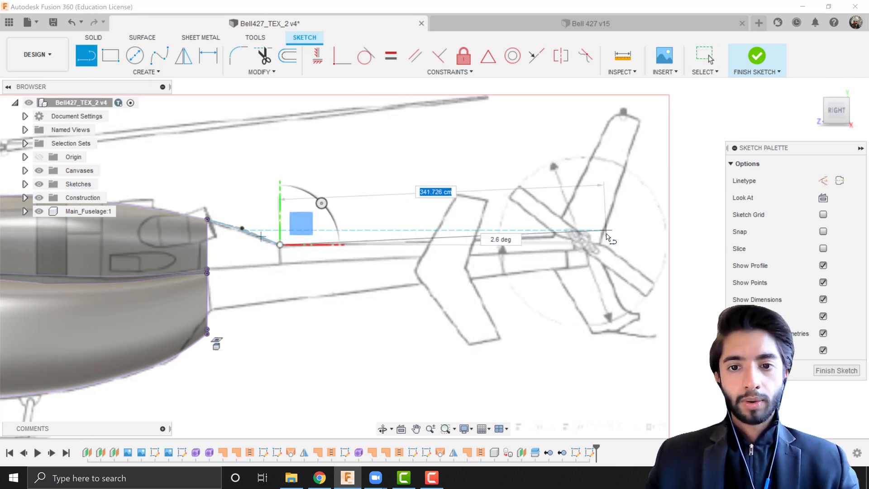
{"action": "scroll", "coordinate": [608, 236], "scroll_direction": "up", "scroll_amount": 2}
{"action": "scroll", "coordinate": [607, 236], "scroll_direction": "up", "scroll_amount": 2}
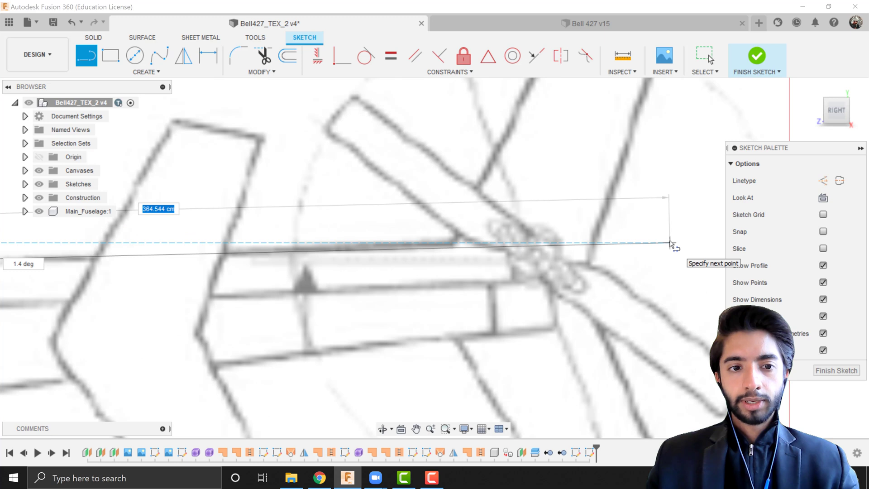
{"action": "left_click", "coordinate": [668, 238]}
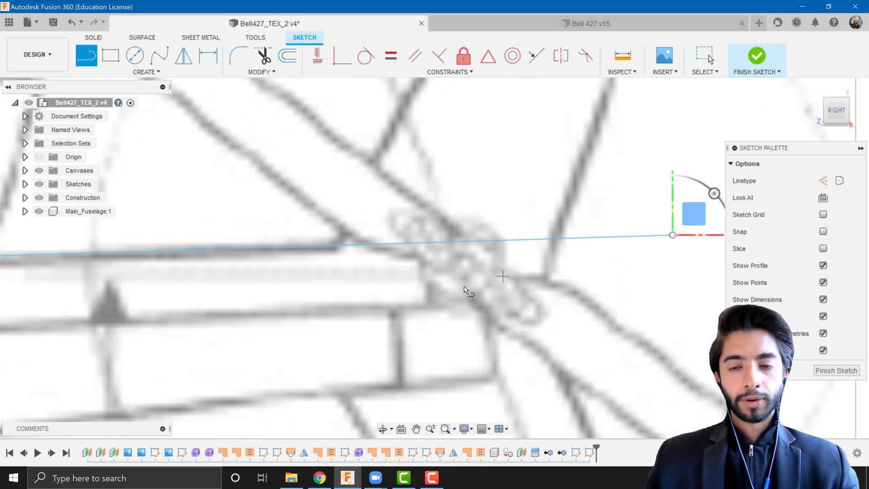
{"action": "scroll", "coordinate": [462, 284], "scroll_direction": "down", "scroll_amount": 2}
{"action": "scroll", "coordinate": [462, 284], "scroll_direction": "down", "scroll_amount": 2}
{"action": "key", "text": "Escape"}
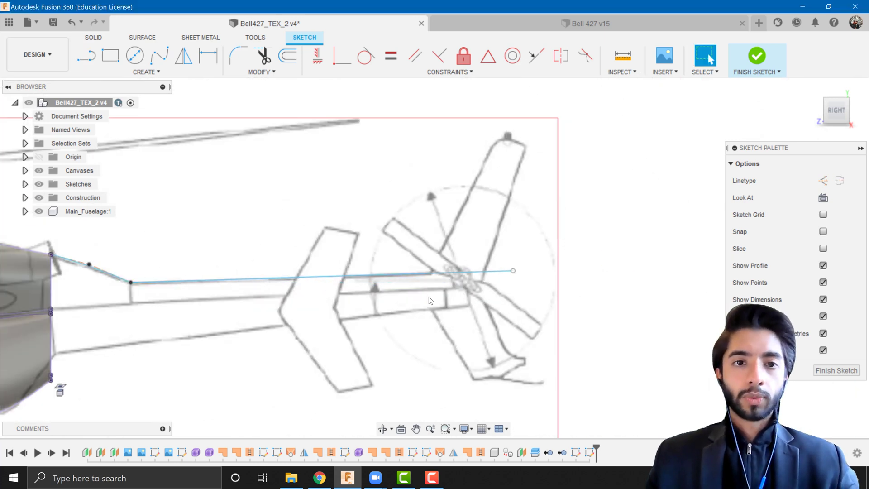
Review the upper tail boom rail and finish the sketch
{"action": "scroll", "coordinate": [417, 320], "scroll_direction": "down", "scroll_amount": 4}
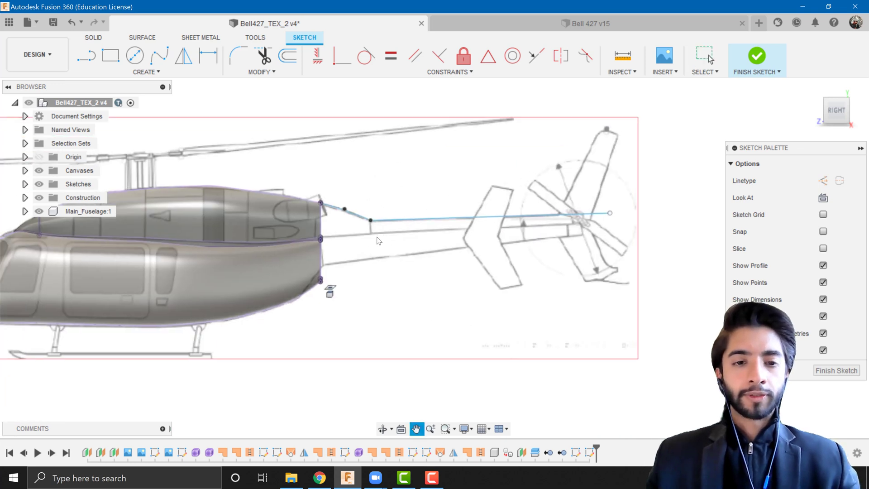
{"action": "scroll", "coordinate": [191, 184], "scroll_direction": "up", "scroll_amount": 3}
{"action": "scroll", "coordinate": [304, 301], "scroll_direction": "up", "scroll_amount": 4}
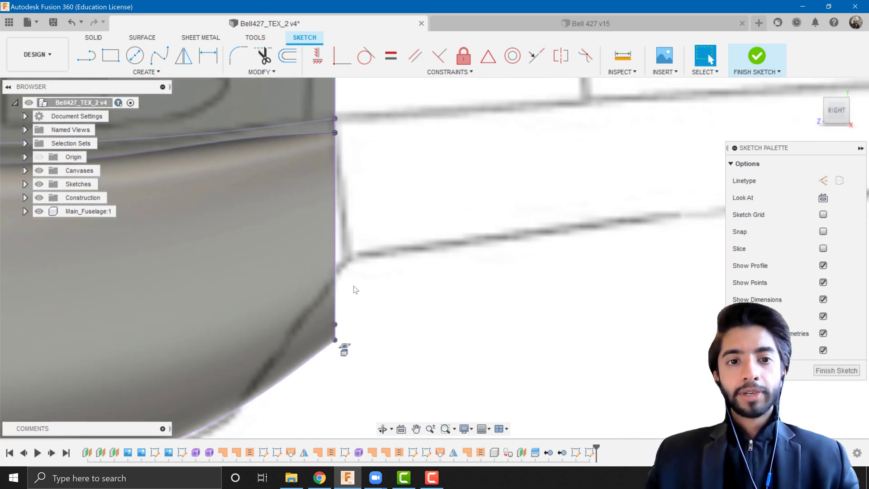
{"action": "scroll", "coordinate": [342, 332], "scroll_direction": "down", "scroll_amount": 1}
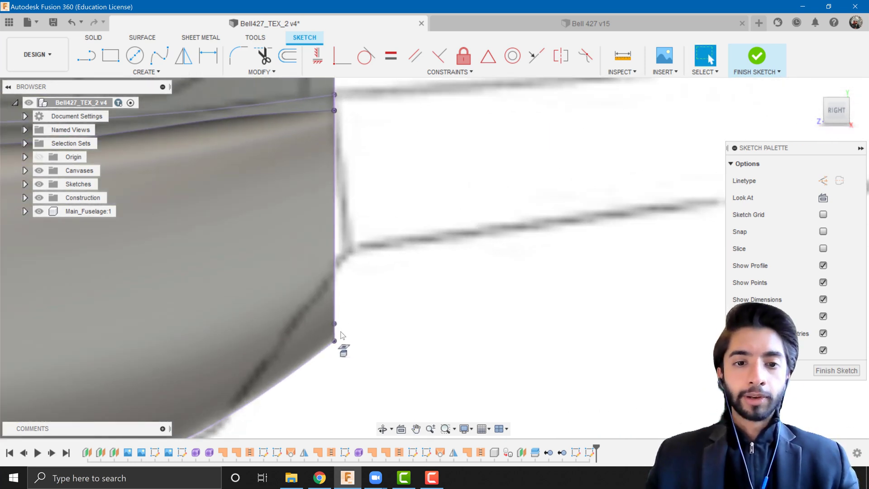
{"action": "scroll", "coordinate": [341, 335], "scroll_direction": "down", "scroll_amount": 4}
{"action": "scroll", "coordinate": [277, 344], "scroll_direction": "up", "scroll_amount": 5}
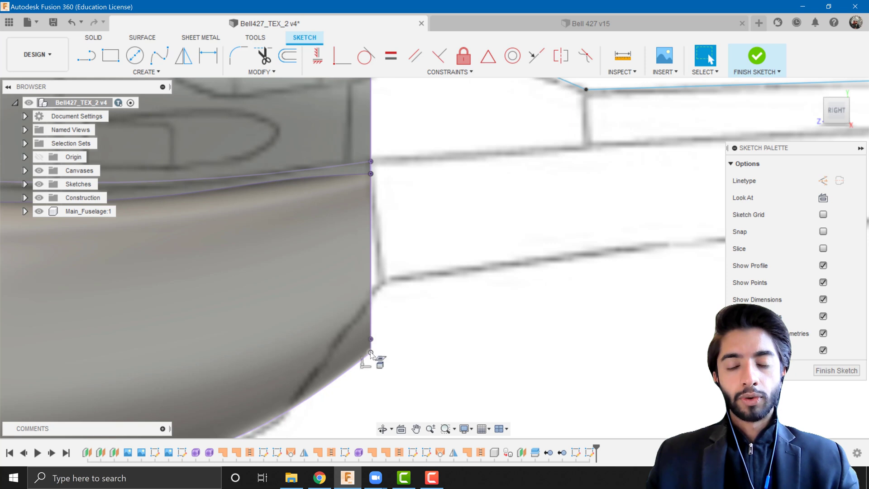
{"action": "scroll", "coordinate": [385, 277], "scroll_direction": "down", "scroll_amount": 5}
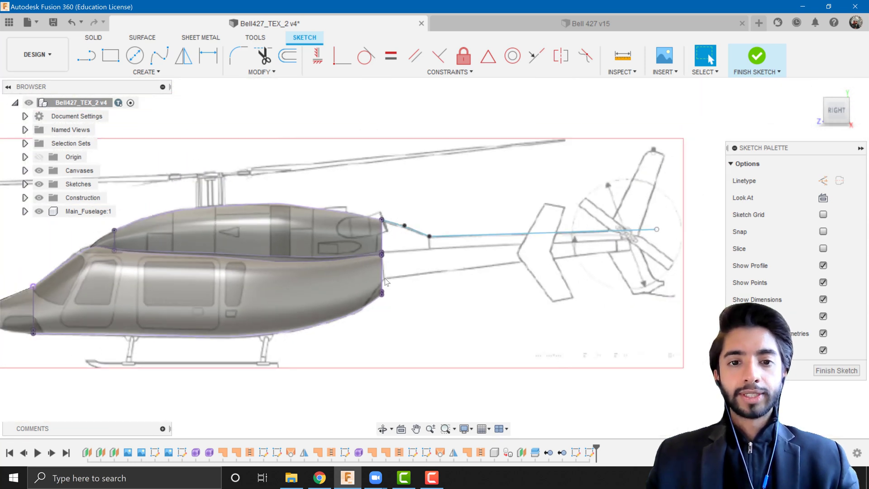
{"action": "scroll", "coordinate": [384, 278], "scroll_direction": "up", "scroll_amount": 3}
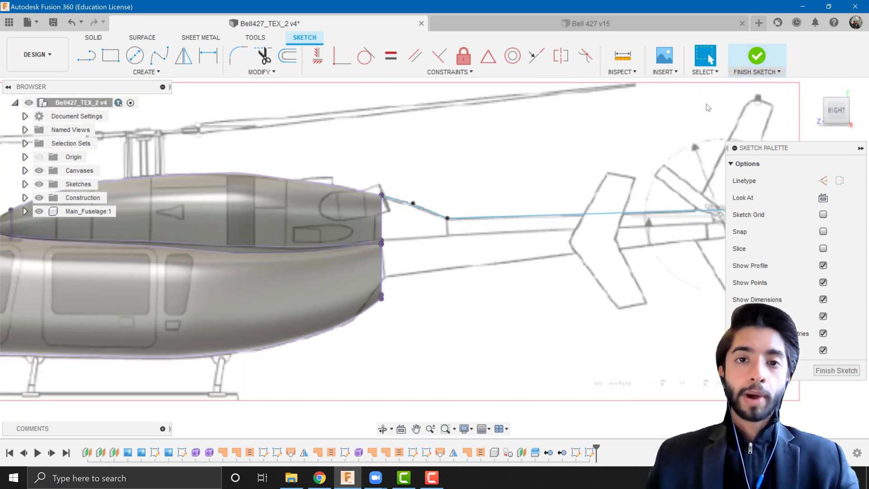
{"action": "scroll", "coordinate": [378, 279], "scroll_direction": "up", "scroll_amount": 4}
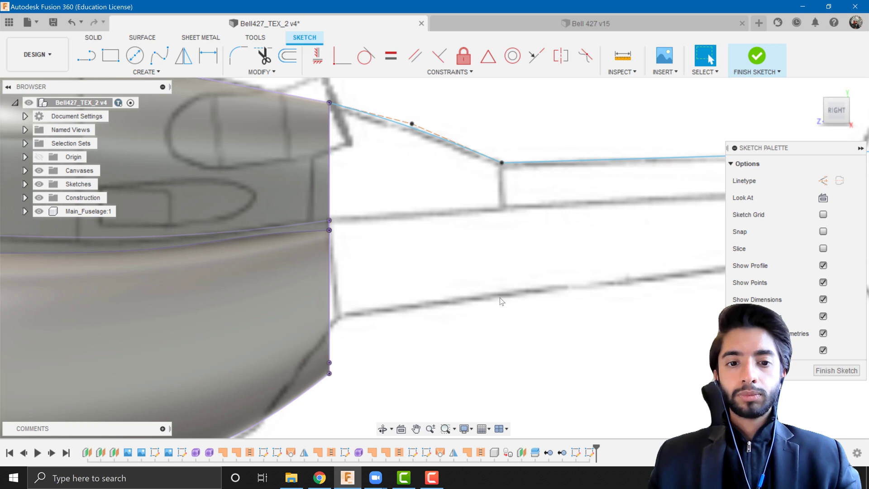
{"action": "left_click", "coordinate": [761, 56]}
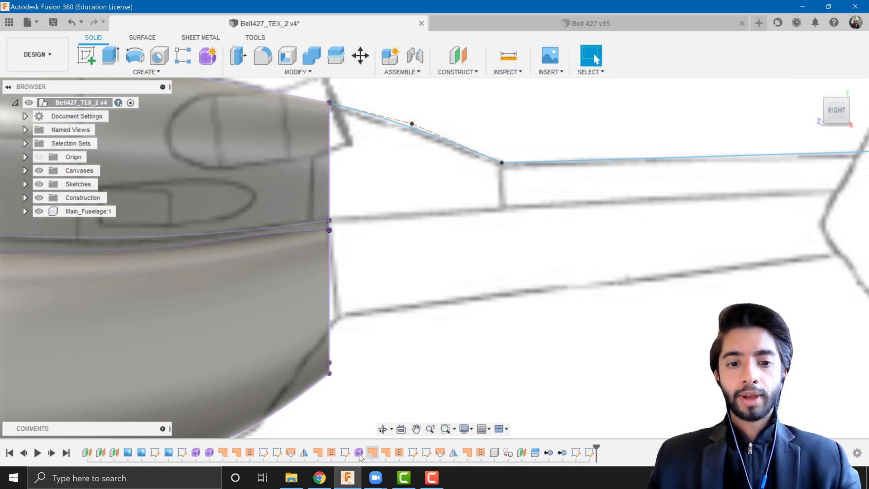
Edit the Form7 feature and select the vertical edge loop at the tail end
{"action": "left_click", "coordinate": [208, 454]}
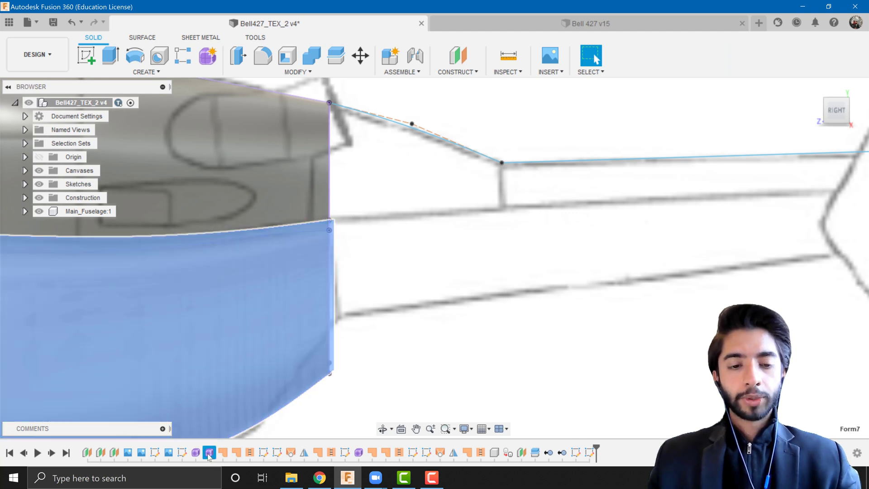
{"action": "right_click", "coordinate": [210, 455]}
{"action": "left_click", "coordinate": [251, 353]}
{"action": "scroll", "coordinate": [352, 335], "scroll_direction": "up", "scroll_amount": 2}
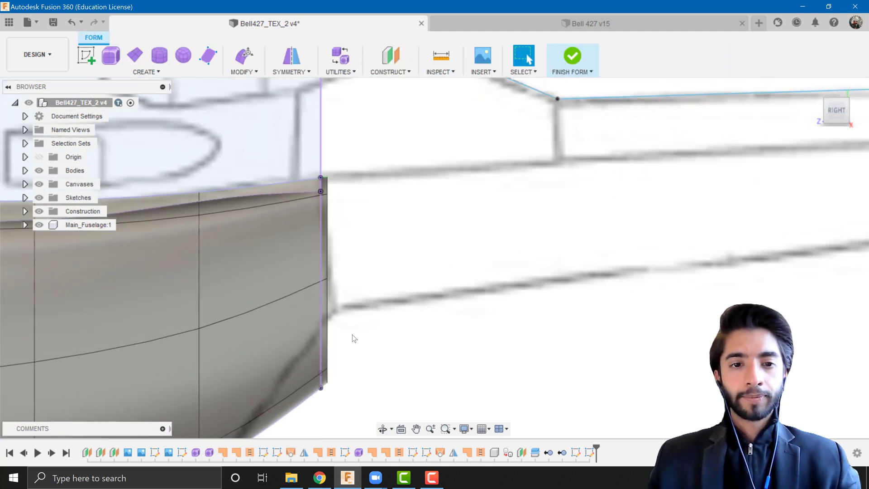
{"action": "scroll", "coordinate": [351, 335], "scroll_direction": "down", "scroll_amount": 3}
{"action": "scroll", "coordinate": [337, 310], "scroll_direction": "up", "scroll_amount": 5}
{"action": "middle_click_drag", "start_coordinate": [340, 314], "coordinate": [398, 244]}
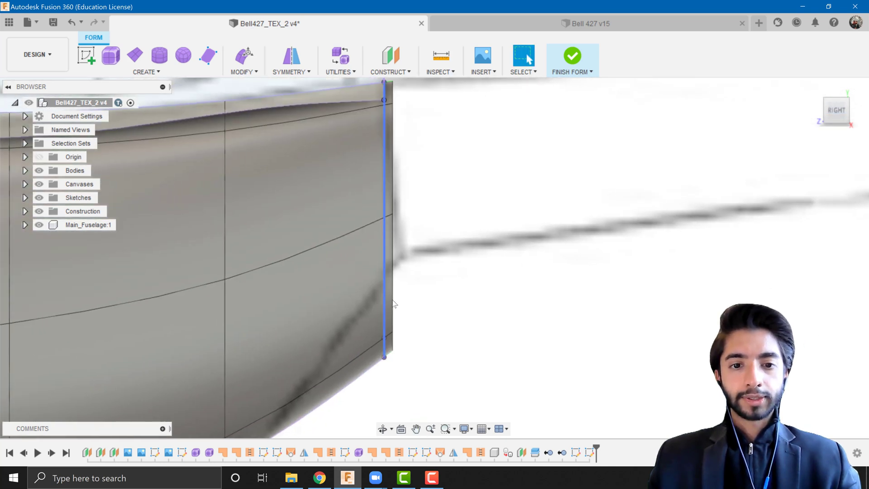
{"action": "double_click", "coordinate": [393, 302]}
Reshape the tail edges, scaling to 0.854 and moving them up by 10, then finish the form
{"action": "scroll", "coordinate": [522, 287], "scroll_direction": "down", "scroll_amount": 2}
{"action": "scroll", "coordinate": [525, 291], "scroll_direction": "down", "scroll_amount": 1}
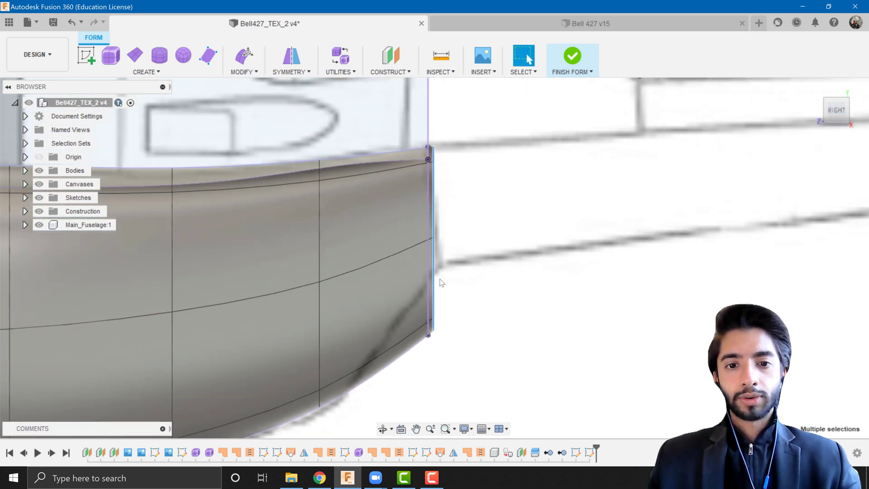
{"action": "right_click", "coordinate": [438, 280]}
{"action": "key", "text": "Escape"}
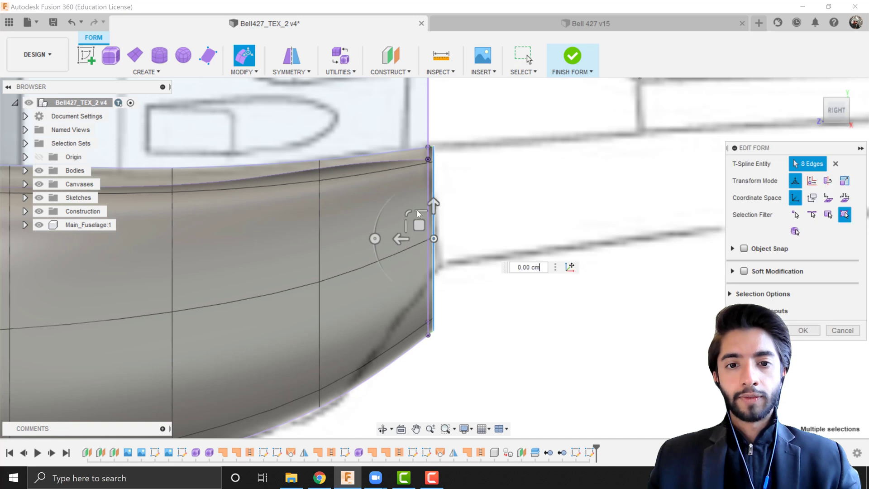
{"action": "scroll", "coordinate": [435, 259], "scroll_direction": "up", "scroll_amount": 3}
{"action": "left_click_drag", "start_coordinate": [407, 197], "coordinate": [433, 159]}
{"action": "scroll", "coordinate": [446, 190], "scroll_direction": "down", "scroll_amount": 3}
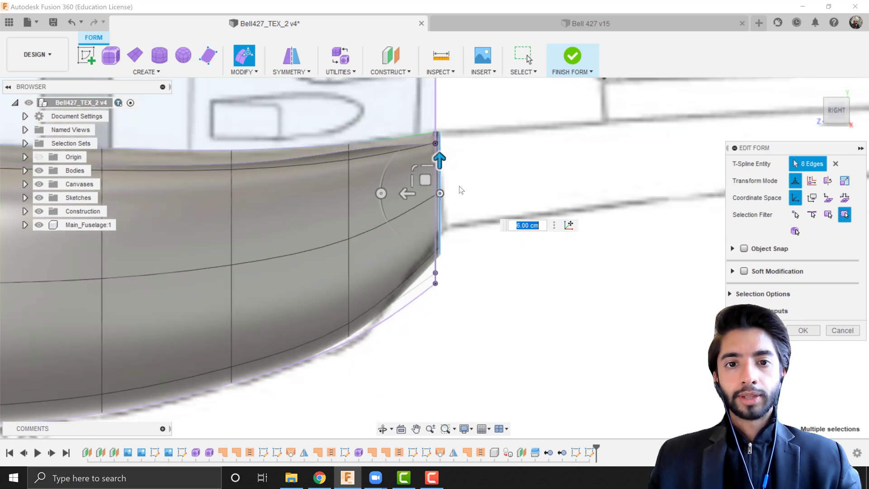
{"action": "middle_click_drag", "start_coordinate": [418, 205], "coordinate": [384, 265]}
{"action": "scroll", "coordinate": [380, 267], "scroll_direction": "up", "scroll_amount": 1}
{"action": "left_click_drag", "start_coordinate": [377, 225], "coordinate": [409, 222]}
{"action": "type", "text": "10"}
{"action": "key", "text": "Return"}
{"action": "scroll", "coordinate": [406, 206], "scroll_direction": "up", "scroll_amount": 2}
{"action": "scroll", "coordinate": [452, 292], "scroll_direction": "down", "scroll_amount": 3}
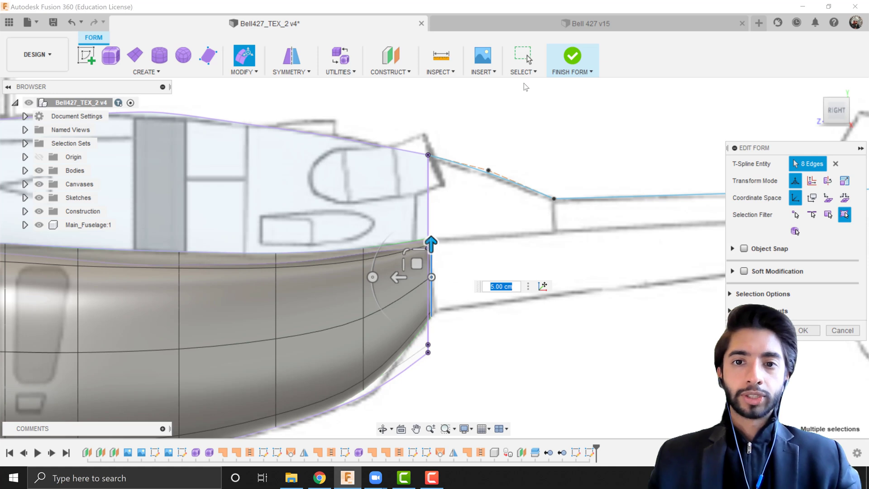
{"action": "left_click", "coordinate": [574, 56]}
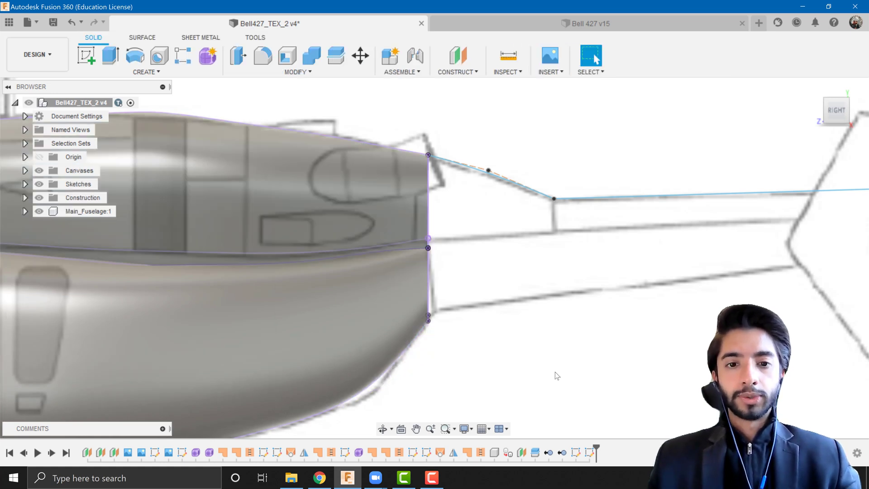
Reopen the most recent tail boom sketch for editing
{"action": "scroll", "coordinate": [425, 326], "scroll_direction": "up", "scroll_amount": 5}
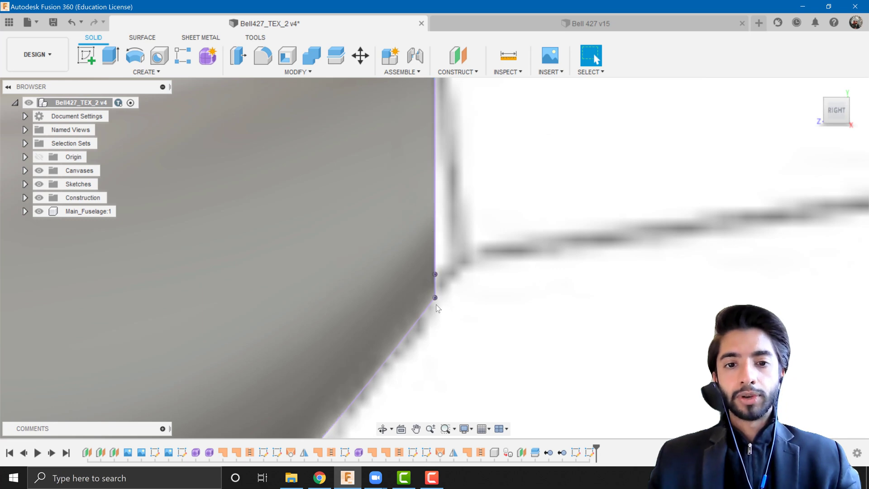
{"action": "scroll", "coordinate": [437, 308], "scroll_direction": "down", "scroll_amount": 3}
{"action": "scroll", "coordinate": [435, 354], "scroll_direction": "down", "scroll_amount": 5}
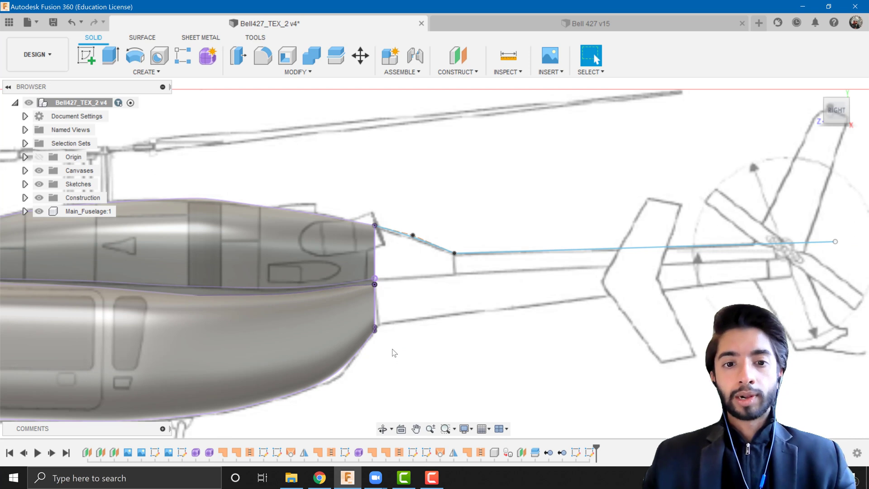
{"action": "scroll", "coordinate": [394, 354], "scroll_direction": "up", "scroll_amount": 5}
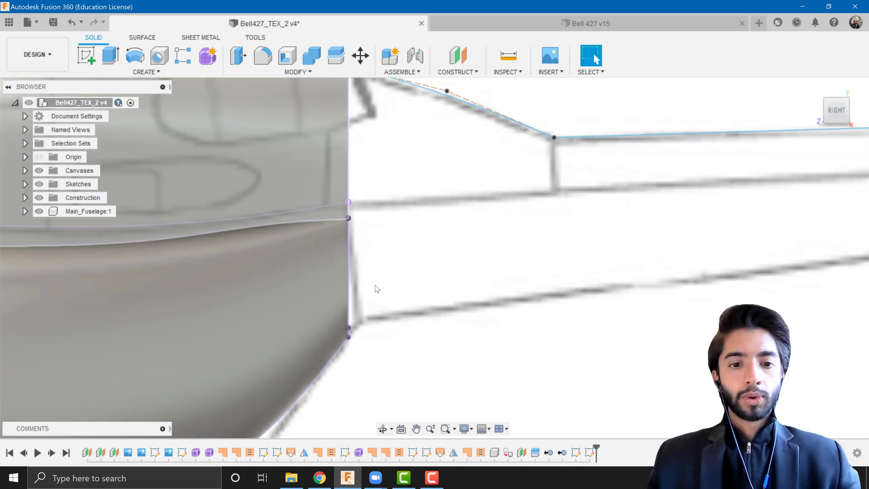
{"action": "scroll", "coordinate": [566, 381], "scroll_direction": "down", "scroll_amount": 4}
{"action": "scroll", "coordinate": [571, 375], "scroll_direction": "down", "scroll_amount": 3}
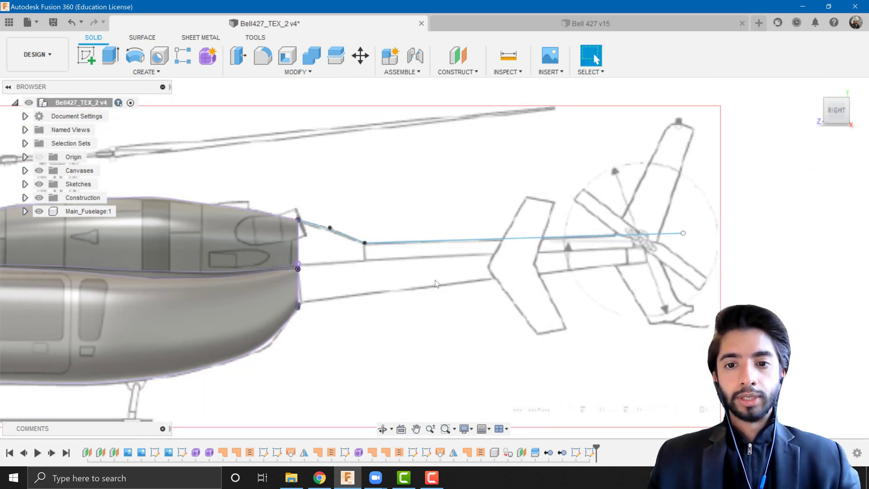
{"action": "right_click", "coordinate": [588, 455]}
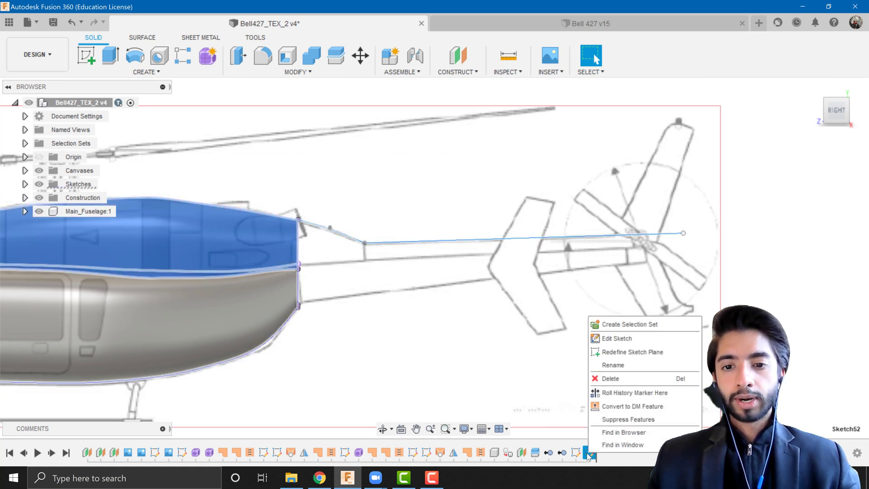
{"action": "left_click", "coordinate": [627, 340]}
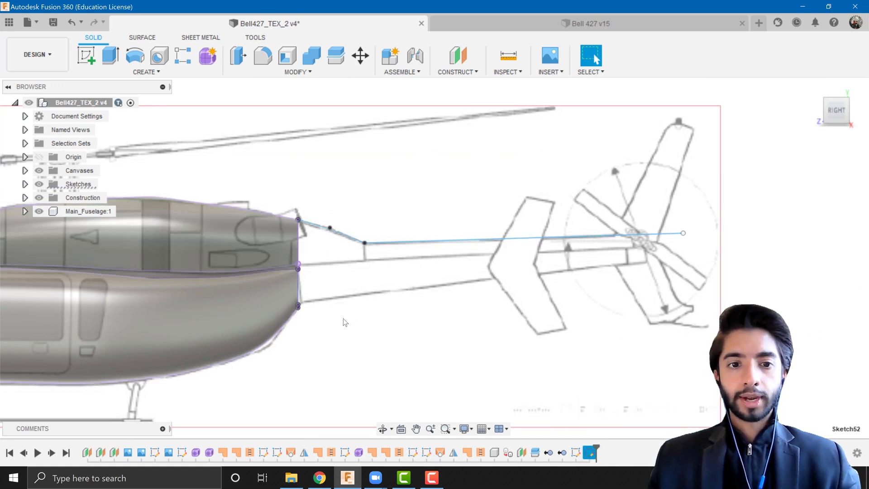
{"action": "scroll", "coordinate": [295, 310], "scroll_direction": "up", "scroll_amount": 5}
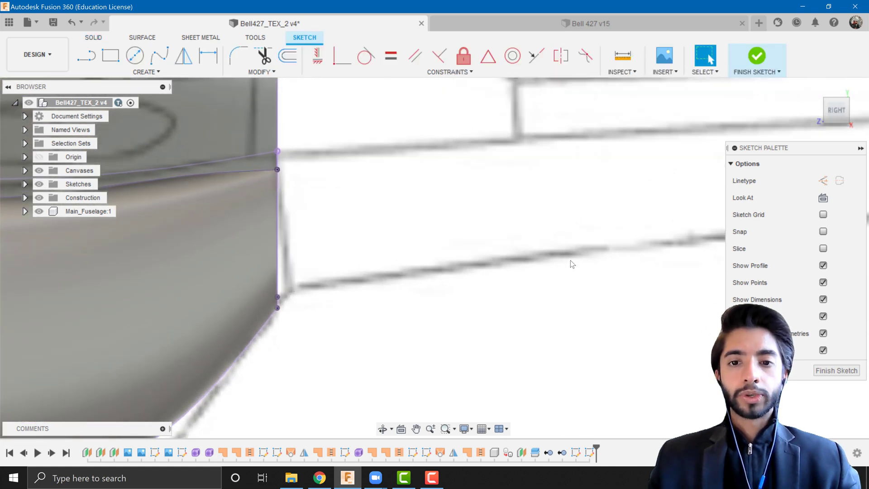
{"action": "scroll", "coordinate": [571, 264], "scroll_direction": "down", "scroll_amount": 5}
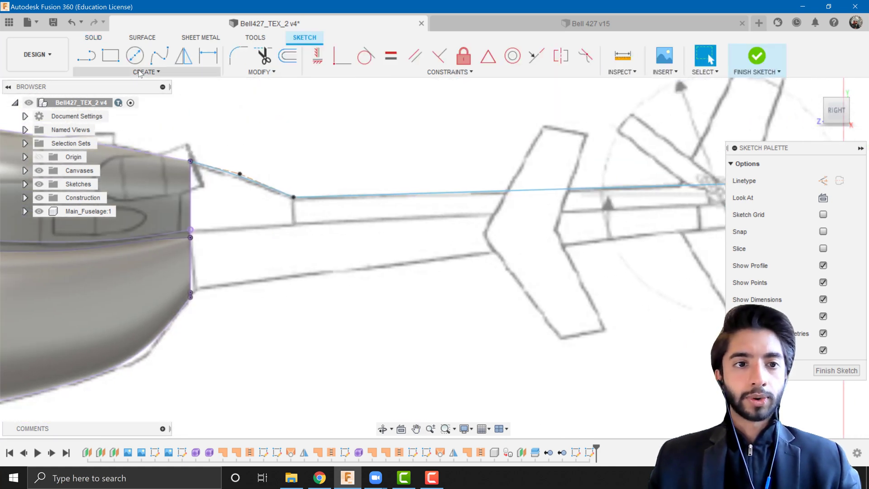
Start a control point spline near the fuselage's lower rear corner, then cancel it
{"action": "left_click", "coordinate": [143, 71]}
{"action": "mouse_move", "coordinate": [112, 170]}
{"action": "left_click", "coordinate": [217, 184]}
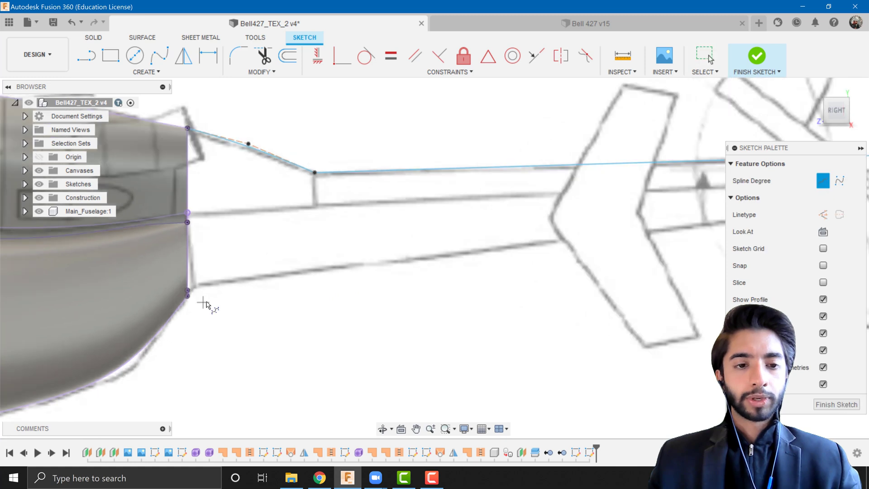
{"action": "scroll", "coordinate": [206, 304], "scroll_direction": "up", "scroll_amount": 5}
{"action": "middle_click_drag", "start_coordinate": [217, 297], "coordinate": [504, 344]}
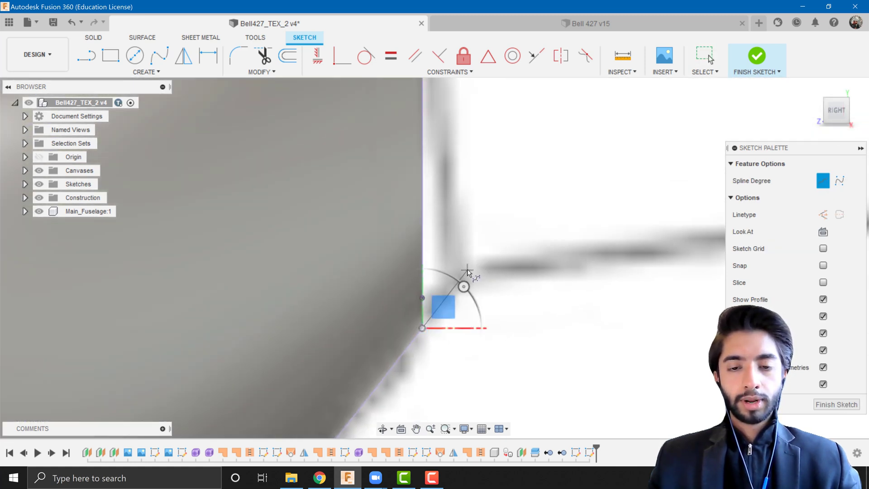
{"action": "left_click", "coordinate": [467, 270]}
{"action": "scroll", "coordinate": [500, 237], "scroll_direction": "down", "scroll_amount": 5}
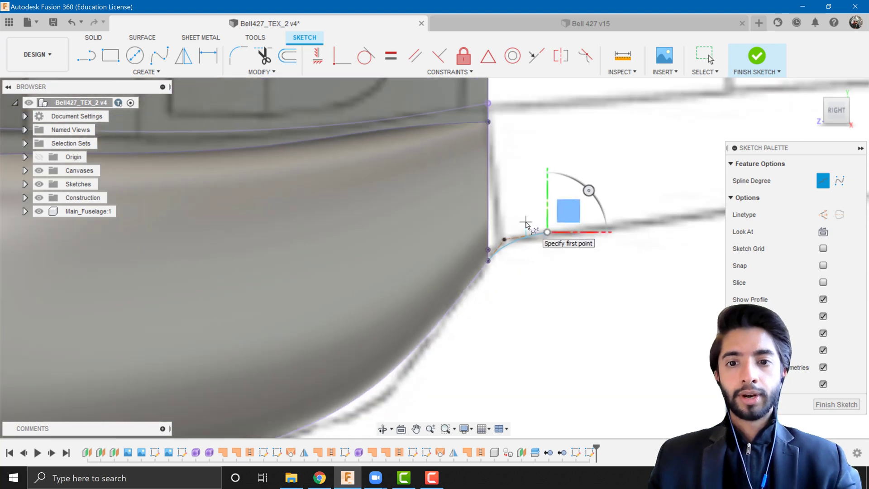
{"action": "middle_click_drag", "start_coordinate": [594, 162], "coordinate": [310, 243]}
{"action": "key", "text": "Escape"}
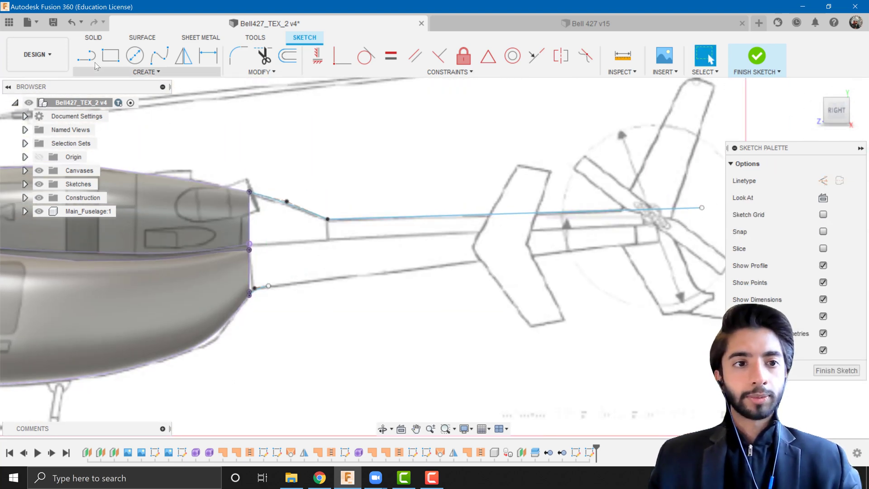
Draw a line from the fuselage's lower rear corner to the boom's tail end and finish the sketch
{"action": "key", "text": "l"}
{"action": "left_click", "coordinate": [268, 286]}
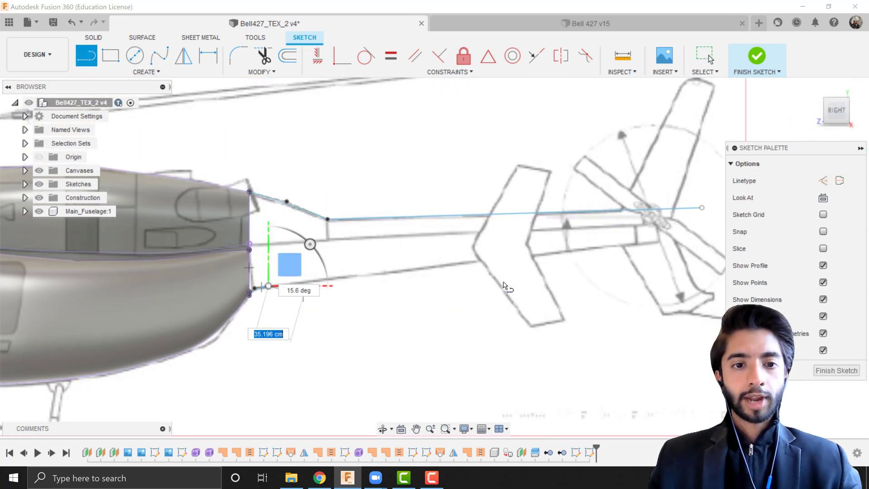
{"action": "left_click", "coordinate": [719, 236]}
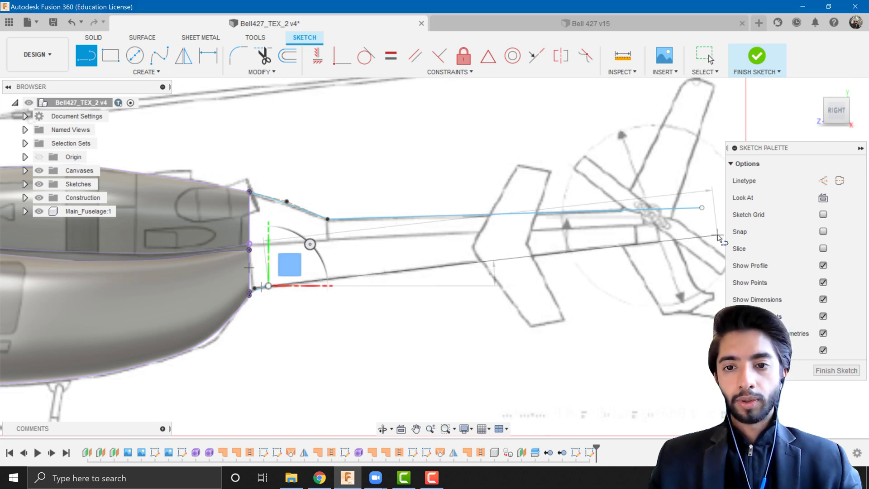
{"action": "scroll", "coordinate": [470, 292], "scroll_direction": "down", "scroll_amount": 2}
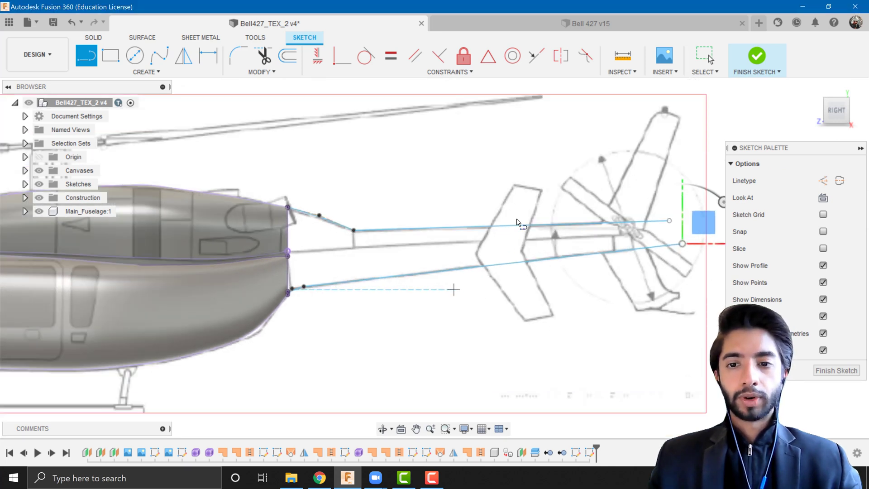
{"action": "left_click", "coordinate": [756, 55]}
{"action": "scroll", "coordinate": [428, 284], "scroll_direction": "down", "scroll_amount": 3}
{"action": "scroll", "coordinate": [387, 277], "scroll_direction": "up", "scroll_amount": 3}
{"action": "scroll", "coordinate": [387, 277], "scroll_direction": "up", "scroll_amount": 5}
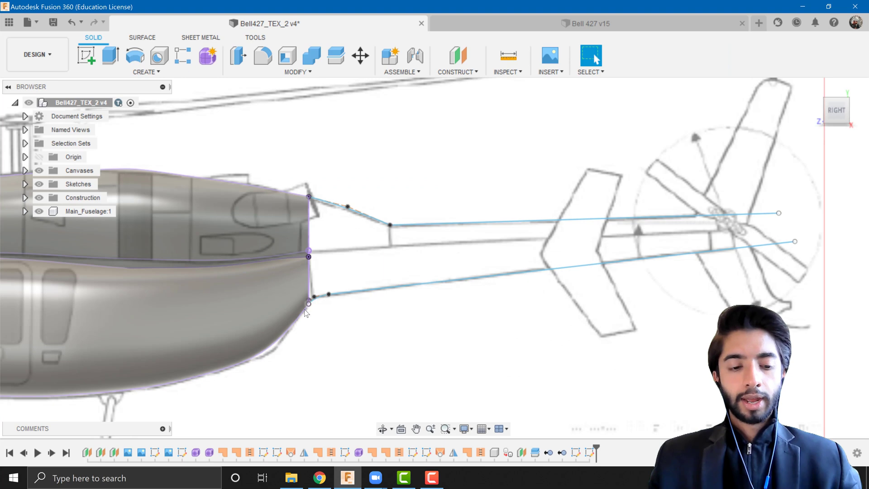
Inspect the tail-end profiles and the upper rail line, then clear the selection
{"action": "middle_click_drag", "start_coordinate": [254, 312], "coordinate": [289, 225], "text": "shift"}
{"action": "scroll", "coordinate": [320, 219], "scroll_direction": "up", "scroll_amount": 2}
{"action": "left_click", "coordinate": [320, 219]}
{"action": "scroll", "coordinate": [337, 290], "scroll_direction": "up", "scroll_amount": 3}
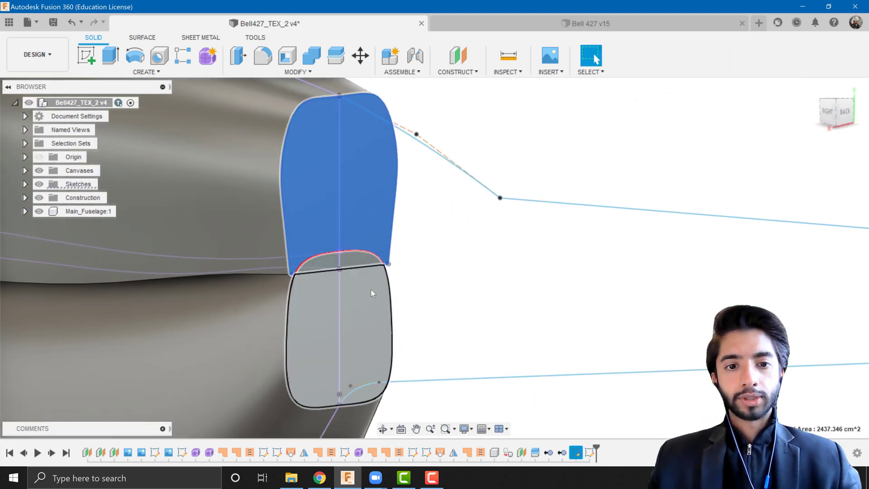
{"action": "left_click", "coordinate": [370, 290]}
{"action": "left_click", "coordinate": [357, 263]}
{"action": "scroll", "coordinate": [473, 263], "scroll_direction": "down", "scroll_amount": 5}
{"action": "left_click", "coordinate": [540, 243]}
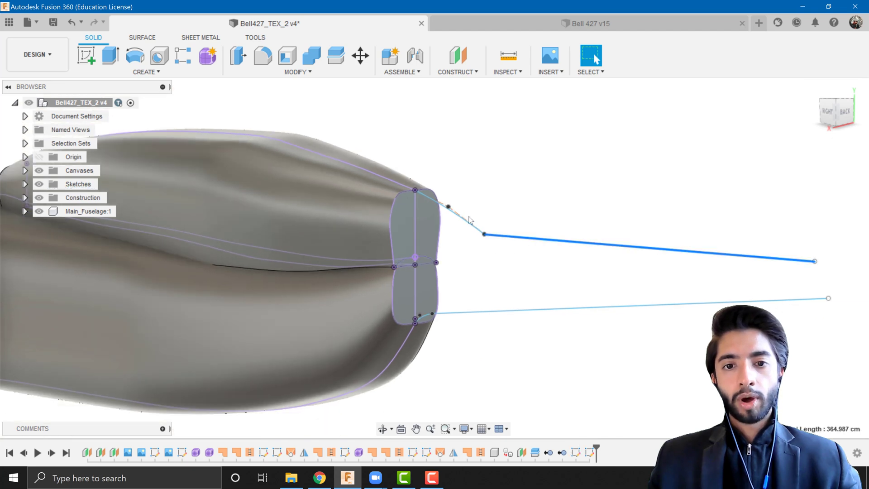
{"action": "left_click", "coordinate": [465, 295]}
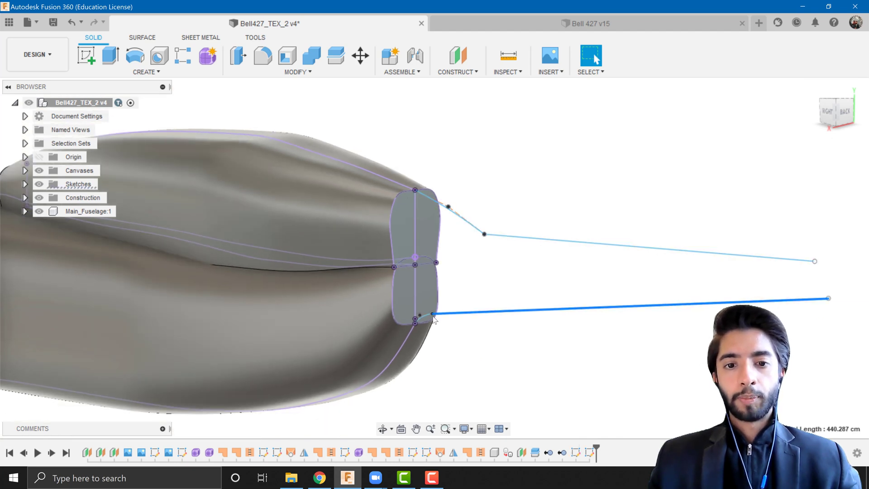
{"action": "left_click", "coordinate": [468, 341]}
{"action": "scroll", "coordinate": [467, 341], "scroll_direction": "down", "scroll_amount": 3}
{"action": "middle_click_drag", "start_coordinate": [468, 341], "coordinate": [396, 324]}
Start a Sweep feature with the type kept as Path + Guide Rail
{"action": "left_click", "coordinate": [145, 71]}
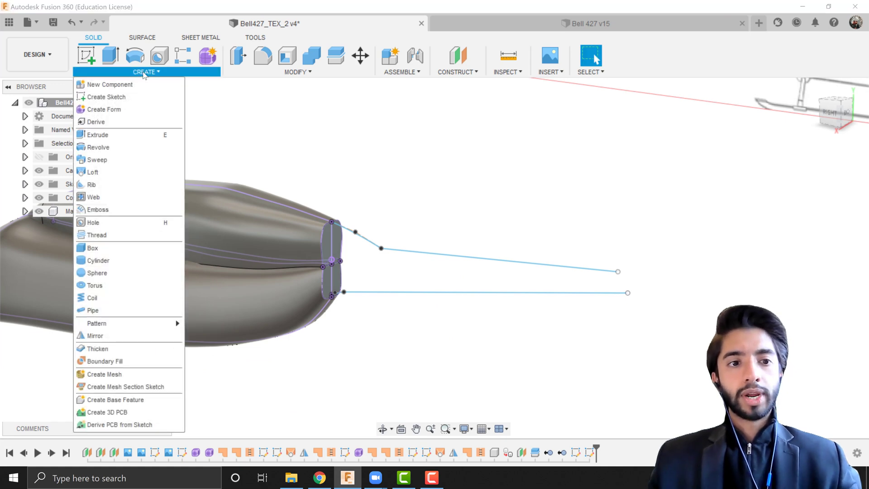
{"action": "left_click", "coordinate": [121, 159]}
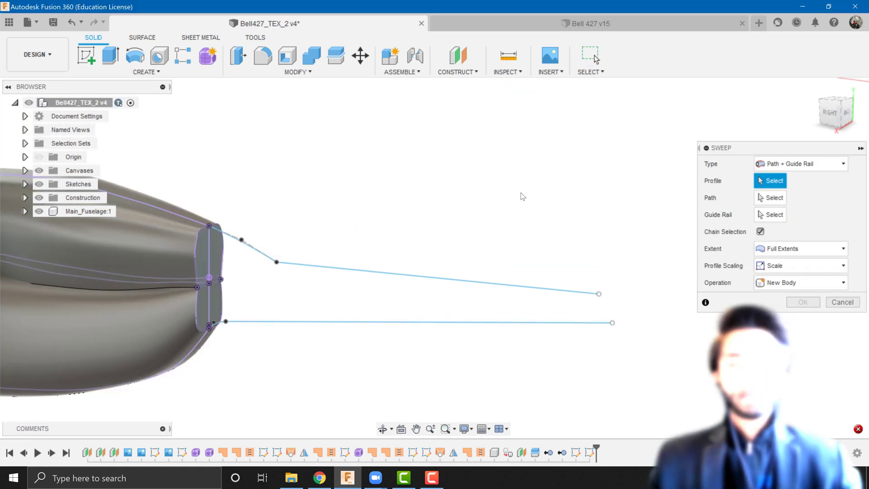
{"action": "left_click", "coordinate": [779, 165]}
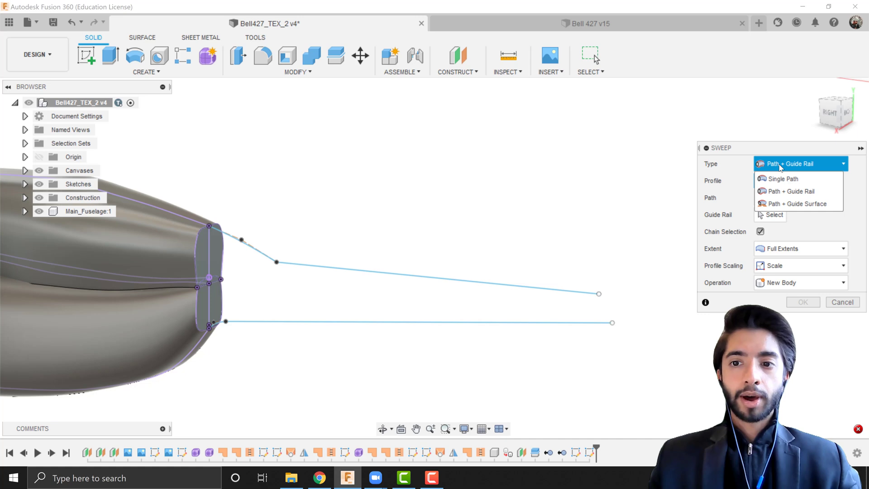
{"action": "left_click", "coordinate": [778, 191]}
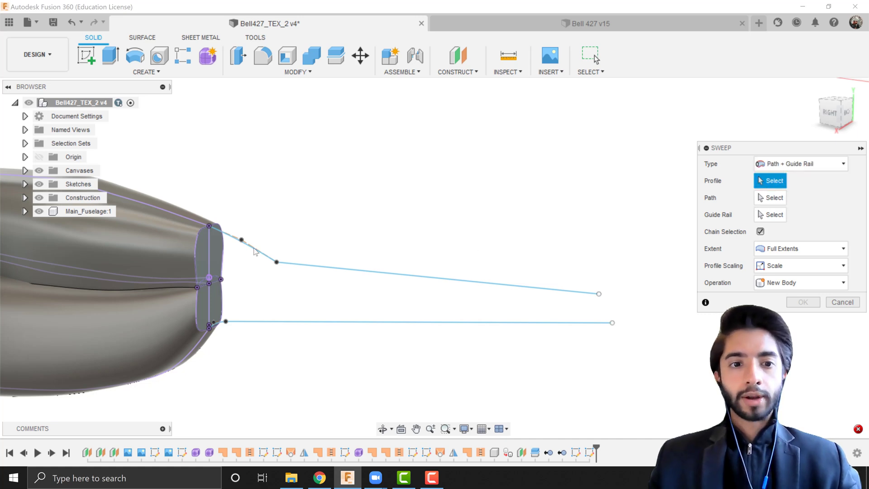
Select the upper and lower tail-end profiles as the sweep profiles
{"action": "middle_click_drag", "start_coordinate": [378, 262], "coordinate": [491, 269]}
{"action": "scroll", "coordinate": [428, 284], "scroll_direction": "up", "scroll_amount": 5}
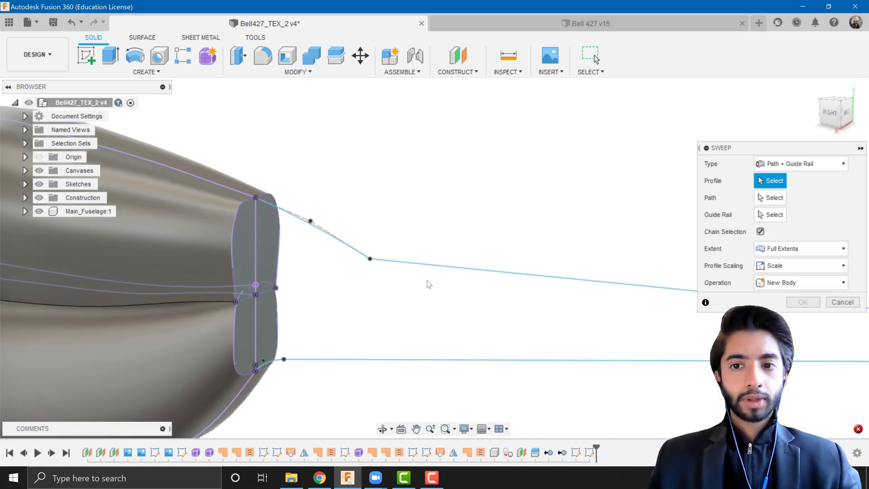
{"action": "middle_click_drag", "start_coordinate": [257, 294], "coordinate": [224, 290], "text": "shift"}
{"action": "left_click", "coordinate": [207, 245]}
{"action": "left_click", "coordinate": [198, 338]}
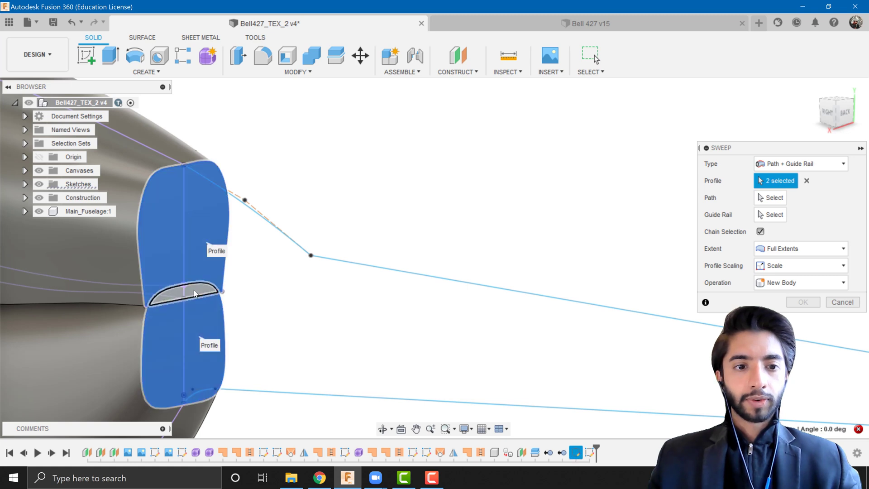
{"action": "scroll", "coordinate": [266, 306], "scroll_direction": "down", "scroll_amount": 5}
{"action": "middle_click_drag", "start_coordinate": [269, 306], "coordinate": [273, 283]}
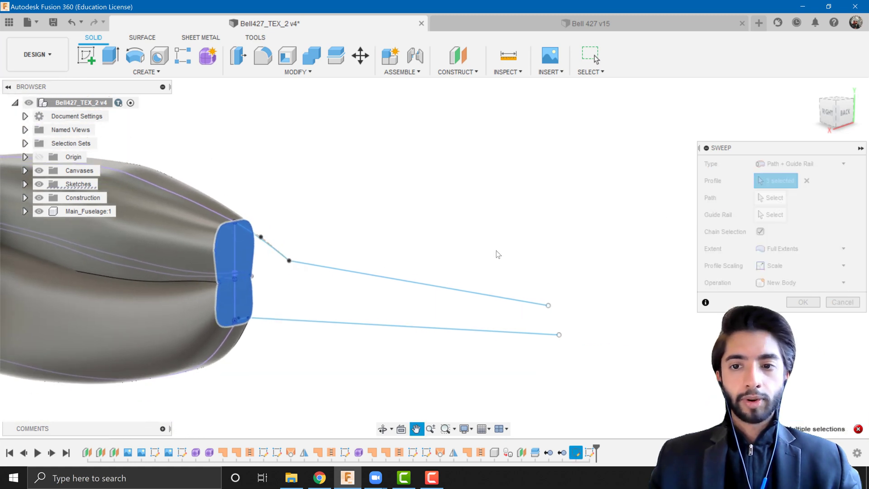
Use the upper rail line as the sweep path and the lower line as guide rail
{"action": "left_click", "coordinate": [775, 199]}
{"action": "left_click", "coordinate": [430, 284]}
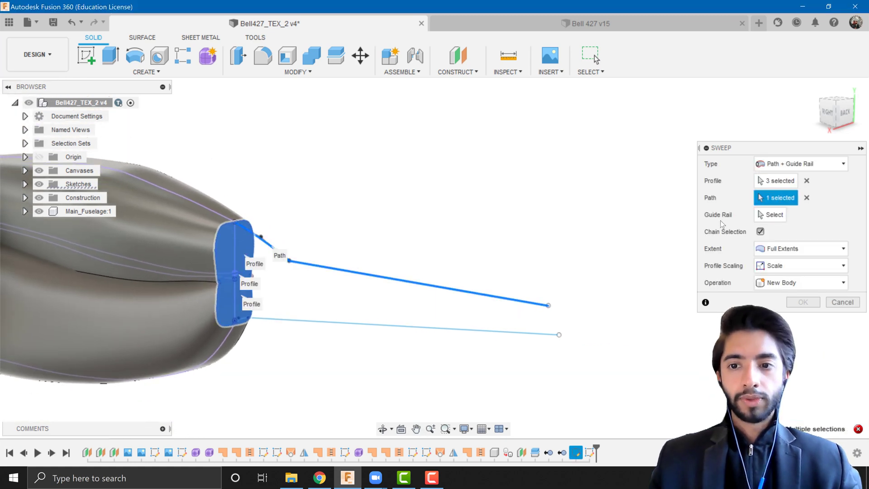
{"action": "left_click", "coordinate": [770, 215]}
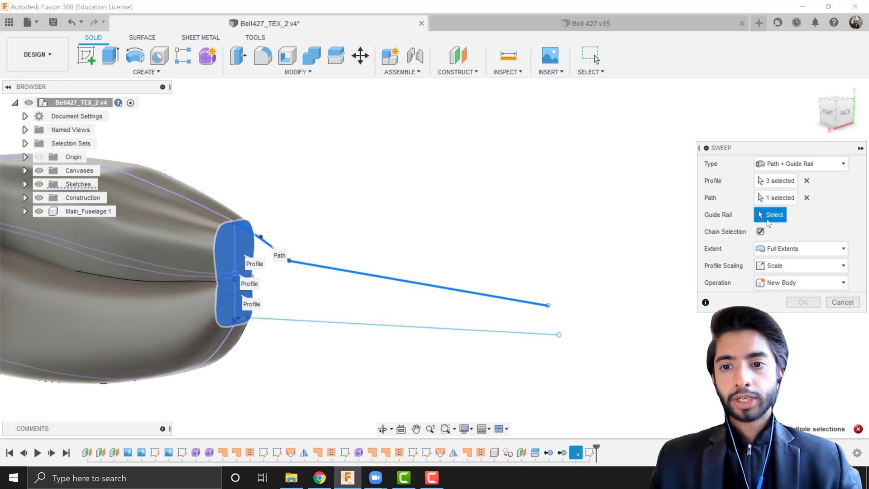
{"action": "left_click", "coordinate": [266, 321]}
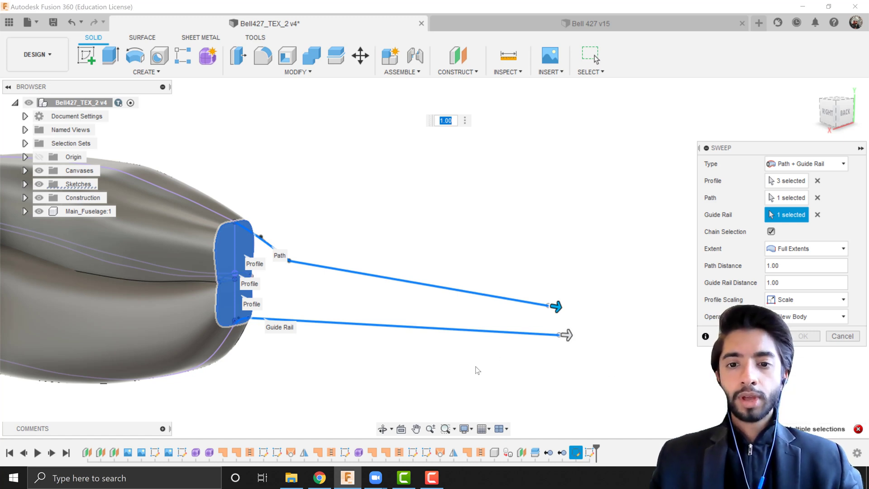
Try Perpendicular to Path, then set the sweep extent back to Full Extents
{"action": "middle_click_drag", "start_coordinate": [449, 374], "coordinate": [470, 372], "text": "shift"}
{"action": "left_click", "coordinate": [825, 247]}
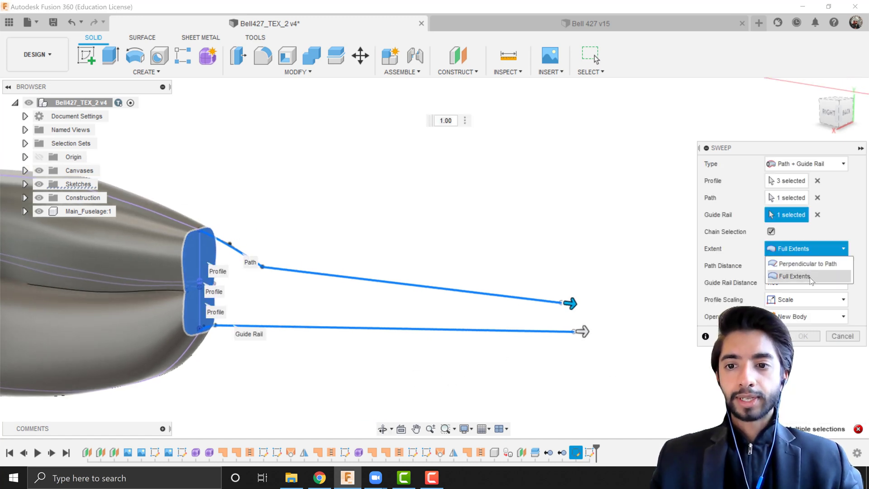
{"action": "left_click", "coordinate": [810, 263]}
{"action": "left_click", "coordinate": [801, 248]}
{"action": "left_click", "coordinate": [792, 275]}
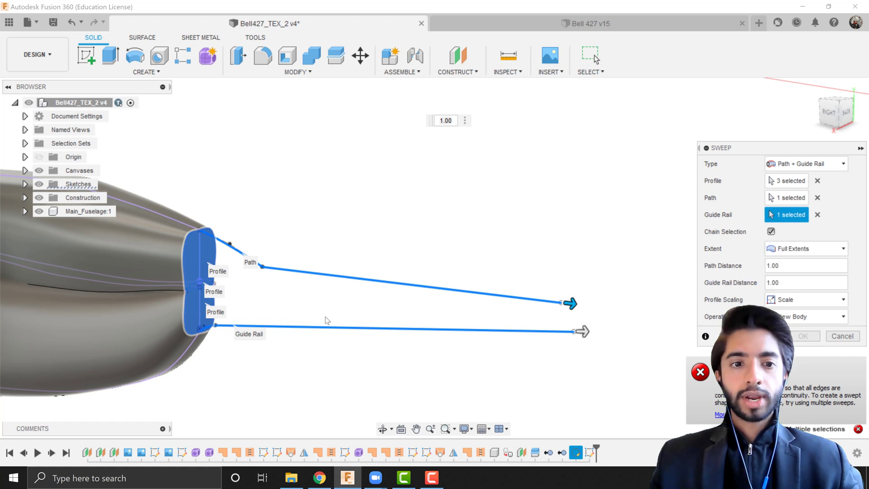
{"action": "scroll", "coordinate": [229, 270], "scroll_direction": "up", "scroll_amount": 5}
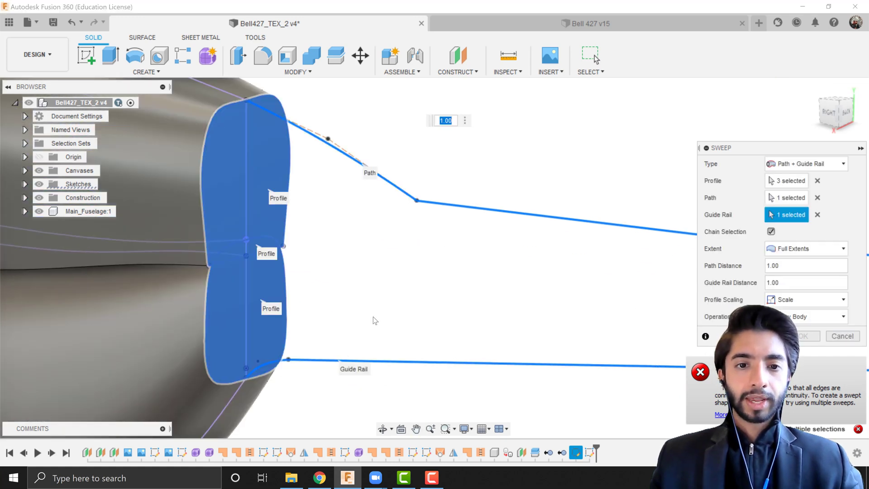
{"action": "scroll", "coordinate": [403, 209], "scroll_direction": "up", "scroll_amount": 5}
{"action": "scroll", "coordinate": [444, 203], "scroll_direction": "down", "scroll_amount": 6}
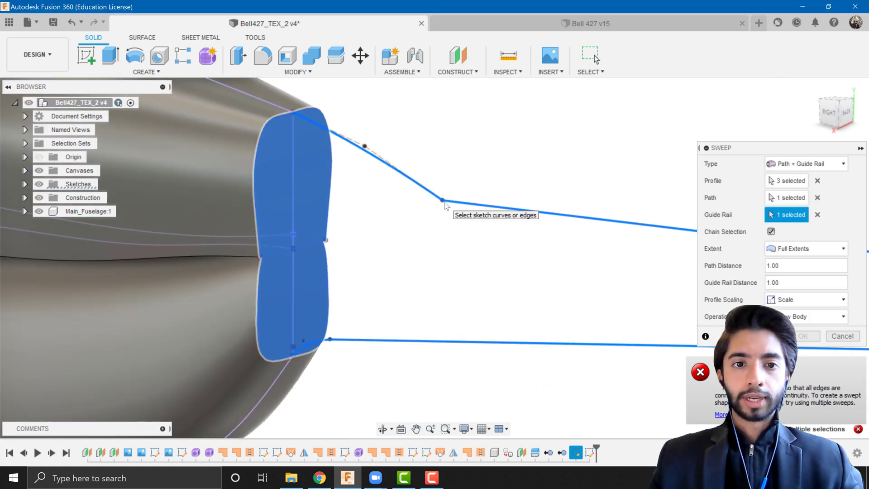
{"action": "middle_click_drag", "start_coordinate": [451, 237], "coordinate": [371, 252]}
{"action": "scroll", "coordinate": [376, 254], "scroll_direction": "down", "scroll_amount": 2}
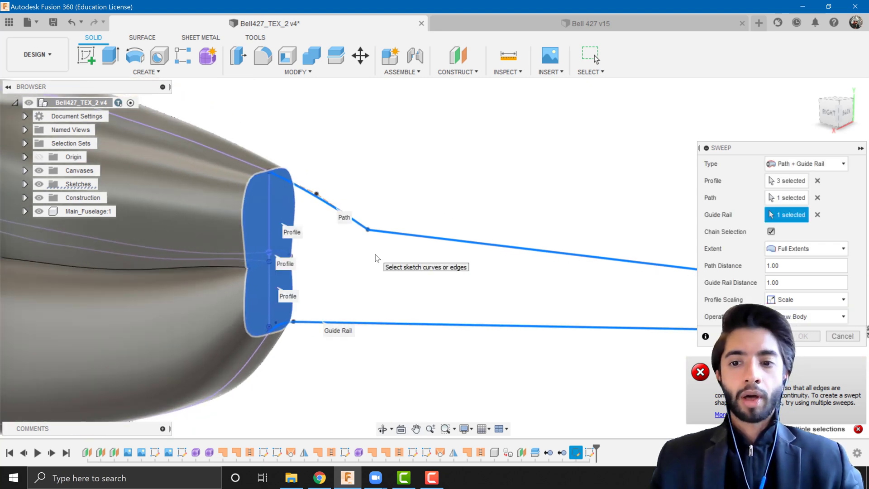
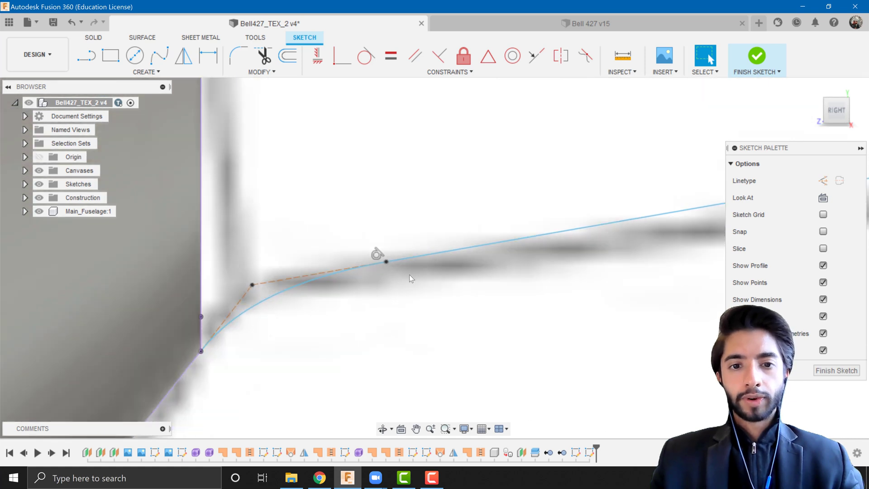
Drag the lower tail-boom line's rear endpoint down onto the tail rotor hub
{"action": "left_click", "coordinate": [172, 296]}
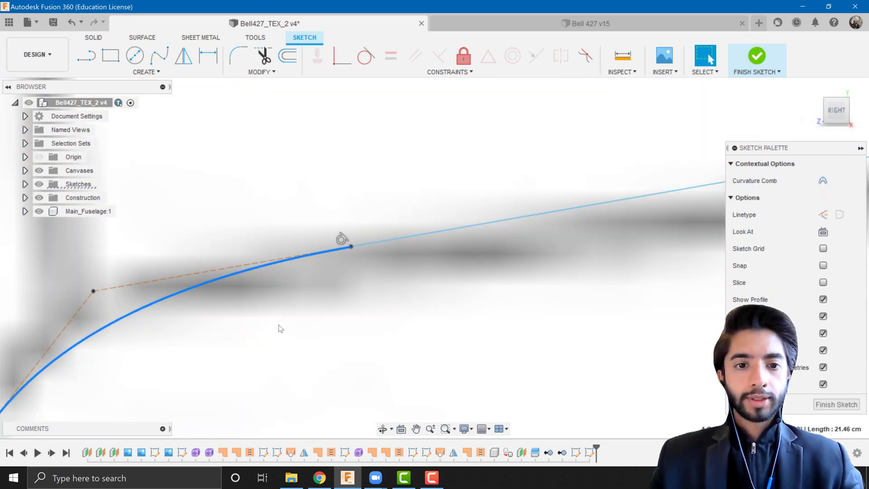
{"action": "scroll", "coordinate": [285, 316], "scroll_direction": "down", "scroll_amount": 3}
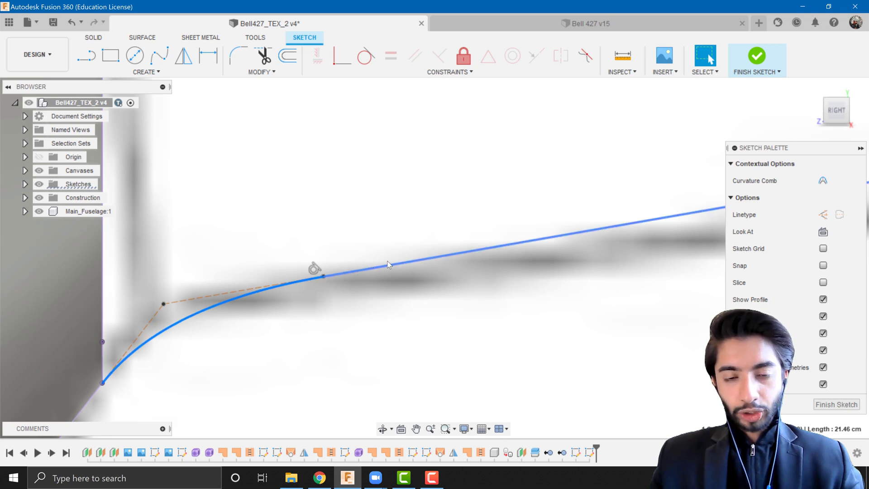
{"action": "scroll", "coordinate": [365, 245], "scroll_direction": "down", "scroll_amount": 1}
{"action": "scroll", "coordinate": [365, 249], "scroll_direction": "down", "scroll_amount": 6}
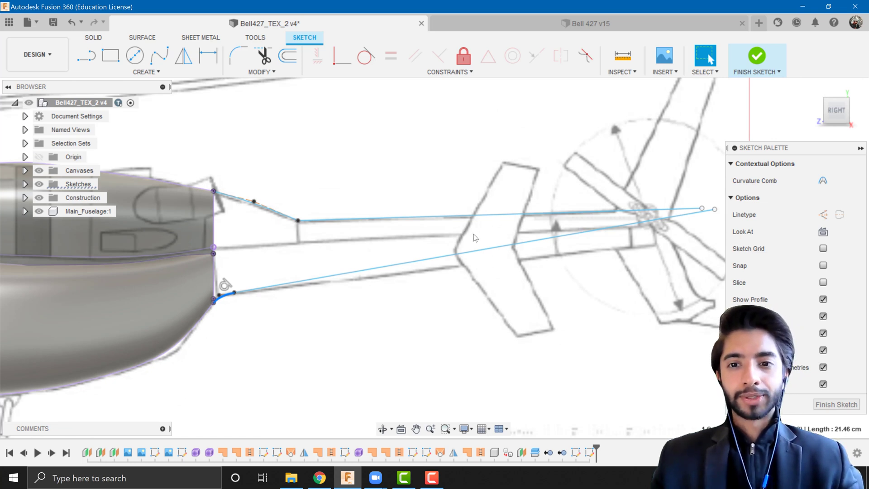
{"action": "scroll", "coordinate": [473, 235], "scroll_direction": "down", "scroll_amount": 2}
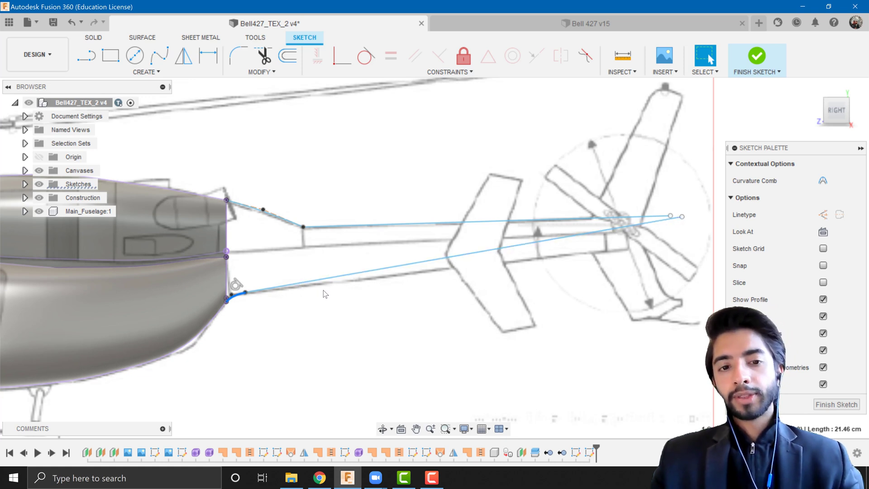
{"action": "left_click", "coordinate": [668, 221]}
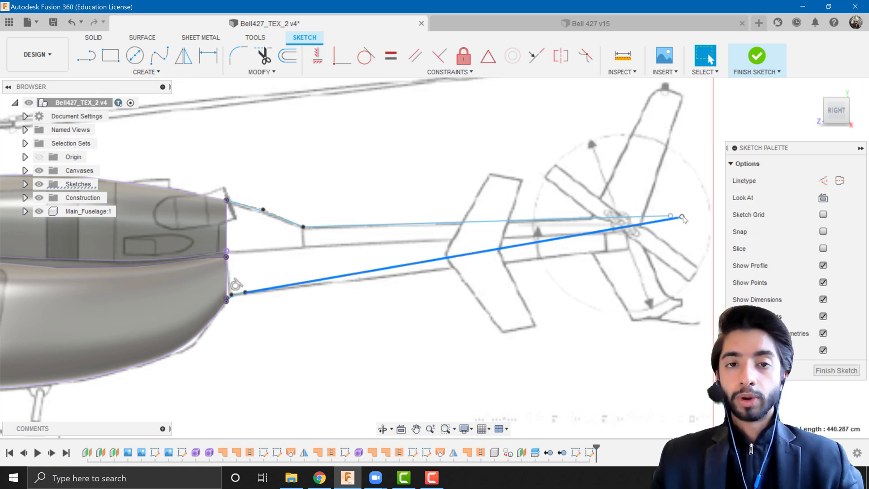
{"action": "left_click_drag", "start_coordinate": [683, 217], "coordinate": [684, 244]}
{"action": "scroll", "coordinate": [285, 222], "scroll_direction": "up", "scroll_amount": 10}
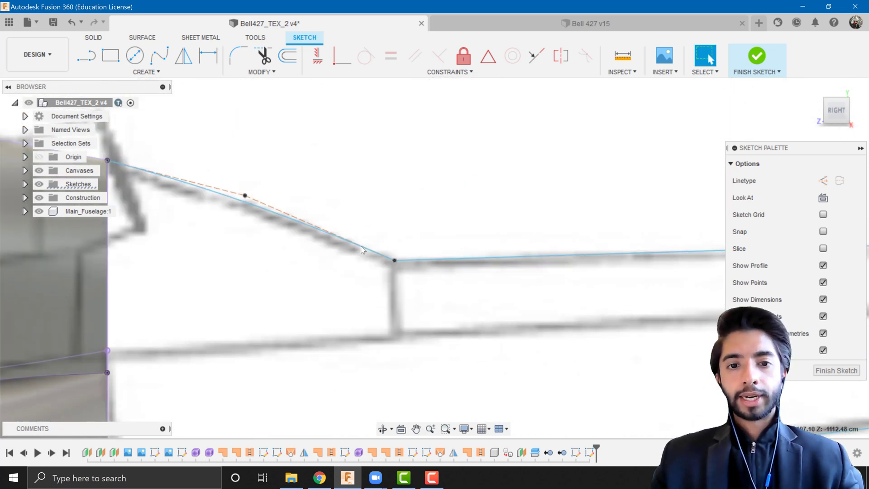
Make two upper boom lines tangent, then test-drag the long line's endpoint and curve handle
{"action": "scroll", "coordinate": [419, 224], "scroll_direction": "down", "scroll_amount": 3}
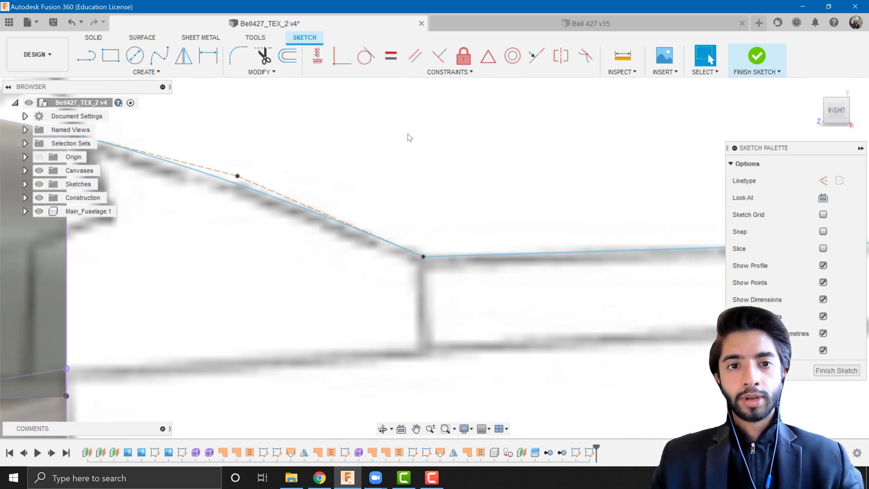
{"action": "left_click", "coordinate": [364, 56]}
{"action": "left_click", "coordinate": [440, 257]}
{"action": "left_click", "coordinate": [413, 252]}
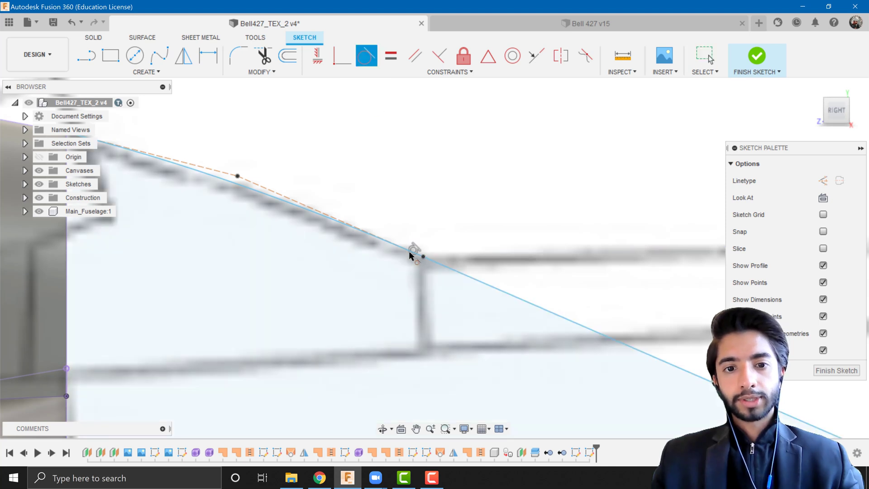
{"action": "scroll", "coordinate": [482, 227], "scroll_direction": "down", "scroll_amount": 5}
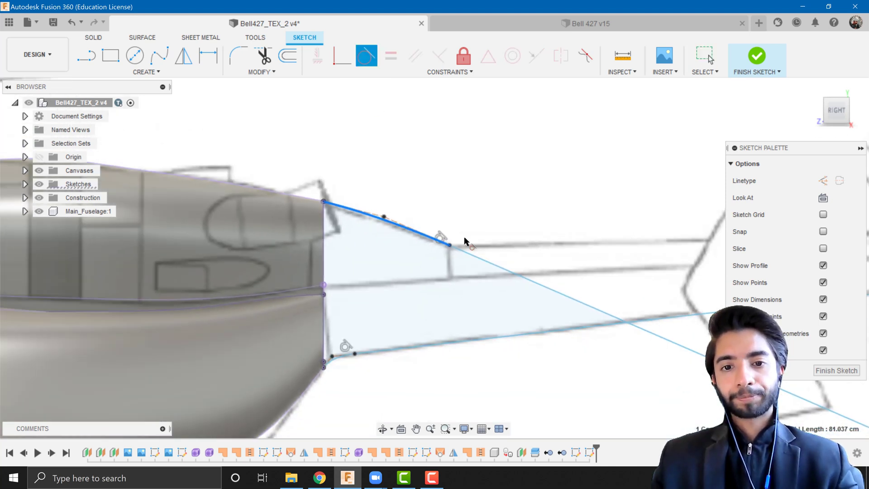
{"action": "key", "text": "Escape"}
{"action": "scroll", "coordinate": [516, 205], "scroll_direction": "down", "scroll_amount": 1}
{"action": "middle_click_drag", "start_coordinate": [621, 280], "coordinate": [405, 313]}
{"action": "mouse_move", "coordinate": [602, 412]}
{"action": "left_mouse_down"}
{"action": "mouse_move", "coordinate": [608, 265]}
{"action": "mouse_move", "coordinate": [621, 253]}
{"action": "left_mouse_up"}
{"action": "left_click_drag", "start_coordinate": [262, 245], "coordinate": [218, 266]}
Undo the handle and tangent edits, then finish the tail boom sketch
{"action": "key", "text": "ctrl+z"}
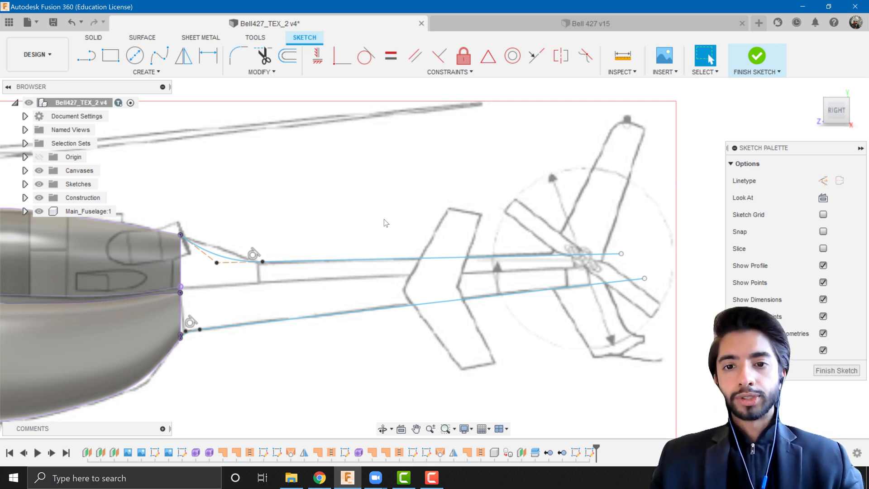
{"action": "key", "text": "ctrl+z"}
{"action": "key", "text": "ctrl+z"}
{"action": "key", "text": "ctrl+z"}
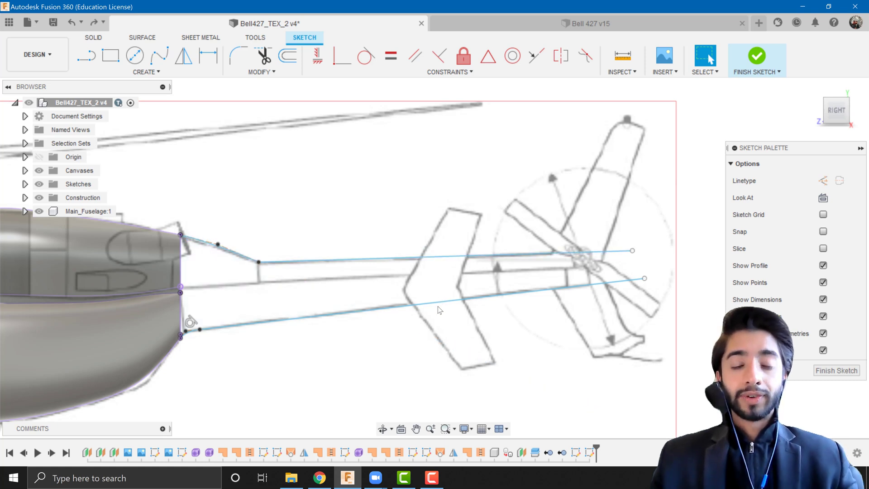
{"action": "left_click", "coordinate": [779, 43]}
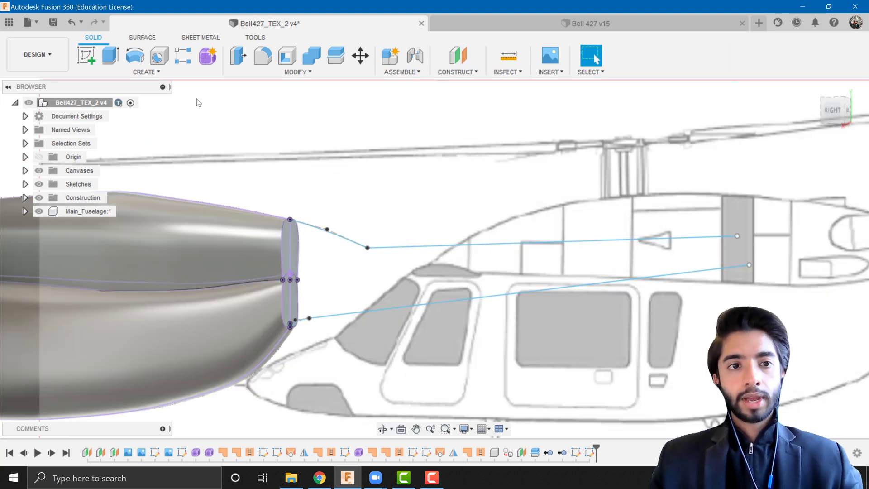
Start a sweep and select the upper, lower and middle fuselage-end profiles
{"action": "left_click", "coordinate": [146, 71]}
{"action": "left_click", "coordinate": [126, 159]}
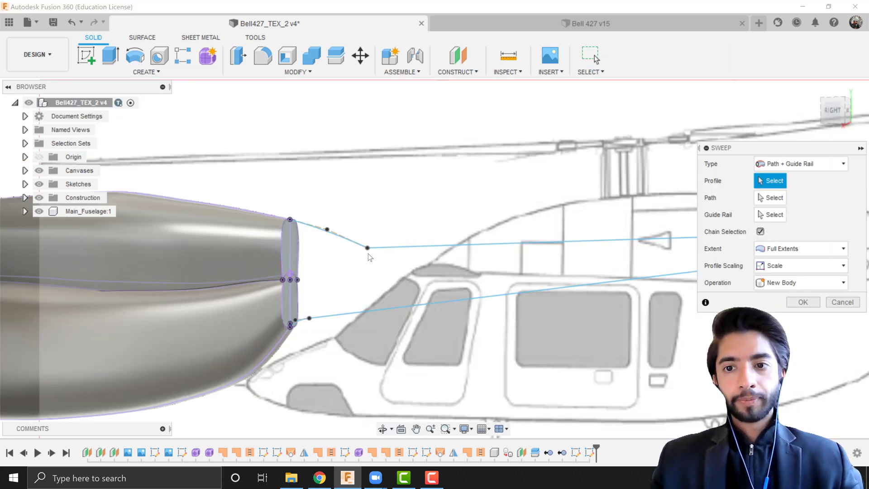
{"action": "scroll", "coordinate": [306, 276], "scroll_direction": "up", "scroll_amount": 6}
{"action": "left_click", "coordinate": [338, 198]}
{"action": "left_click", "coordinate": [350, 308]}
{"action": "scroll", "coordinate": [340, 255], "scroll_direction": "up", "scroll_amount": 3}
{"action": "left_click", "coordinate": [348, 264]}
{"action": "scroll", "coordinate": [348, 266], "scroll_direction": "down", "scroll_amount": 3}
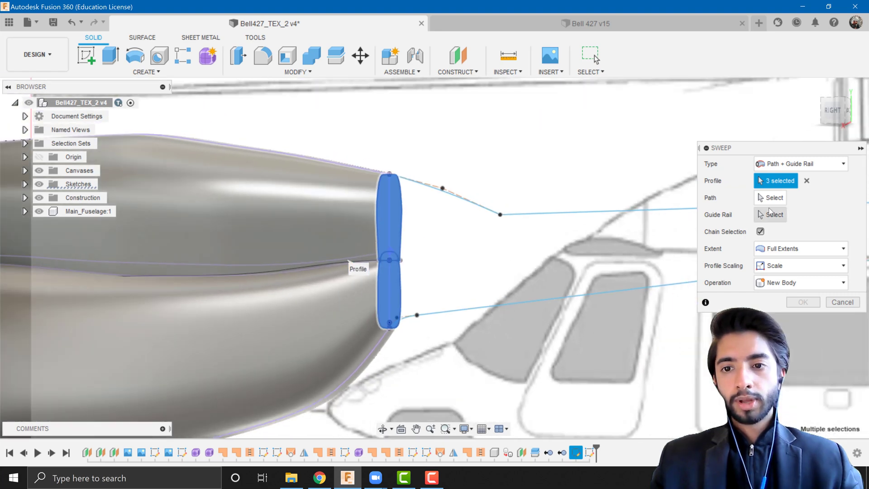
{"action": "middle_click_drag", "start_coordinate": [348, 266], "coordinate": [239, 260]}
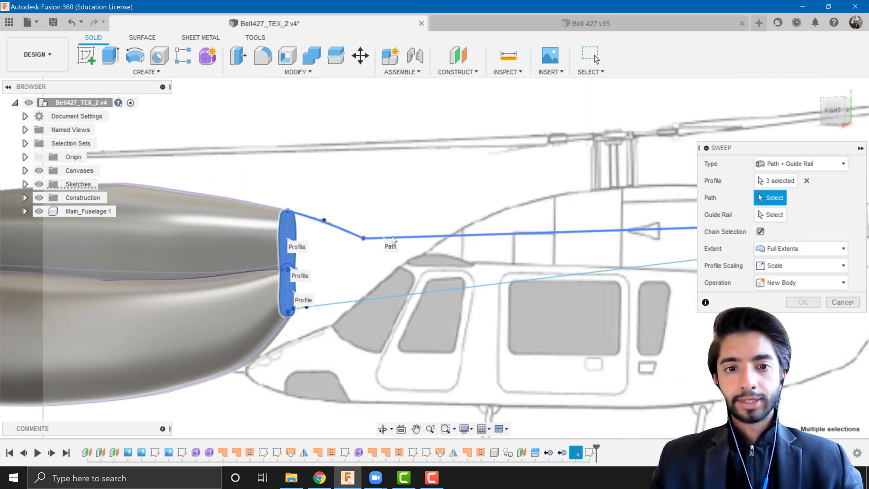
Set the lower line as the sweep path and the upper line as guide rail
{"action": "left_click", "coordinate": [384, 237]}
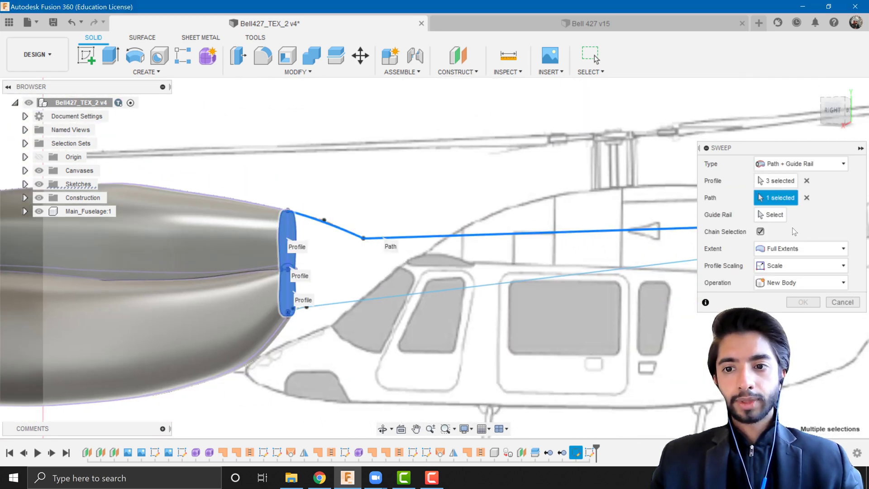
{"action": "left_click", "coordinate": [478, 289]}
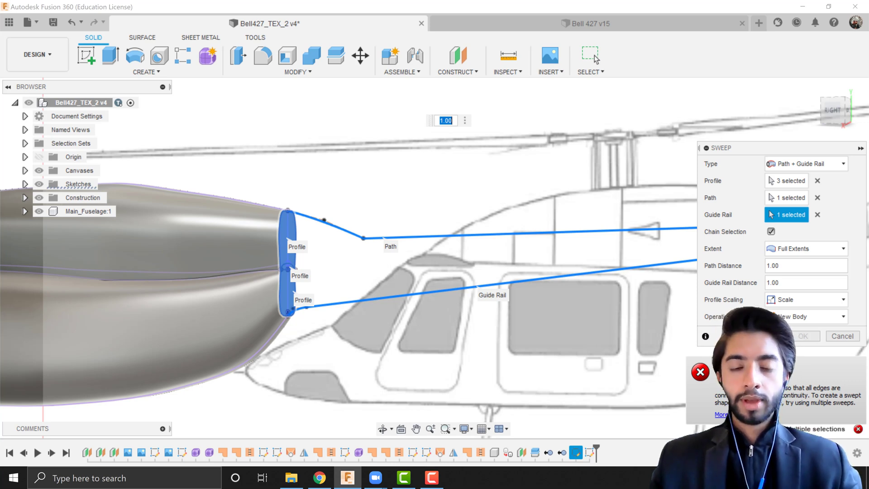
{"action": "left_click", "coordinate": [817, 197]}
{"action": "left_click", "coordinate": [817, 215]}
{"action": "left_click", "coordinate": [785, 199]}
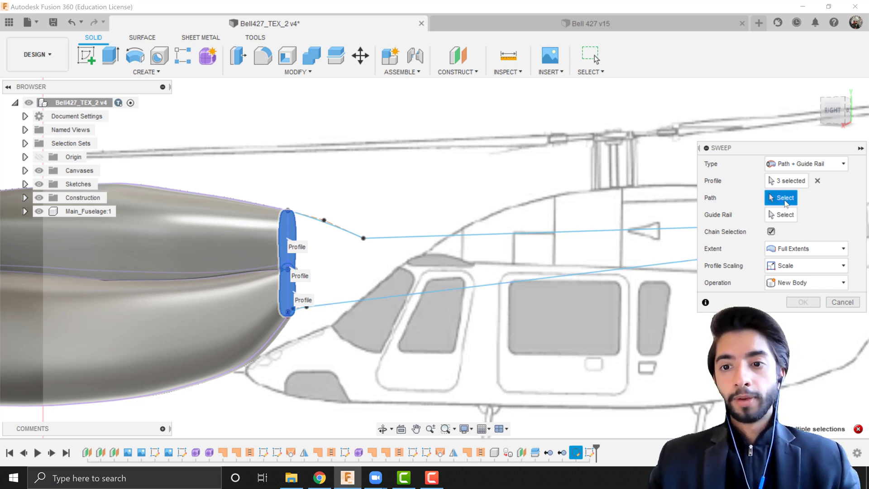
{"action": "left_click", "coordinate": [370, 299]}
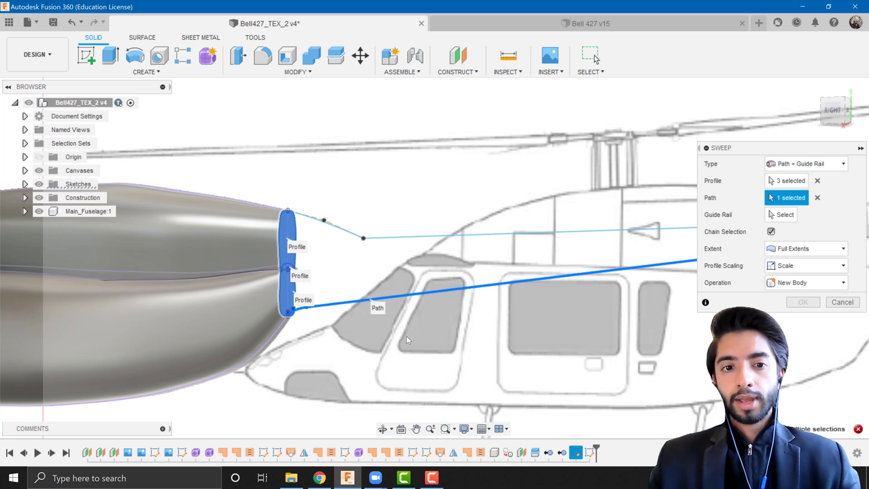
{"action": "left_click", "coordinate": [793, 219]}
{"action": "left_click", "coordinate": [402, 236]}
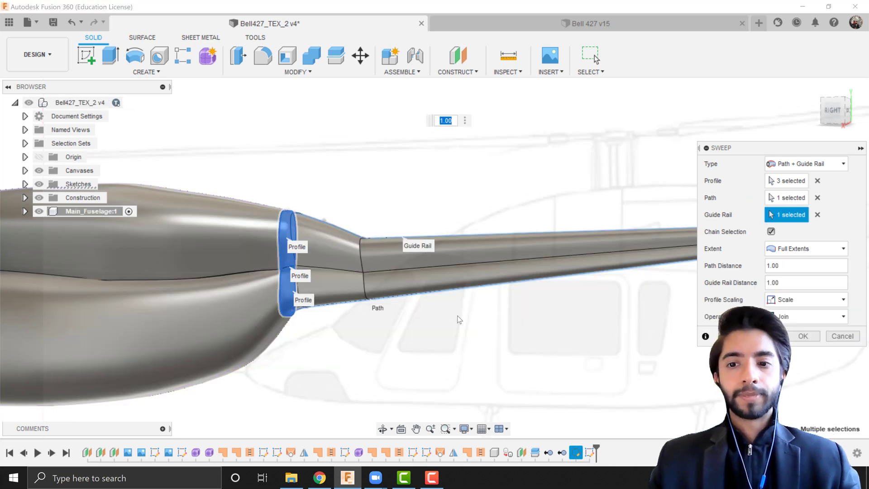
{"action": "scroll", "coordinate": [459, 319], "scroll_direction": "down", "scroll_amount": 3}
{"action": "middle_click_drag", "start_coordinate": [459, 320], "coordinate": [407, 301]}
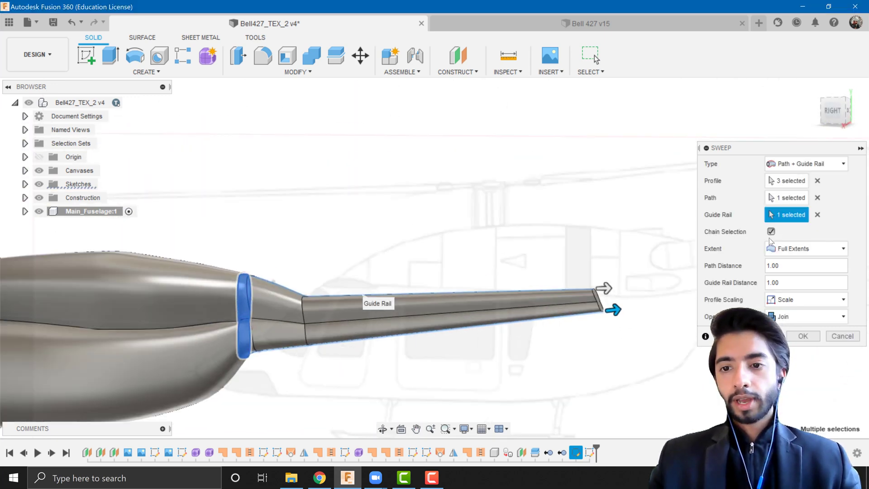
Keep Full Extents, set Operation to New Body, and confirm the tail boom sweep
{"action": "left_click", "coordinate": [788, 251]}
{"action": "left_click", "coordinate": [797, 275]}
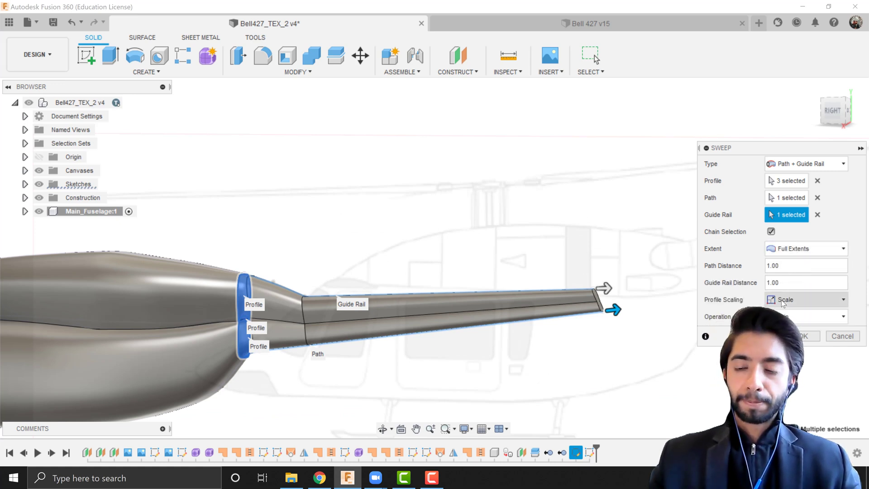
{"action": "left_click", "coordinate": [790, 316]}
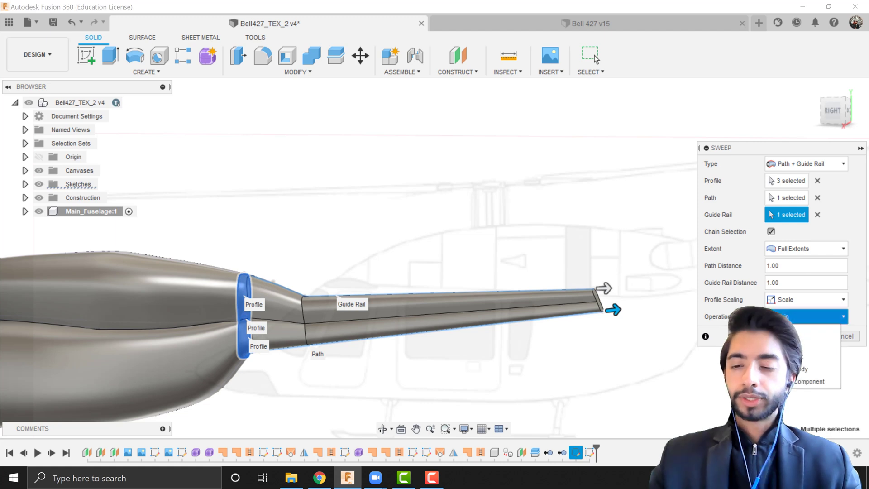
{"action": "left_click", "coordinate": [801, 369]}
{"action": "left_click", "coordinate": [802, 337]}
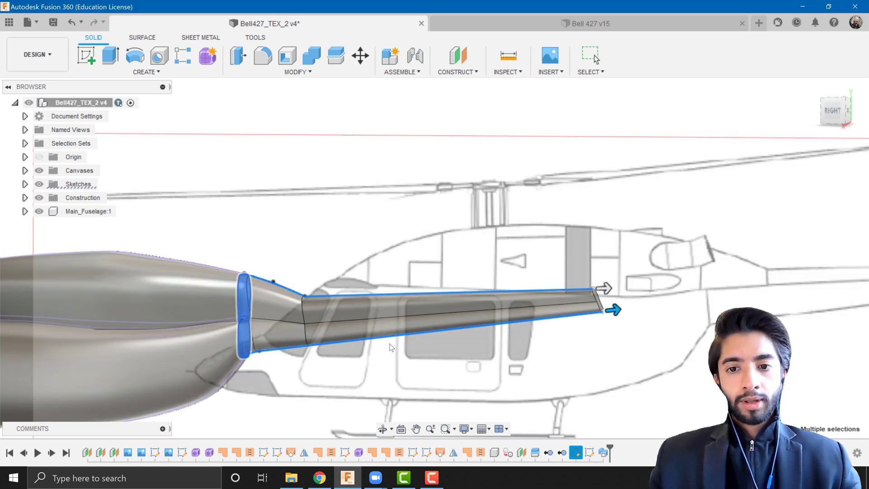
{"action": "scroll", "coordinate": [390, 344], "scroll_direction": "down", "scroll_amount": 5}
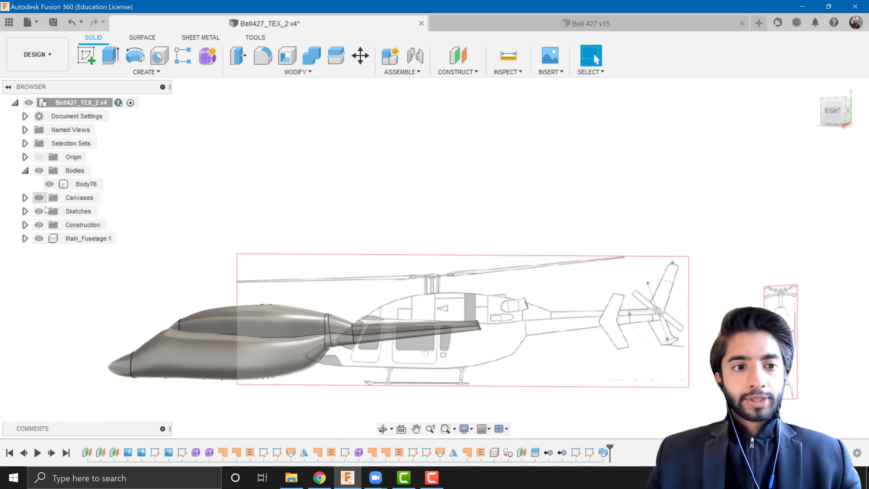
{"action": "left_click", "coordinate": [39, 197]}
{"action": "left_click", "coordinate": [86, 184]}
{"action": "middle_click_drag", "start_coordinate": [380, 335], "coordinate": [317, 336], "text": "shift"}
{"action": "left_click", "coordinate": [6, 202]}
{"action": "left_click", "coordinate": [39, 198]}
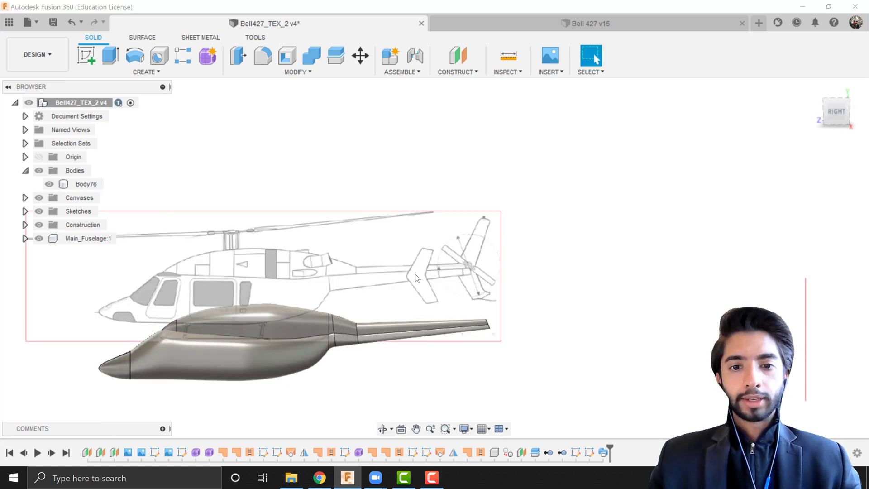
{"action": "scroll", "coordinate": [414, 274], "scroll_direction": "down", "scroll_amount": 3}
{"action": "left_click", "coordinate": [836, 114]}
{"action": "left_click", "coordinate": [836, 97]}
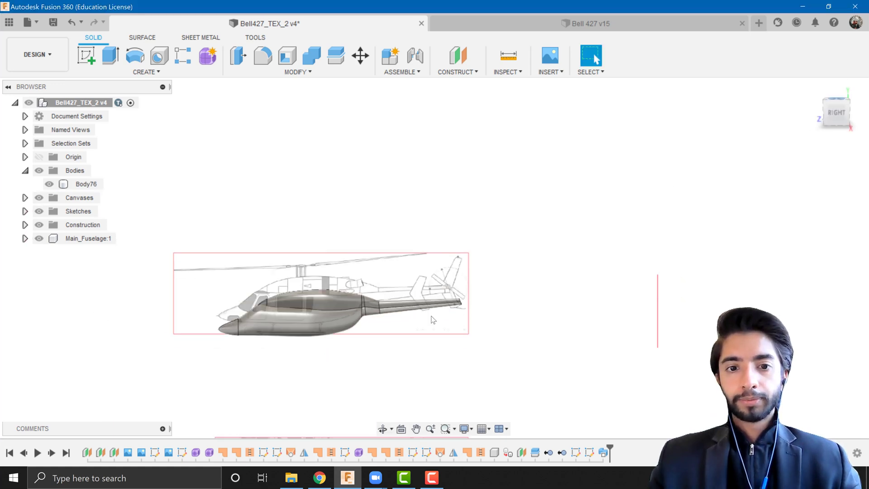
{"action": "scroll", "coordinate": [393, 354], "scroll_direction": "up", "scroll_amount": 6}
{"action": "scroll", "coordinate": [236, 257], "scroll_direction": "down", "scroll_amount": 3}
{"action": "middle_click_drag", "start_coordinate": [304, 248], "coordinate": [344, 279]}
{"action": "scroll", "coordinate": [344, 256], "scroll_direction": "up", "scroll_amount": 3}
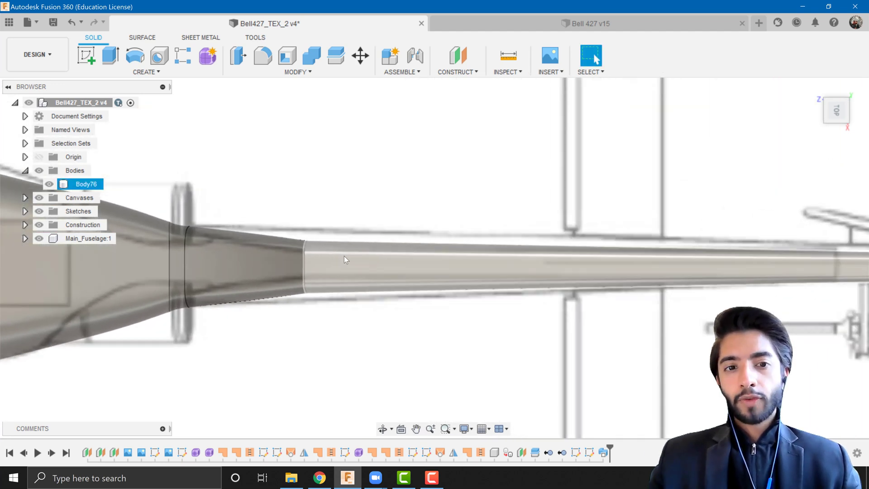
{"action": "scroll", "coordinate": [619, 242], "scroll_direction": "down", "scroll_amount": 3}
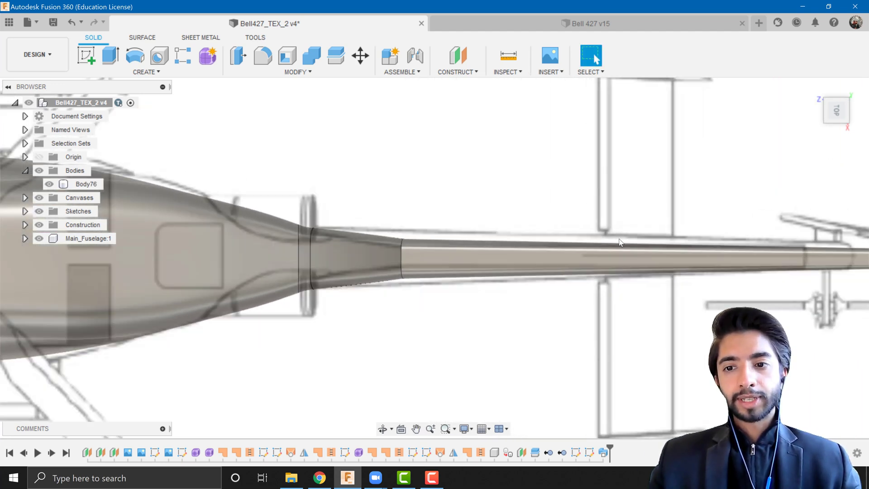
{"action": "left_click", "coordinate": [698, 234]}
{"action": "scroll", "coordinate": [371, 262], "scroll_direction": "up", "scroll_amount": 5}
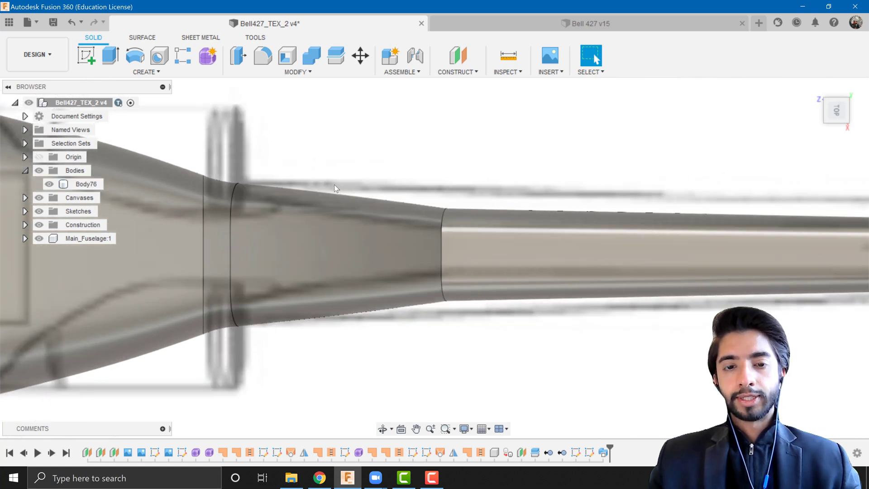
{"action": "scroll", "coordinate": [413, 240], "scroll_direction": "down", "scroll_amount": 4}
{"action": "middle_click_drag", "start_coordinate": [403, 232], "coordinate": [285, 262]}
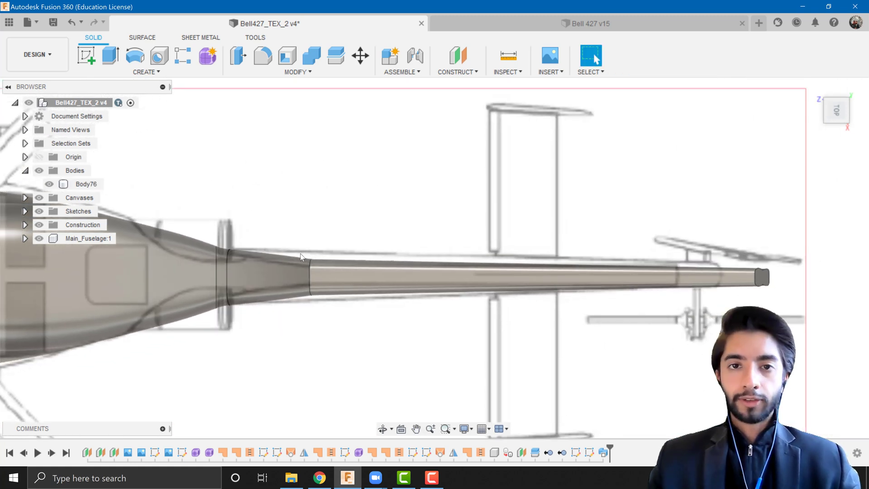
{"action": "left_click", "coordinate": [296, 265]}
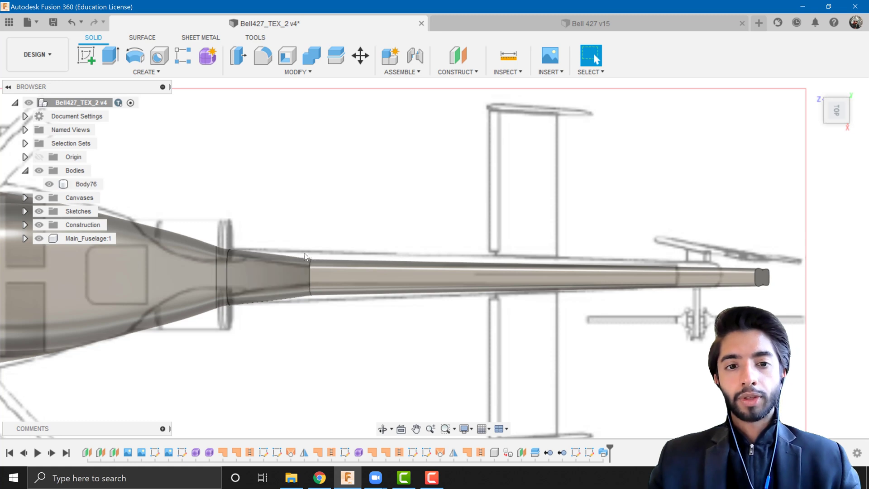
{"action": "scroll", "coordinate": [305, 253], "scroll_direction": "up", "scroll_amount": 3}
{"action": "scroll", "coordinate": [338, 332], "scroll_direction": "down", "scroll_amount": 4}
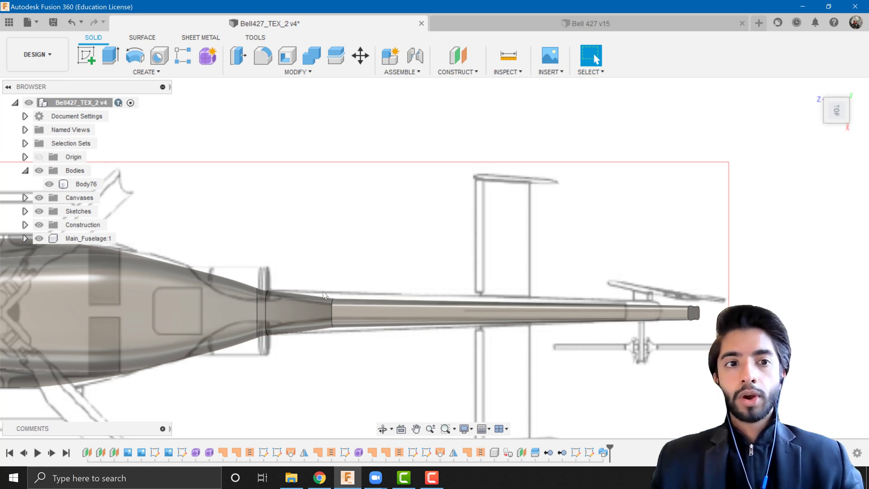
{"action": "scroll", "coordinate": [323, 292], "scroll_direction": "up", "scroll_amount": 3}
{"action": "scroll", "coordinate": [323, 293], "scroll_direction": "down", "scroll_amount": 3}
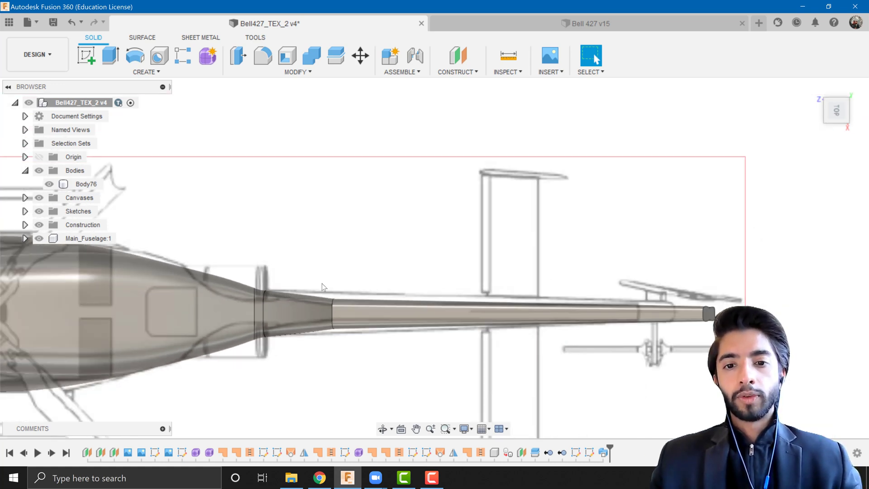
{"action": "scroll", "coordinate": [311, 322], "scroll_direction": "down", "scroll_amount": 5}
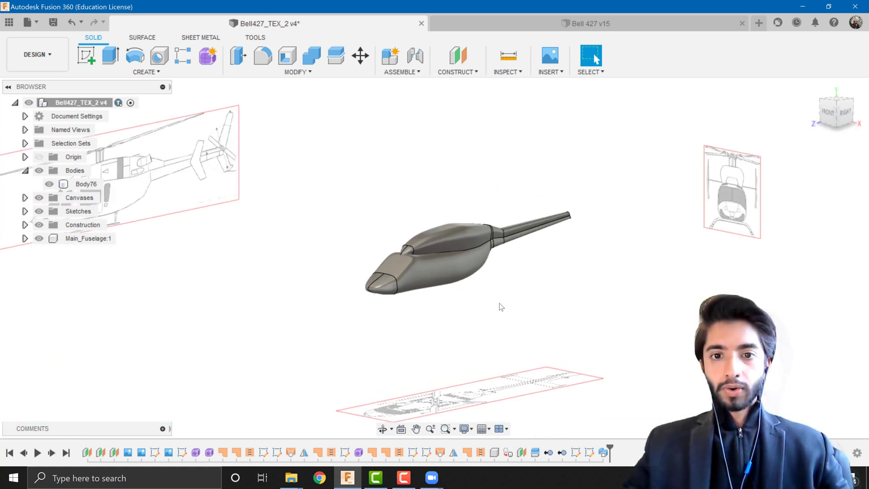
{"action": "middle_click_drag", "start_coordinate": [501, 306], "coordinate": [487, 334], "text": "shift"}
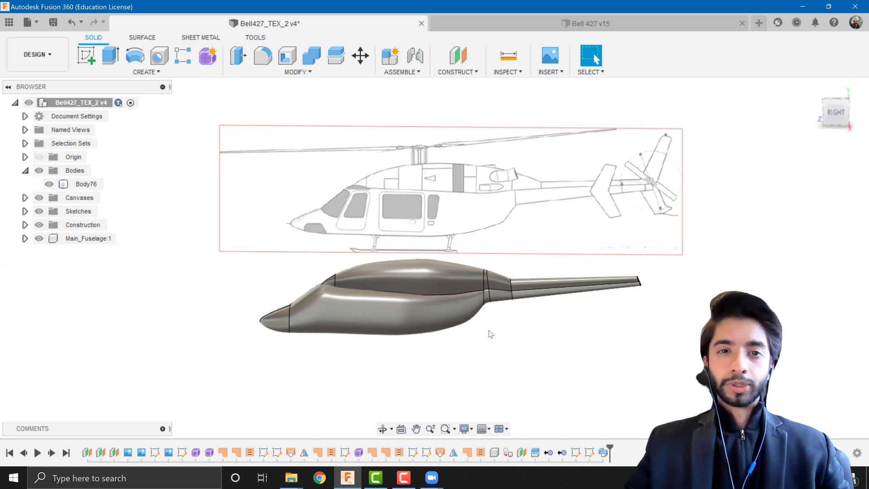
{"action": "mouse_move", "coordinate": [596, 313]}
{"action": "middle_mouse_down", "text": "shift"}
{"action": "mouse_move", "coordinate": [562, 306]}
{"action": "mouse_move", "coordinate": [599, 311]}
{"action": "middle_mouse_up", "text": "shift"}
{"action": "scroll", "coordinate": [539, 272], "scroll_direction": "up", "scroll_amount": 4}
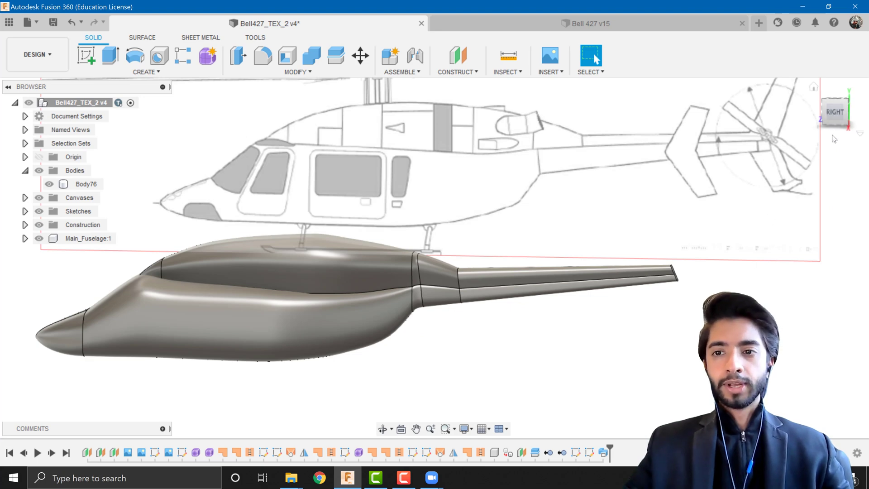
{"action": "left_click", "coordinate": [835, 114]}
{"action": "scroll", "coordinate": [614, 357], "scroll_direction": "up", "scroll_amount": 6}
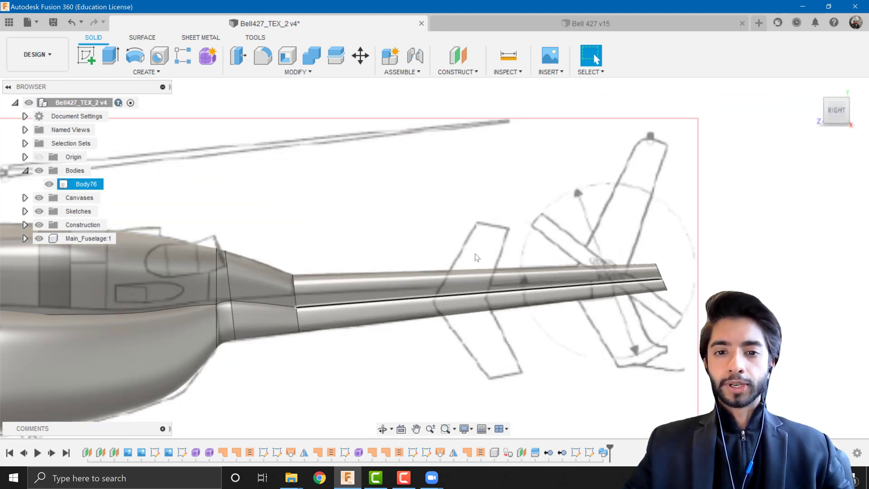
{"action": "scroll", "coordinate": [480, 228], "scroll_direction": "down", "scroll_amount": 4}
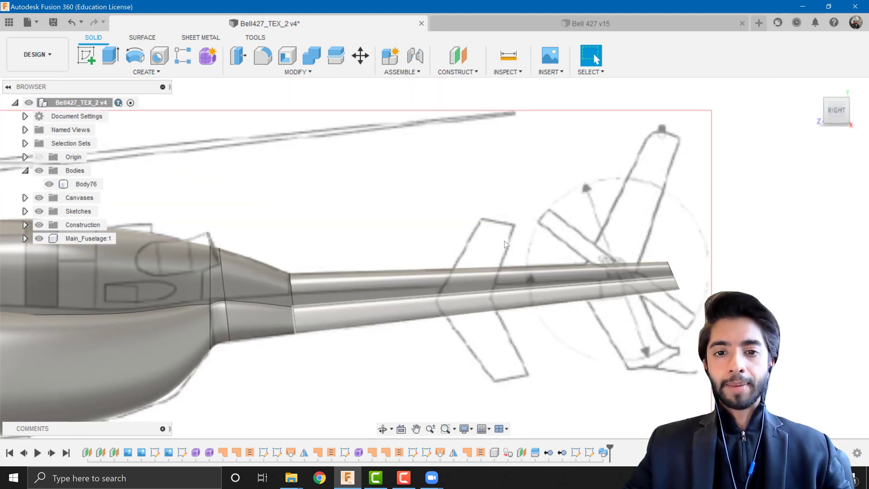
{"action": "scroll", "coordinate": [506, 348], "scroll_direction": "down", "scroll_amount": 3}
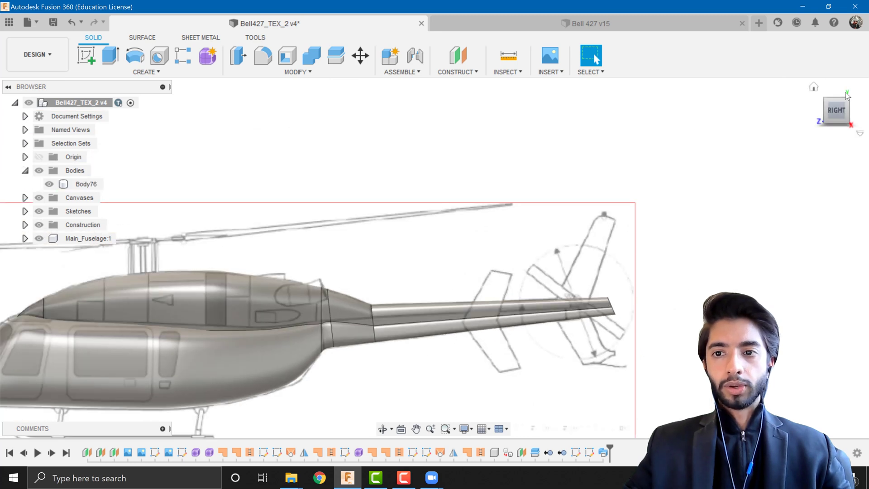
{"action": "left_click", "coordinate": [816, 112]}
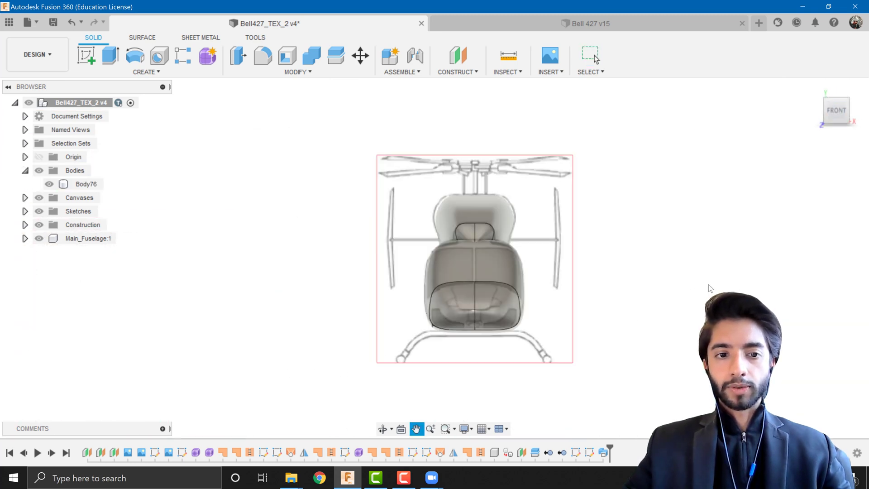
{"action": "middle_click_drag", "start_coordinate": [429, 271], "coordinate": [428, 310]}
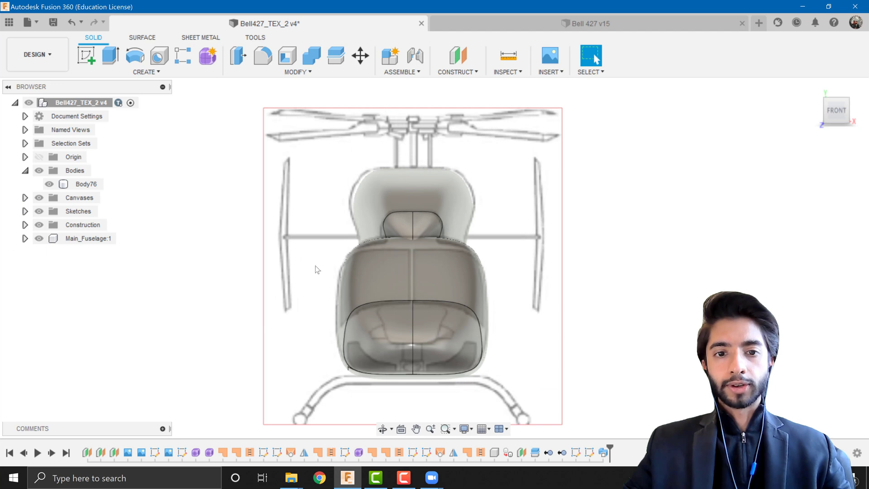
{"action": "left_click", "coordinate": [857, 111]}
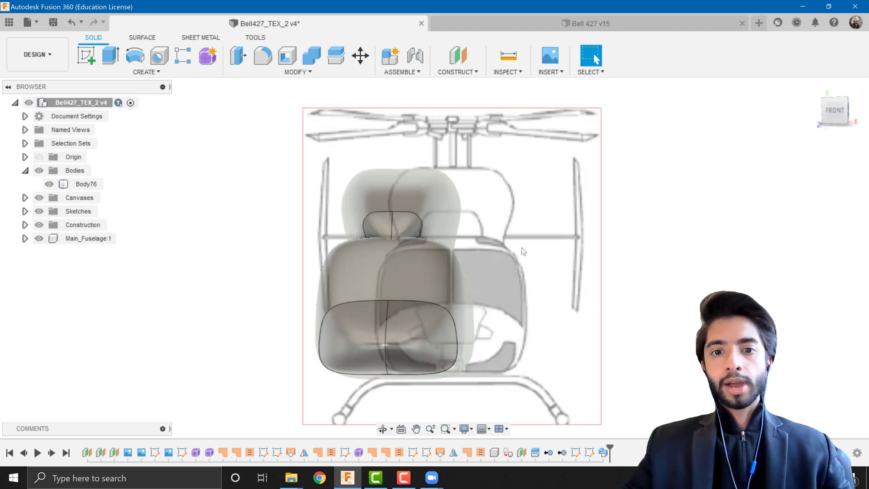
{"action": "scroll", "coordinate": [361, 268], "scroll_direction": "down", "scroll_amount": 3}
{"action": "middle_click_drag", "start_coordinate": [361, 268], "coordinate": [221, 269]}
{"action": "scroll", "coordinate": [446, 194], "scroll_direction": "up", "scroll_amount": 4}
{"action": "scroll", "coordinate": [403, 307], "scroll_direction": "down", "scroll_amount": 5}
{"action": "middle_click_drag", "start_coordinate": [408, 322], "coordinate": [424, 280]}
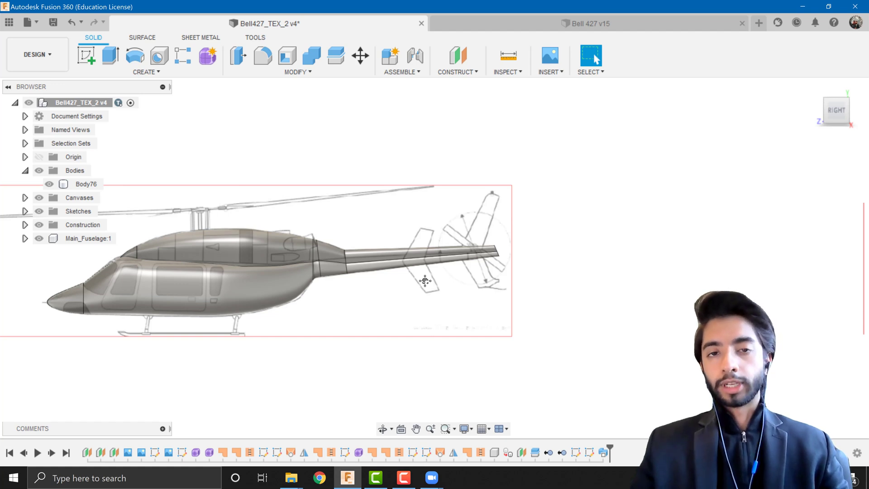
{"action": "scroll", "coordinate": [407, 283], "scroll_direction": "up", "scroll_amount": 3}
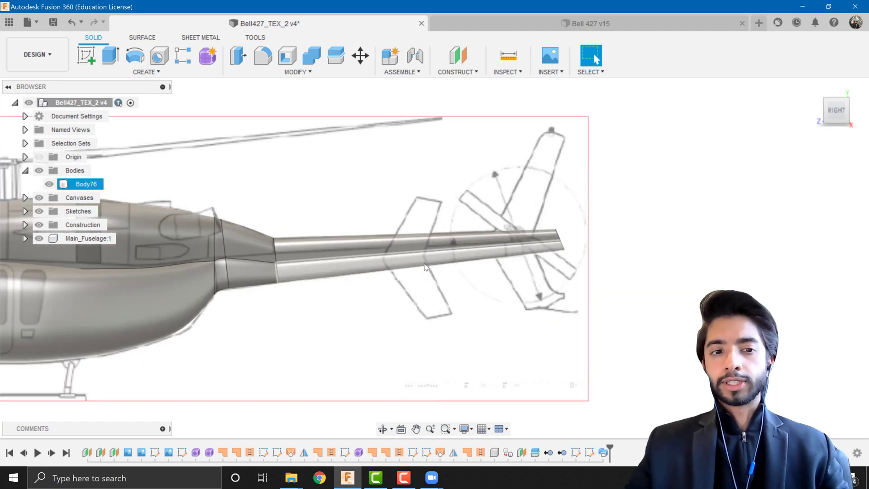
{"action": "scroll", "coordinate": [424, 268], "scroll_direction": "down", "scroll_amount": 4}
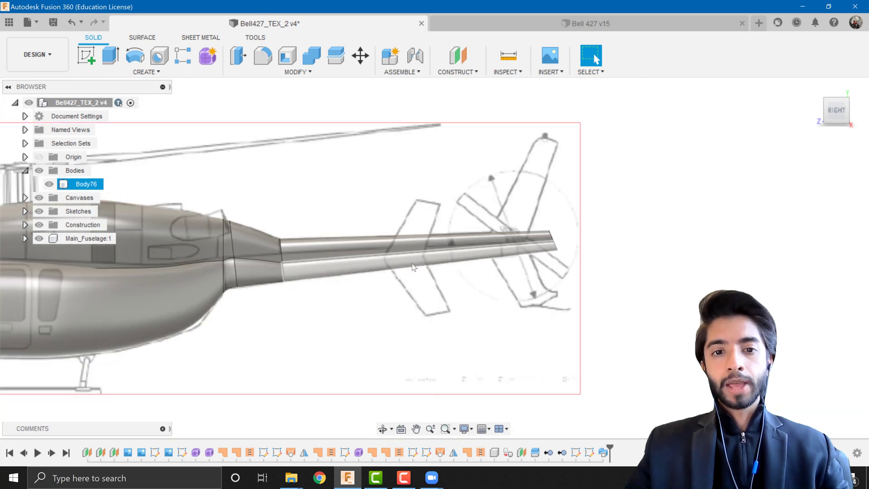
{"action": "left_click", "coordinate": [412, 251]}
{"action": "key", "text": "Escape"}
{"action": "middle_click_drag", "start_coordinate": [398, 272], "coordinate": [423, 305], "text": "shift"}
{"action": "scroll", "coordinate": [464, 307], "scroll_direction": "down", "scroll_amount": 3}
{"action": "middle_click_drag", "start_coordinate": [357, 271], "coordinate": [235, 233]}
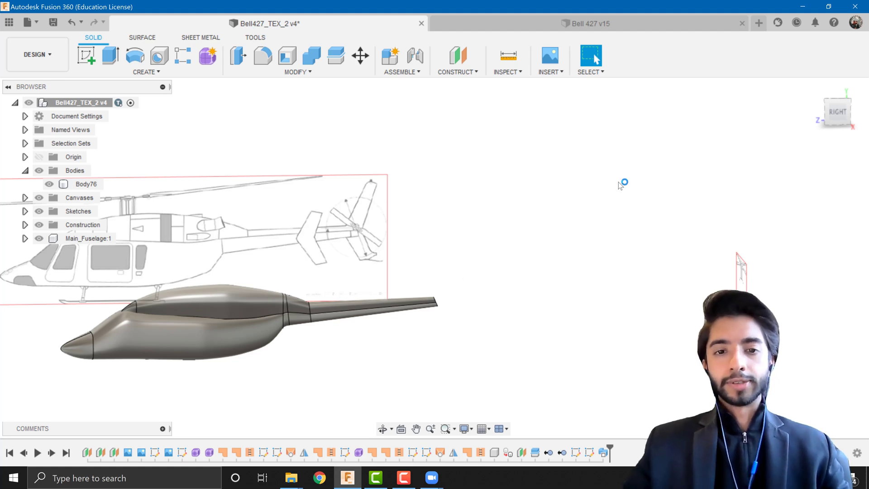
{"action": "scroll", "coordinate": [407, 315], "scroll_direction": "up", "scroll_amount": 6}
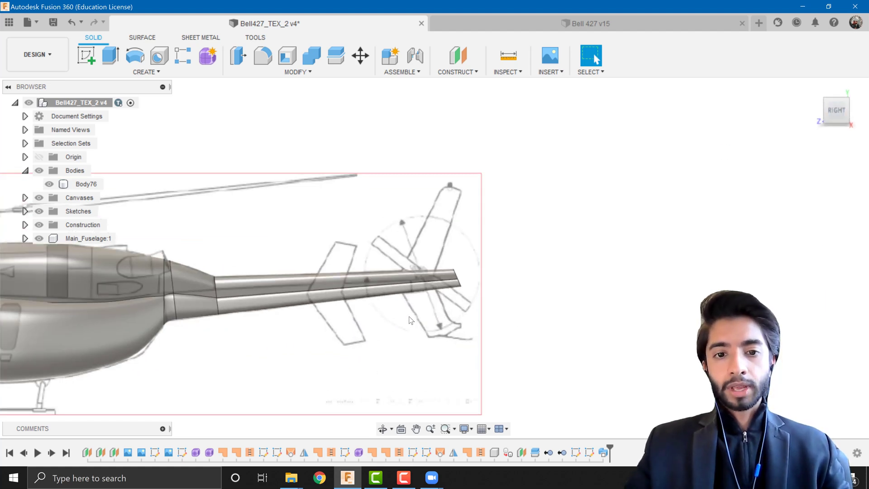
{"action": "scroll", "coordinate": [408, 315], "scroll_direction": "down", "scroll_amount": 3}
{"action": "middle_click_drag", "start_coordinate": [312, 331], "coordinate": [487, 304]}
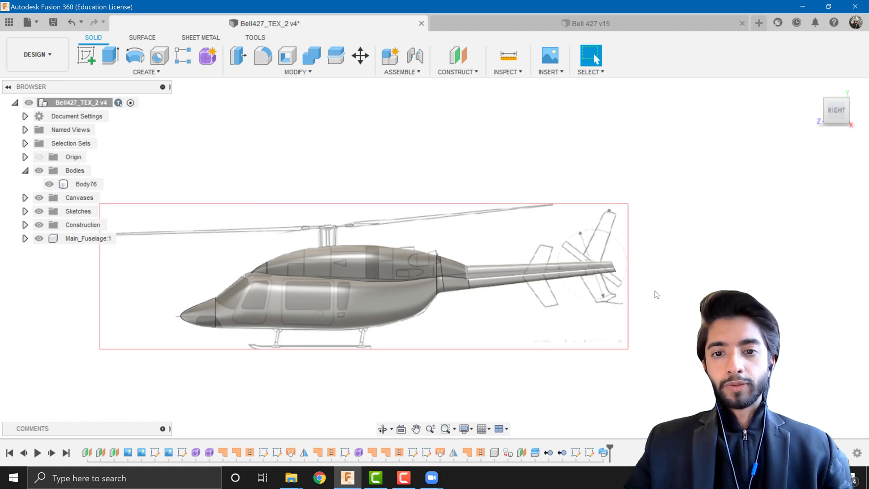
{"action": "scroll", "coordinate": [176, 234], "scroll_direction": "up", "scroll_amount": 3}
{"action": "scroll", "coordinate": [390, 249], "scroll_direction": "down", "scroll_amount": 2}
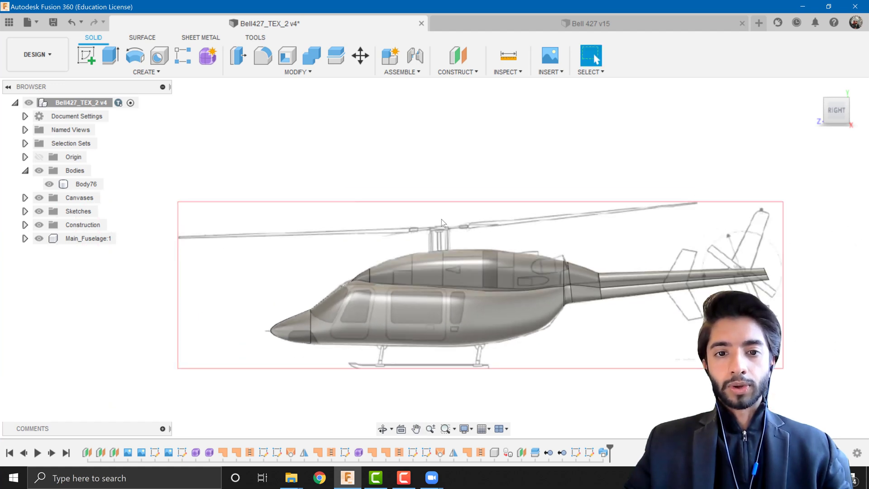
{"action": "middle_click_drag", "start_coordinate": [666, 207], "coordinate": [472, 204]}
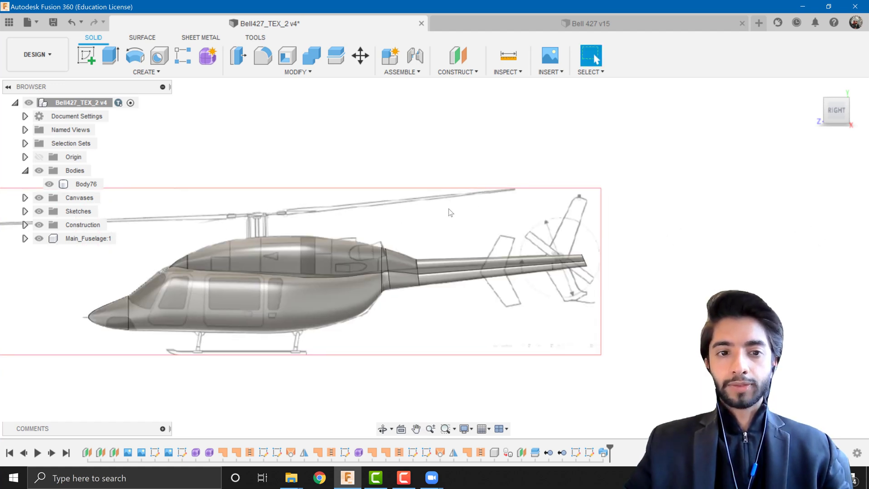
{"action": "scroll", "coordinate": [366, 344], "scroll_direction": "up", "scroll_amount": 4}
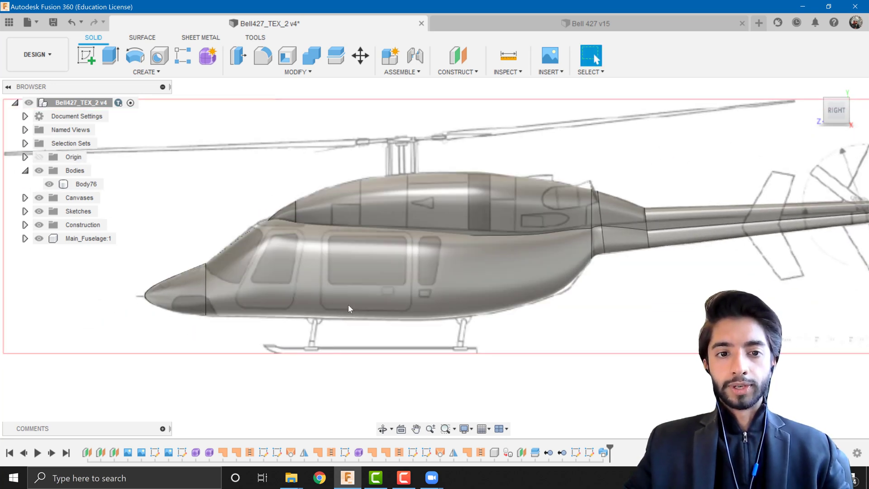
{"action": "scroll", "coordinate": [455, 361], "scroll_direction": "down", "scroll_amount": 5}
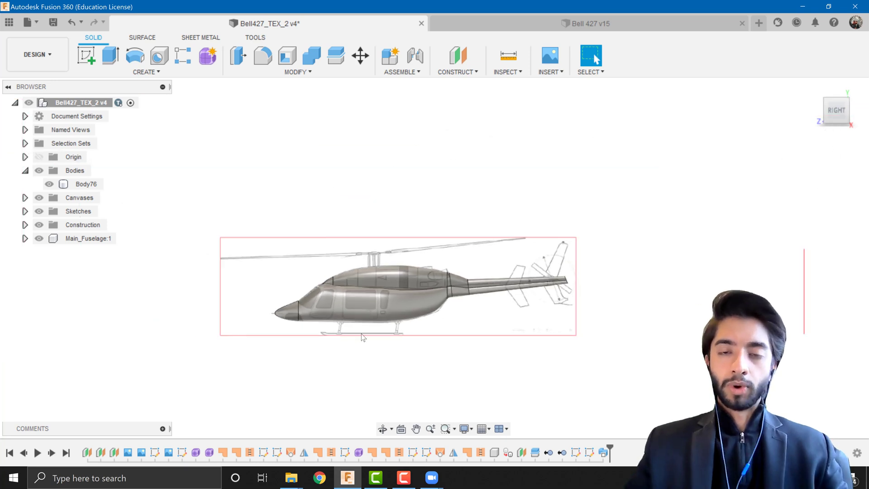
{"action": "scroll", "coordinate": [480, 324], "scroll_direction": "down", "scroll_amount": 4}
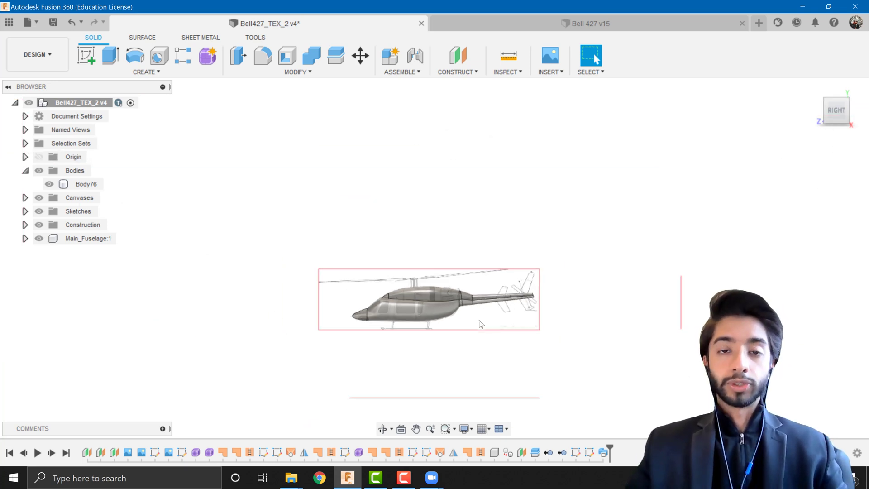
{"action": "scroll", "coordinate": [474, 318], "scroll_direction": "up", "scroll_amount": 3}
{"action": "scroll", "coordinate": [471, 315], "scroll_direction": "down", "scroll_amount": 3}
{"action": "middle_click_drag", "start_coordinate": [442, 320], "coordinate": [495, 330], "text": "shift"}
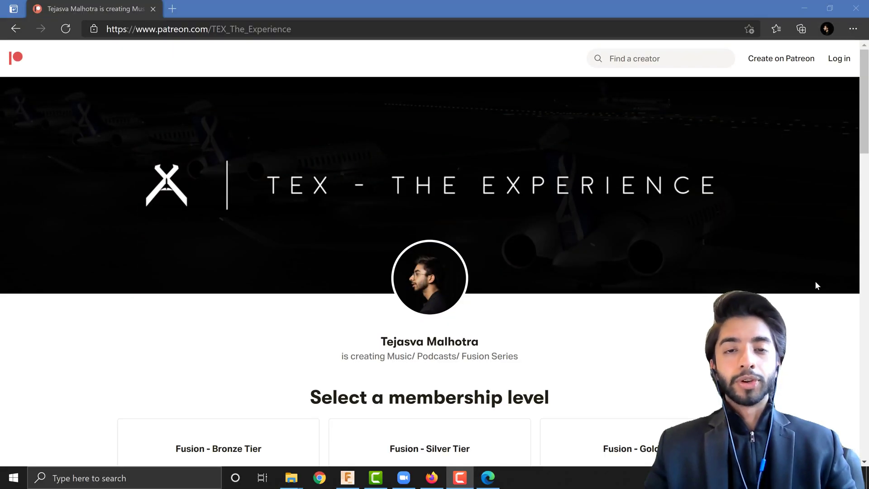
Show more on the £5 Silver tier, then scroll to the footer and back to the tiers
{"action": "scroll", "coordinate": [817, 285], "scroll_direction": "down", "scroll_amount": 6}
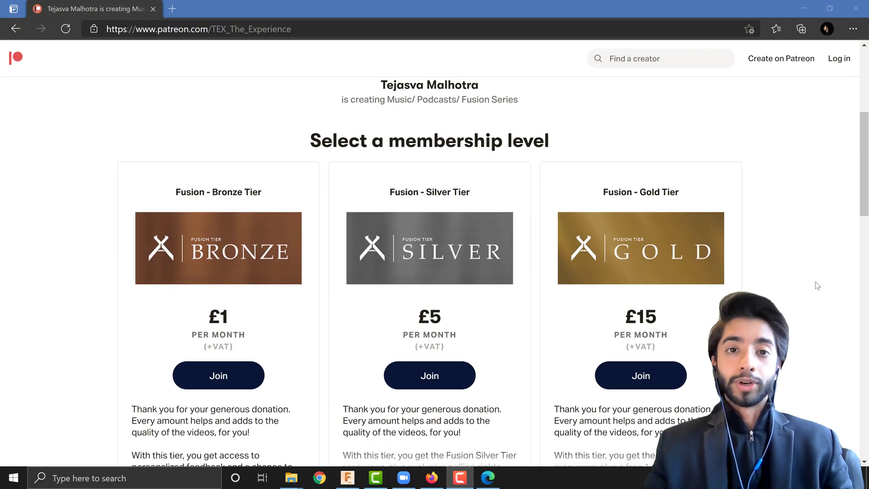
{"action": "scroll", "coordinate": [817, 285], "scroll_direction": "down", "scroll_amount": 3}
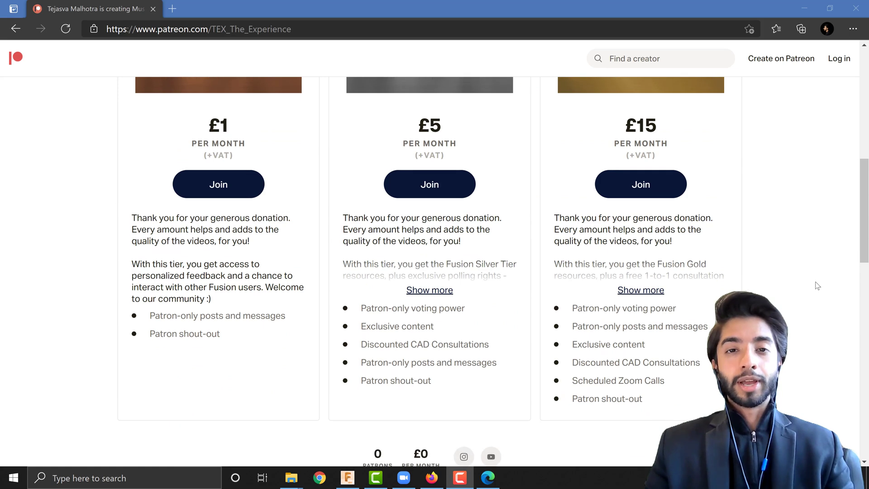
{"action": "left_click", "coordinate": [430, 290]}
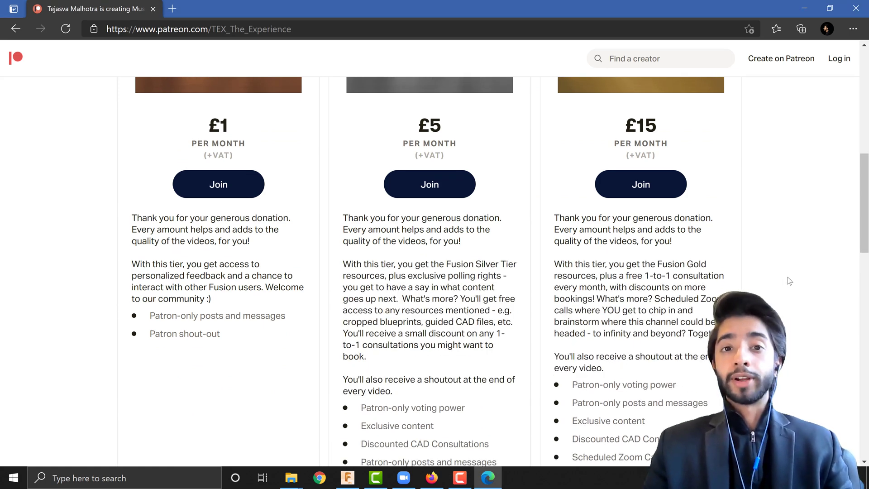
{"action": "scroll", "coordinate": [787, 277], "scroll_direction": "down", "scroll_amount": 2}
{"action": "scroll", "coordinate": [787, 277], "scroll_direction": "down", "scroll_amount": 5}
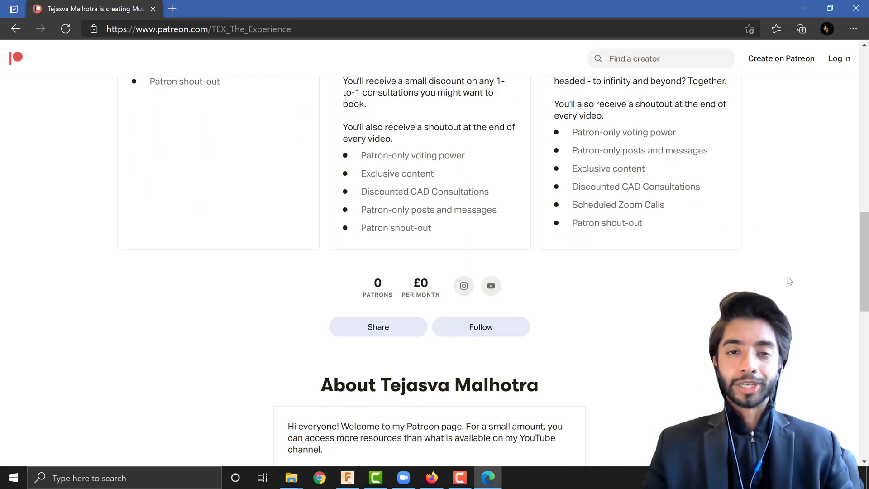
{"action": "scroll", "coordinate": [788, 277], "scroll_direction": "down", "scroll_amount": 5}
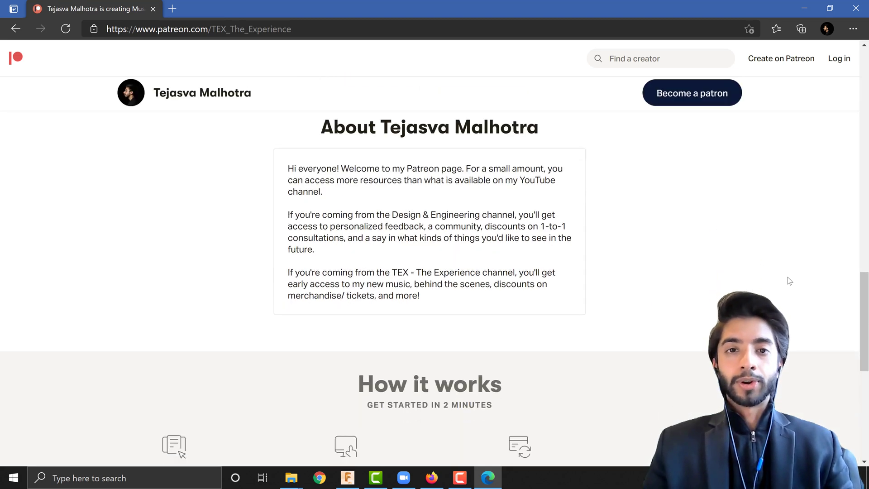
{"action": "scroll", "coordinate": [787, 277], "scroll_direction": "down", "scroll_amount": 5}
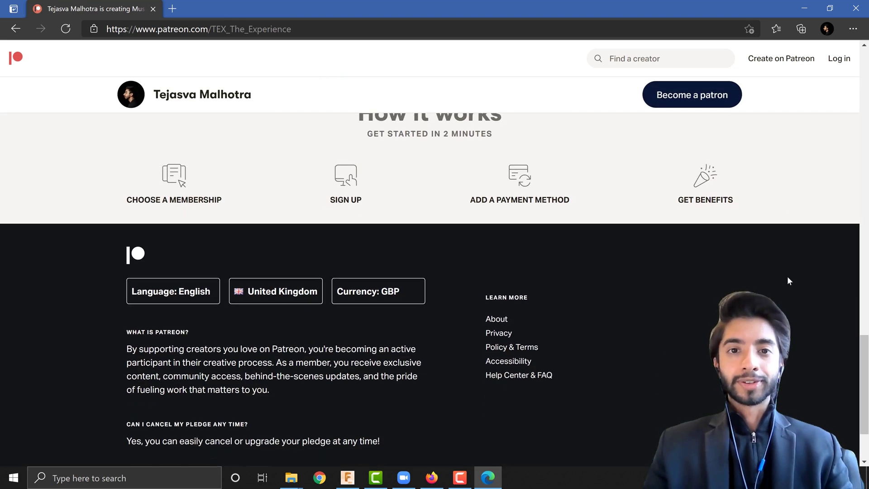
{"action": "scroll", "coordinate": [787, 277], "scroll_direction": "up", "scroll_amount": 15}
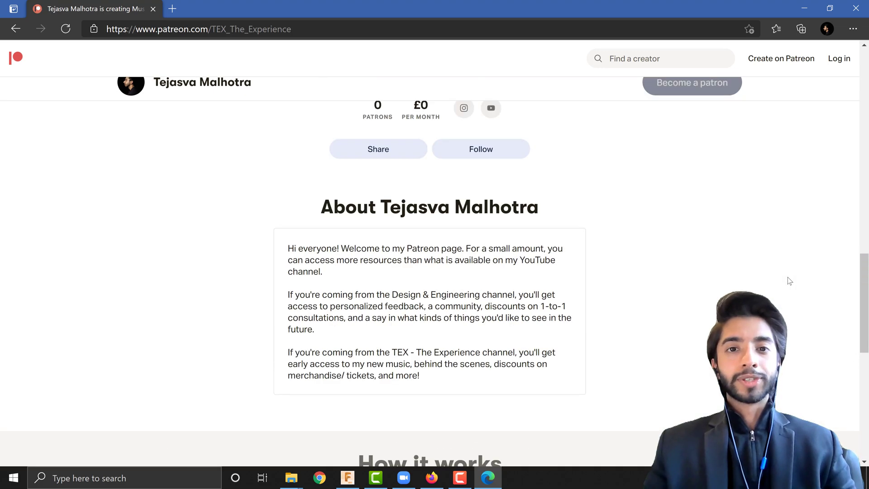
{"action": "scroll", "coordinate": [787, 277], "scroll_direction": "up", "scroll_amount": 6}
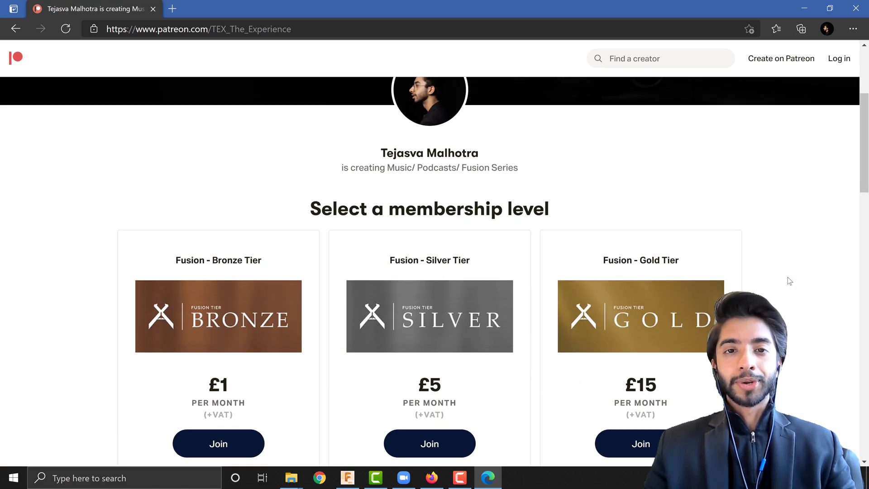
{"action": "scroll", "coordinate": [788, 277], "scroll_direction": "down", "scroll_amount": 1}
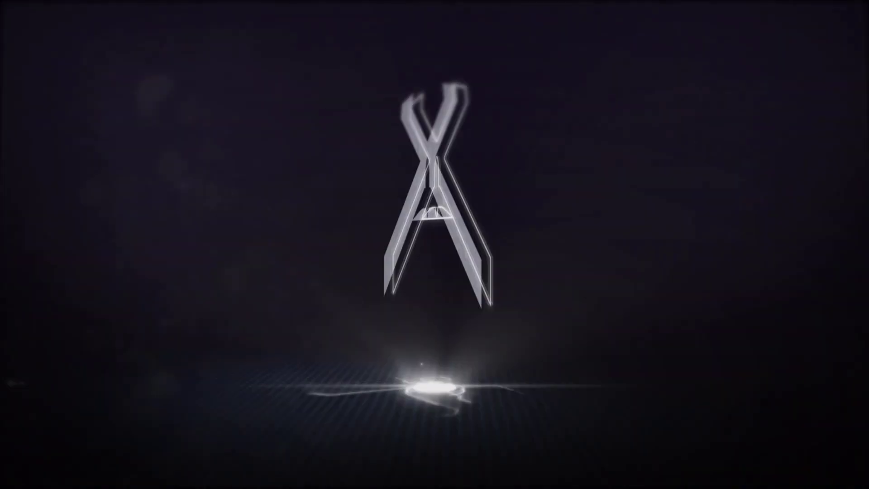